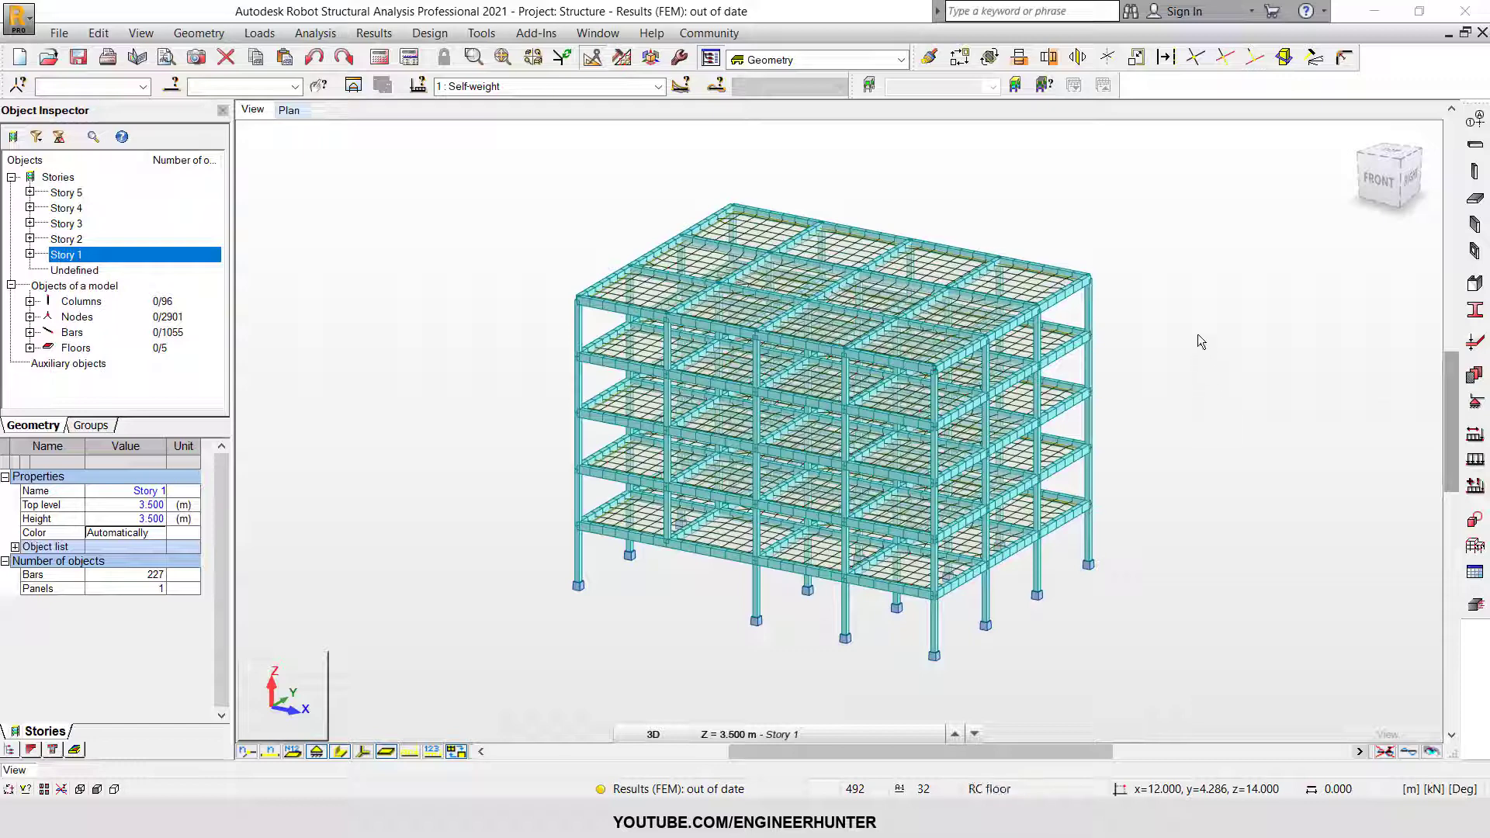
Switch to the front elevation of the frame, zoom in and shift it slightly upward
left_click(1379, 180)
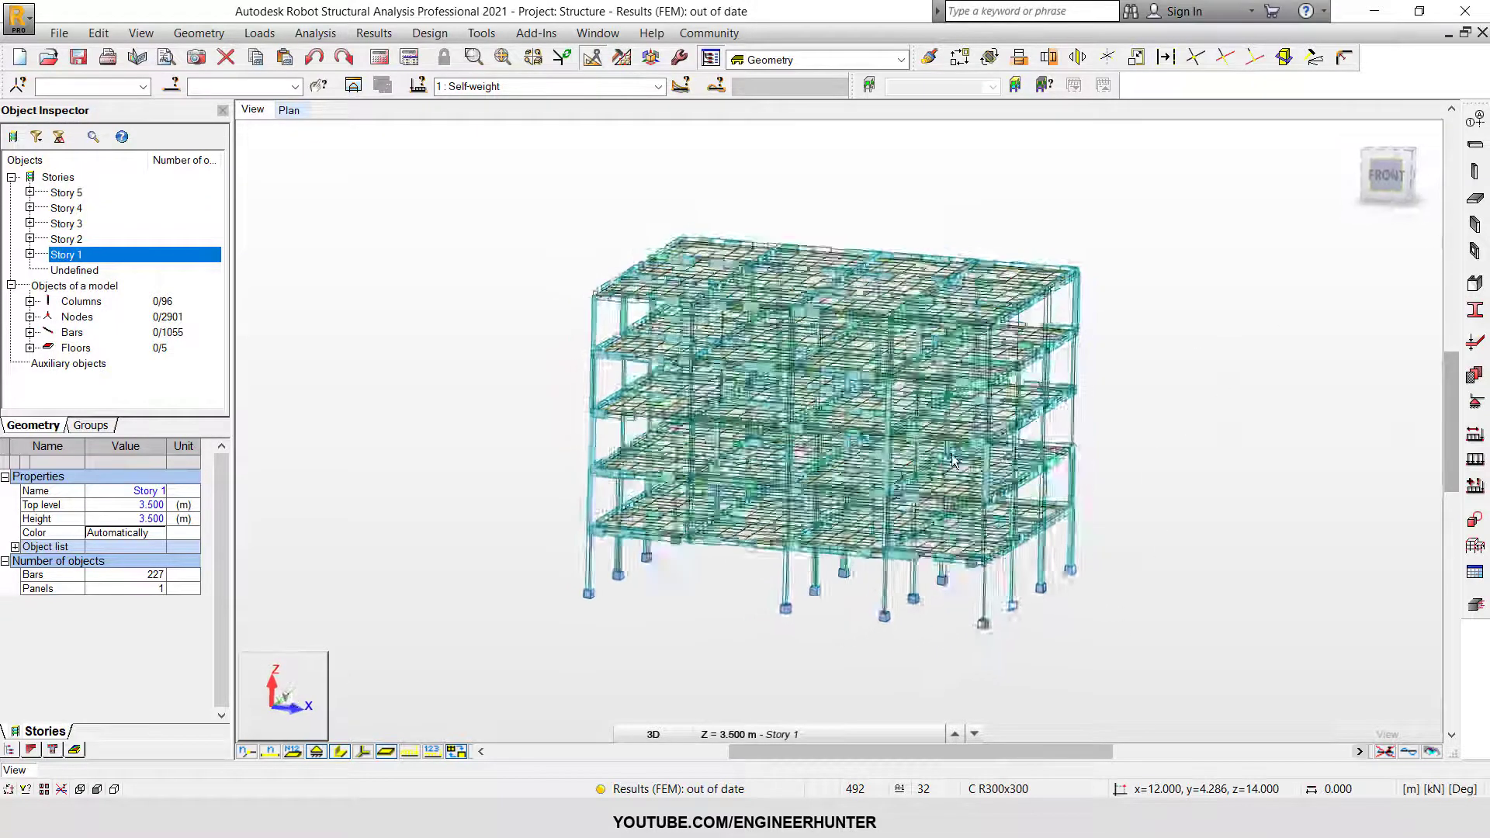
left_click(1354, 136)
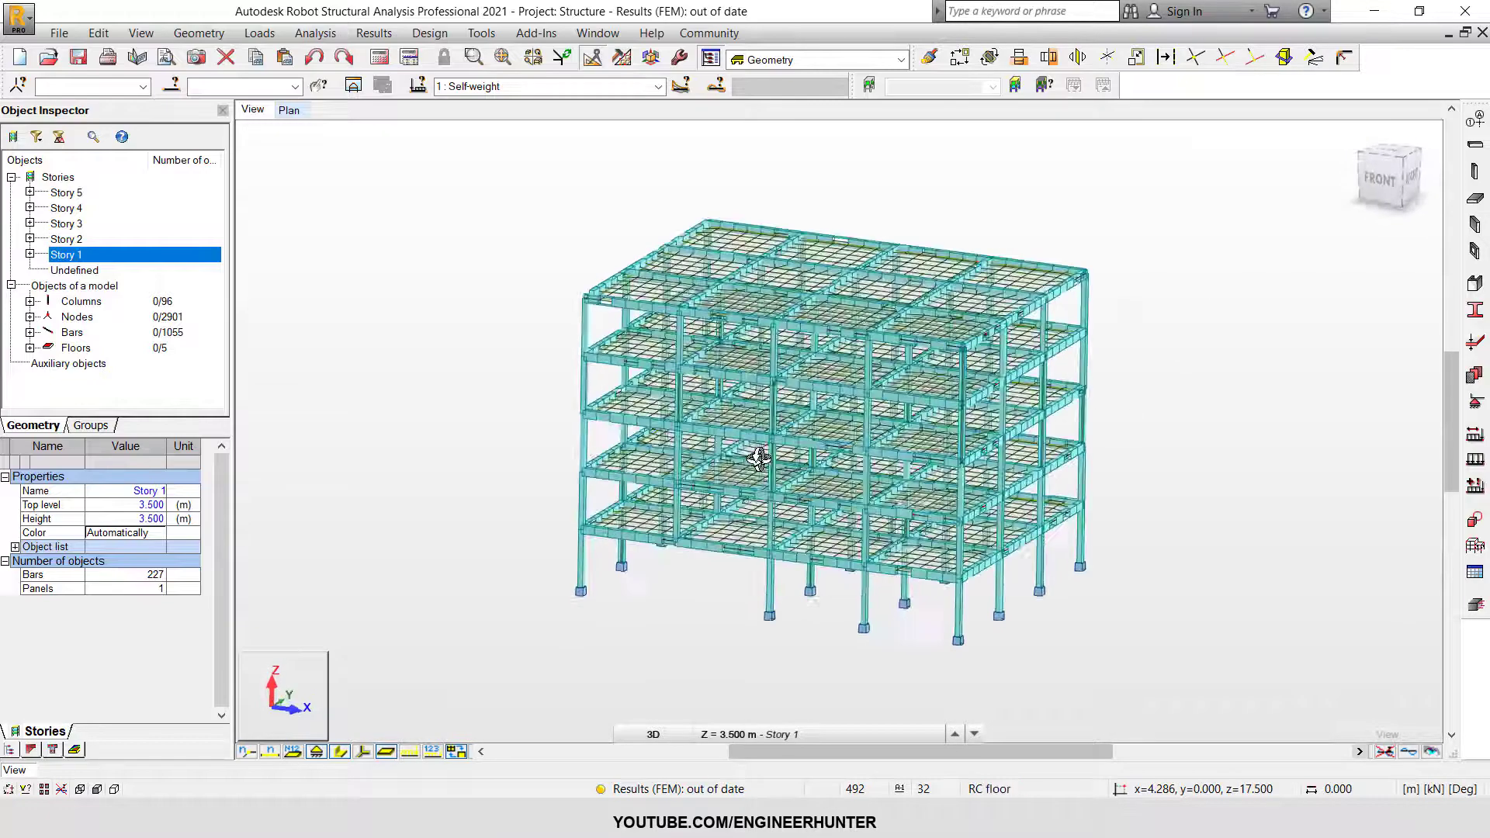
left_click(1380, 180)
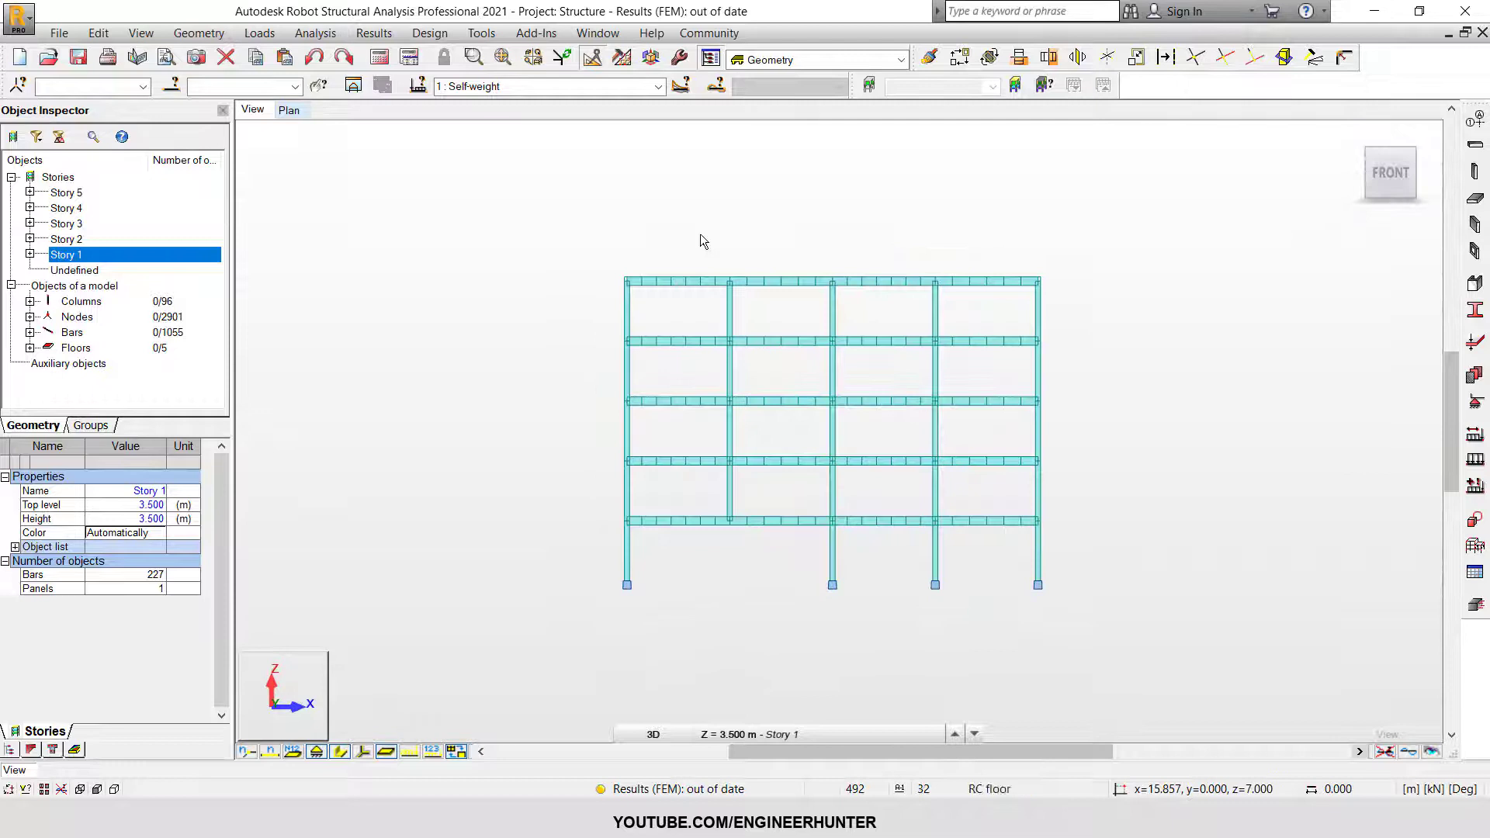
scroll(823, 558, "up", 1)
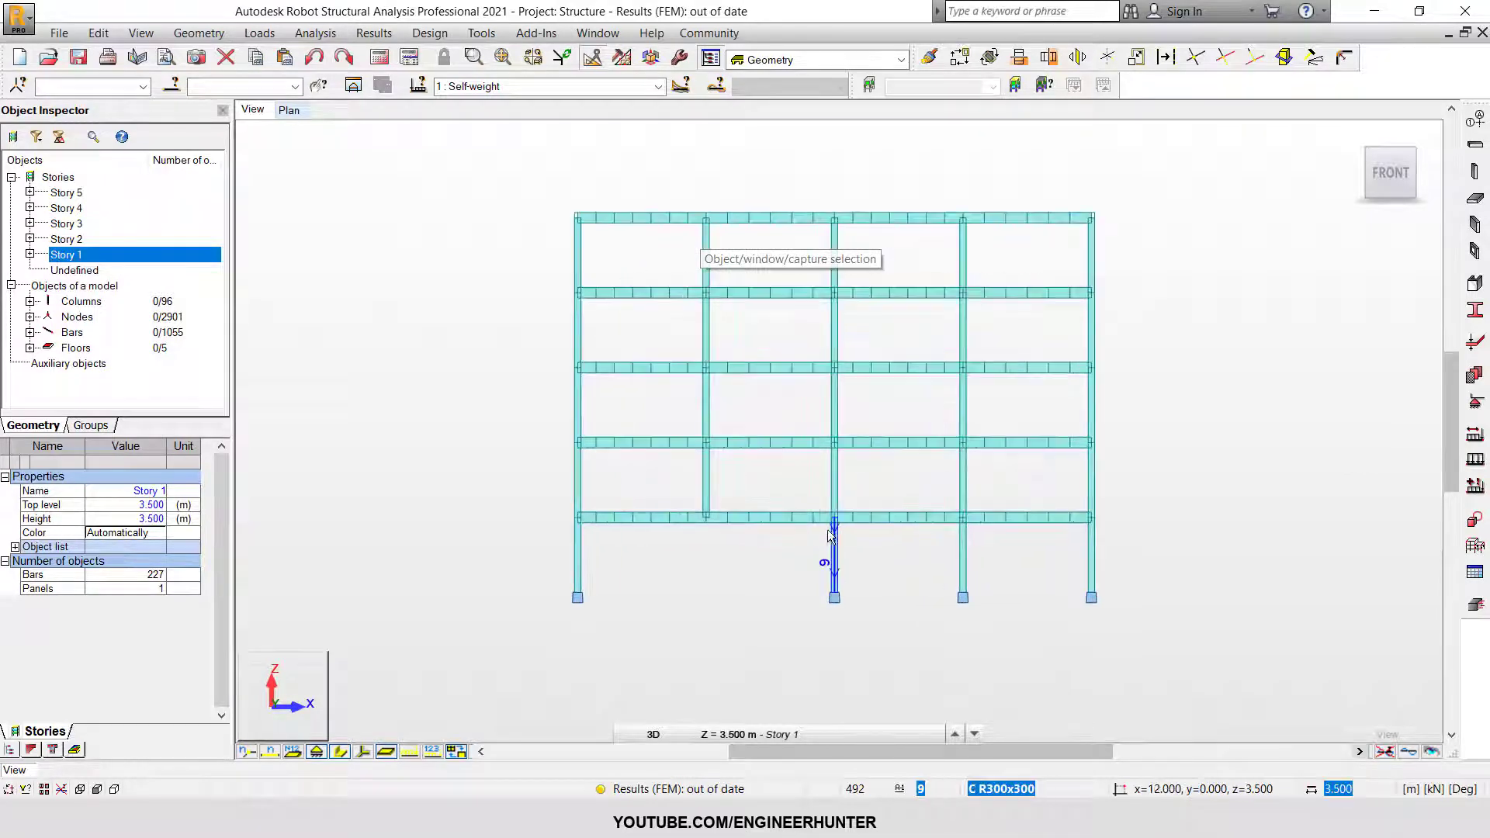
scroll(782, 365, "up", 1)
mouse_move(741, 416)
middle_mouse_down()
mouse_move(746, 400)
mouse_move(767, 405)
middle_mouse_up()
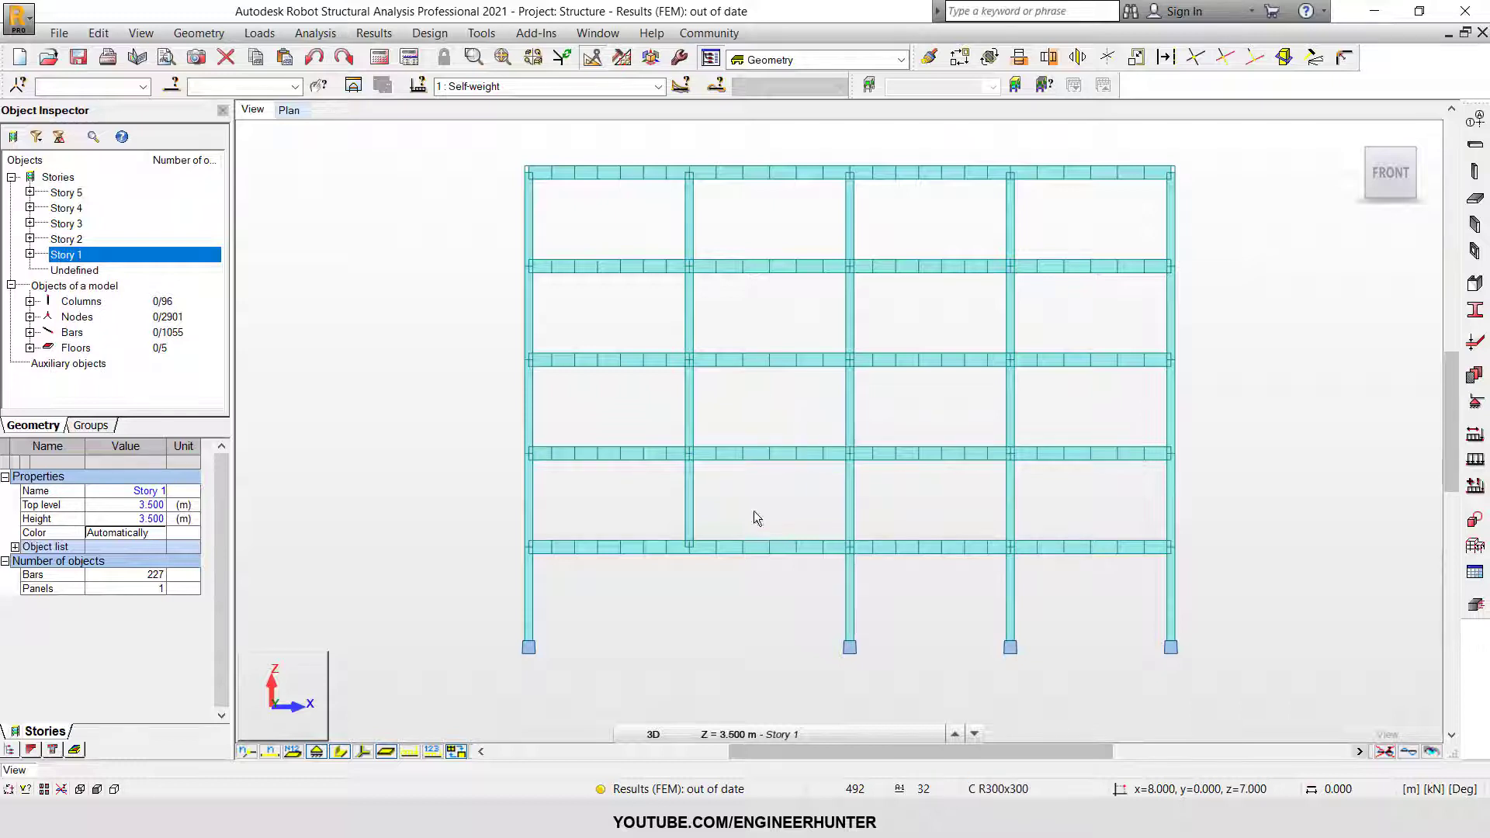
Select the bars of the left two bays and lowest beam, clear them, and return to 3D
left_click_drag(506, 148, 873, 589)
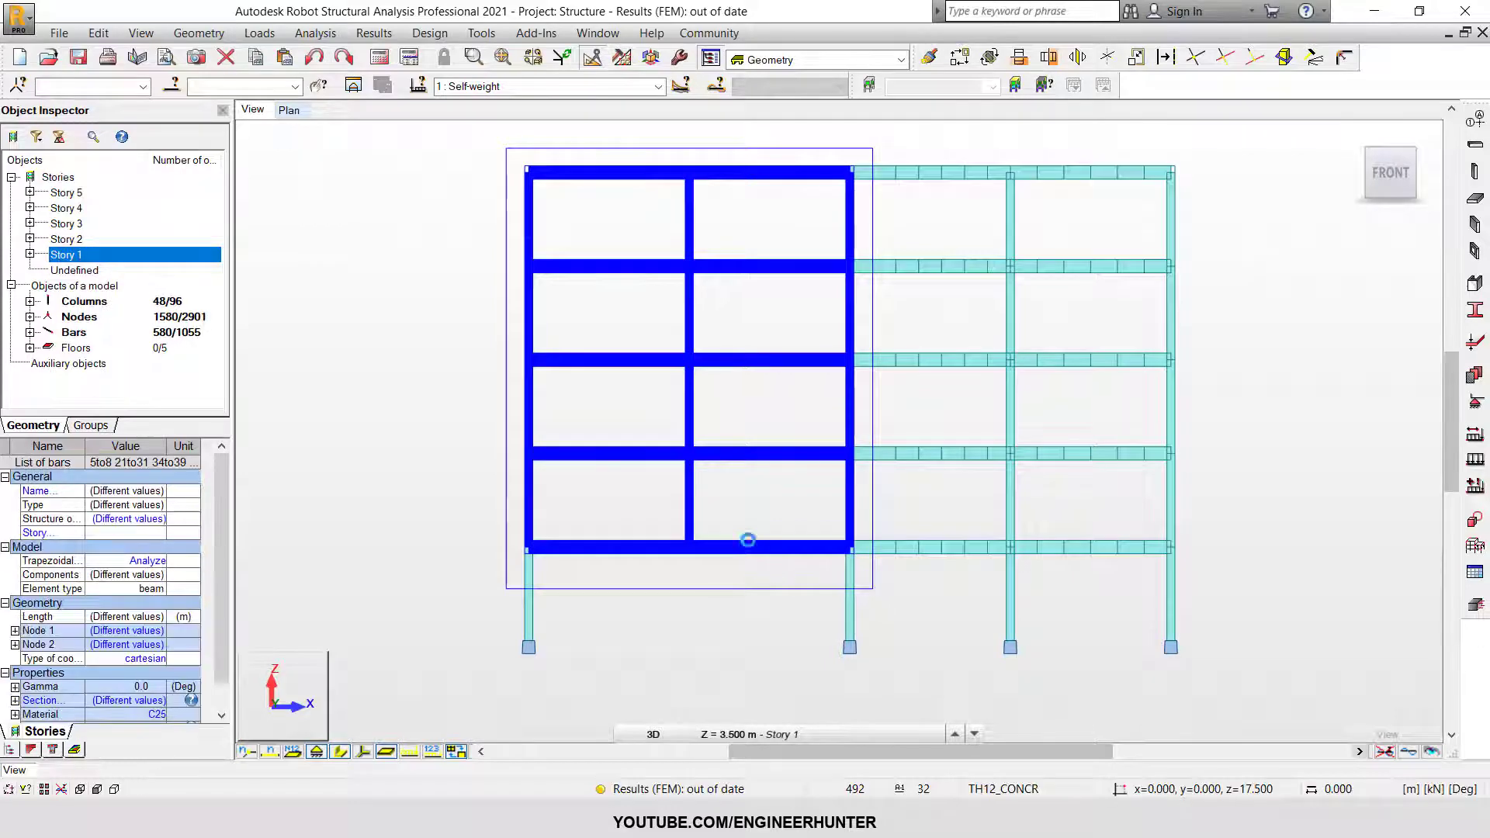
left_click(754, 510)
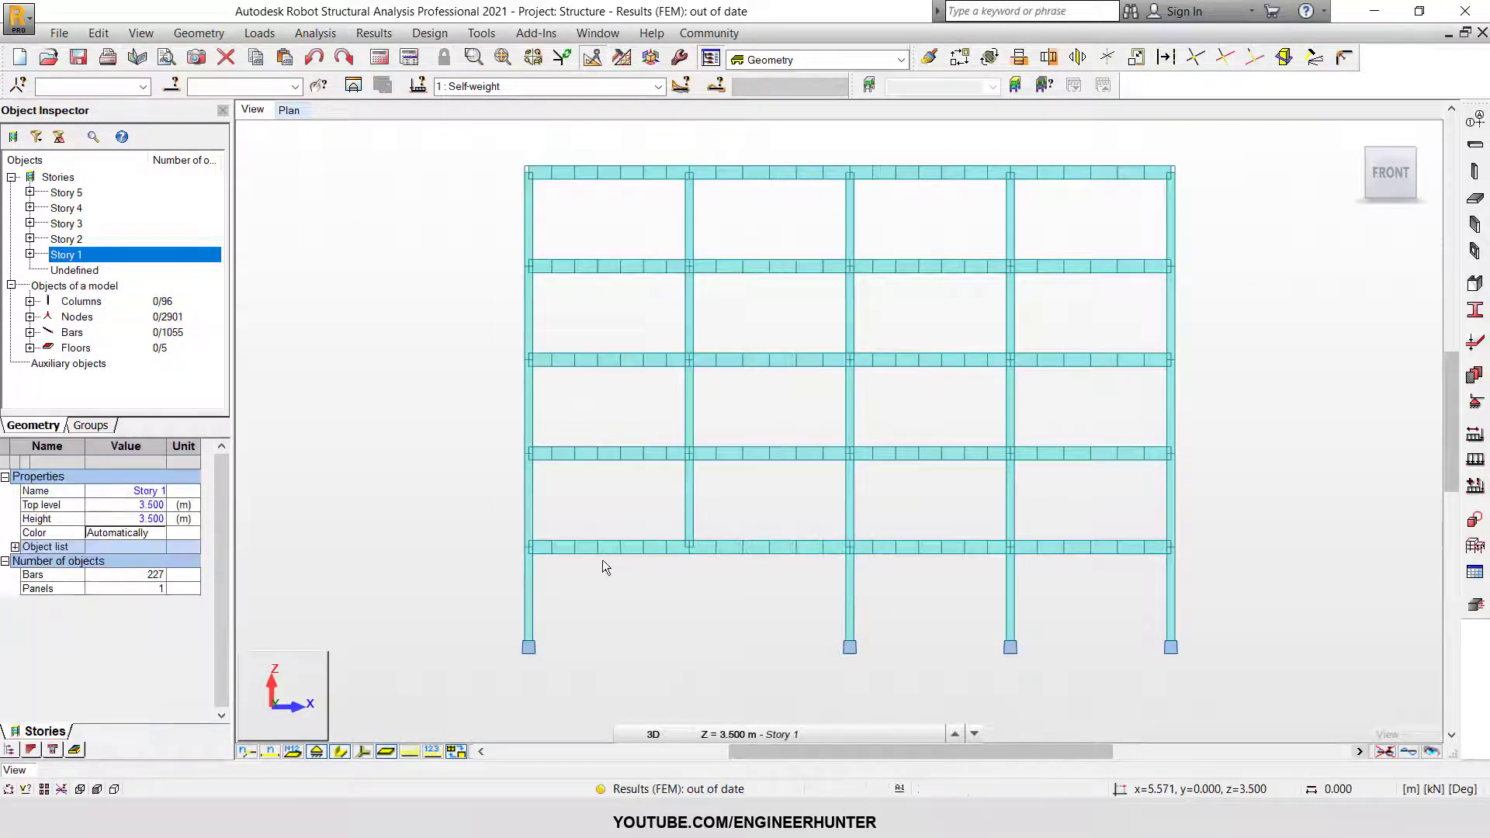
left_click_drag(495, 543, 716, 533)
left_click_drag(827, 561, 860, 563)
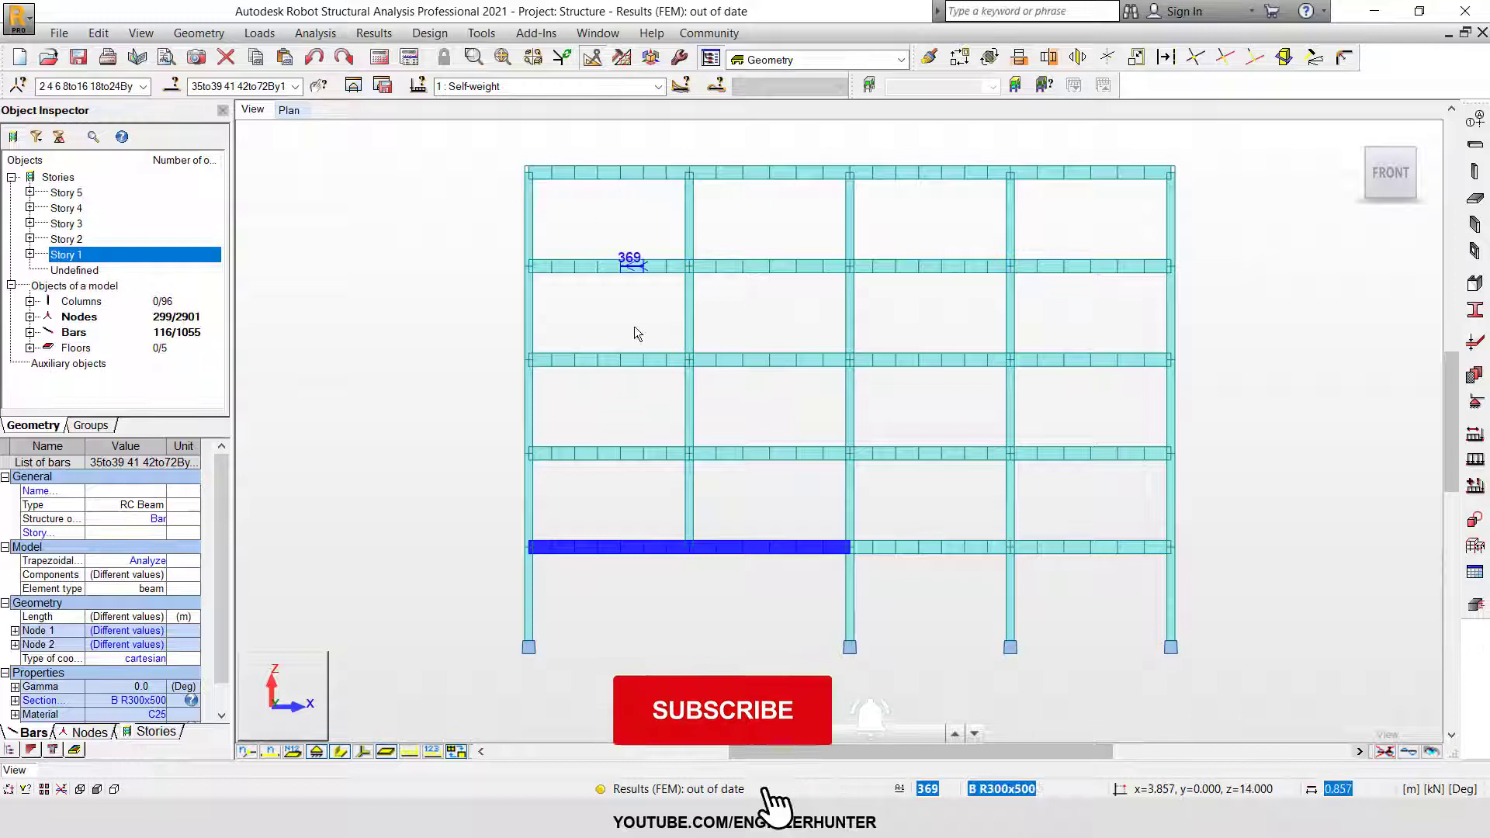
left_click(717, 502)
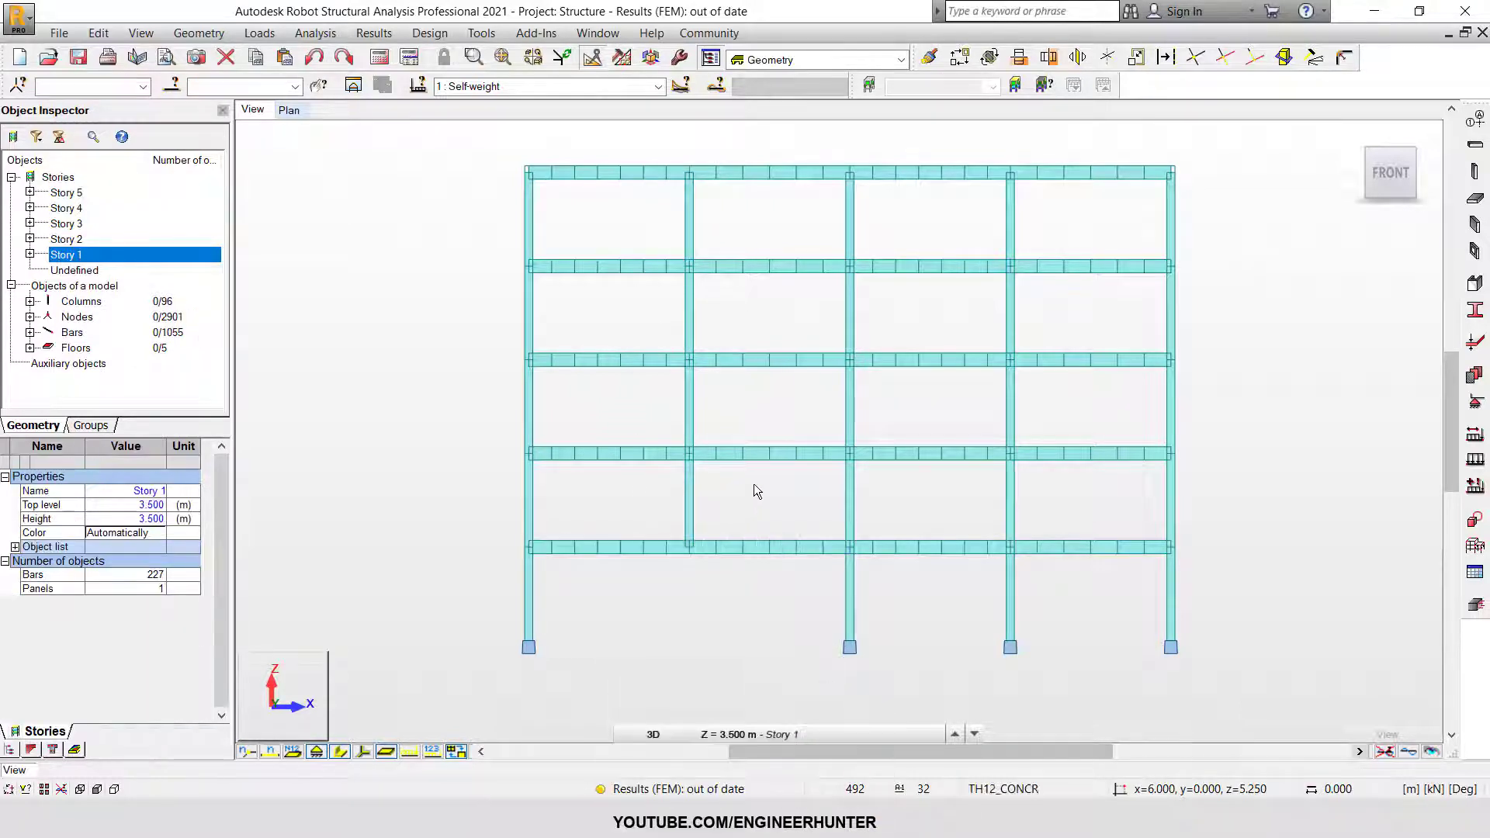
mouse_move(506, 142)
left_mouse_down()
mouse_move(584, 207)
mouse_move(497, 166)
left_mouse_up()
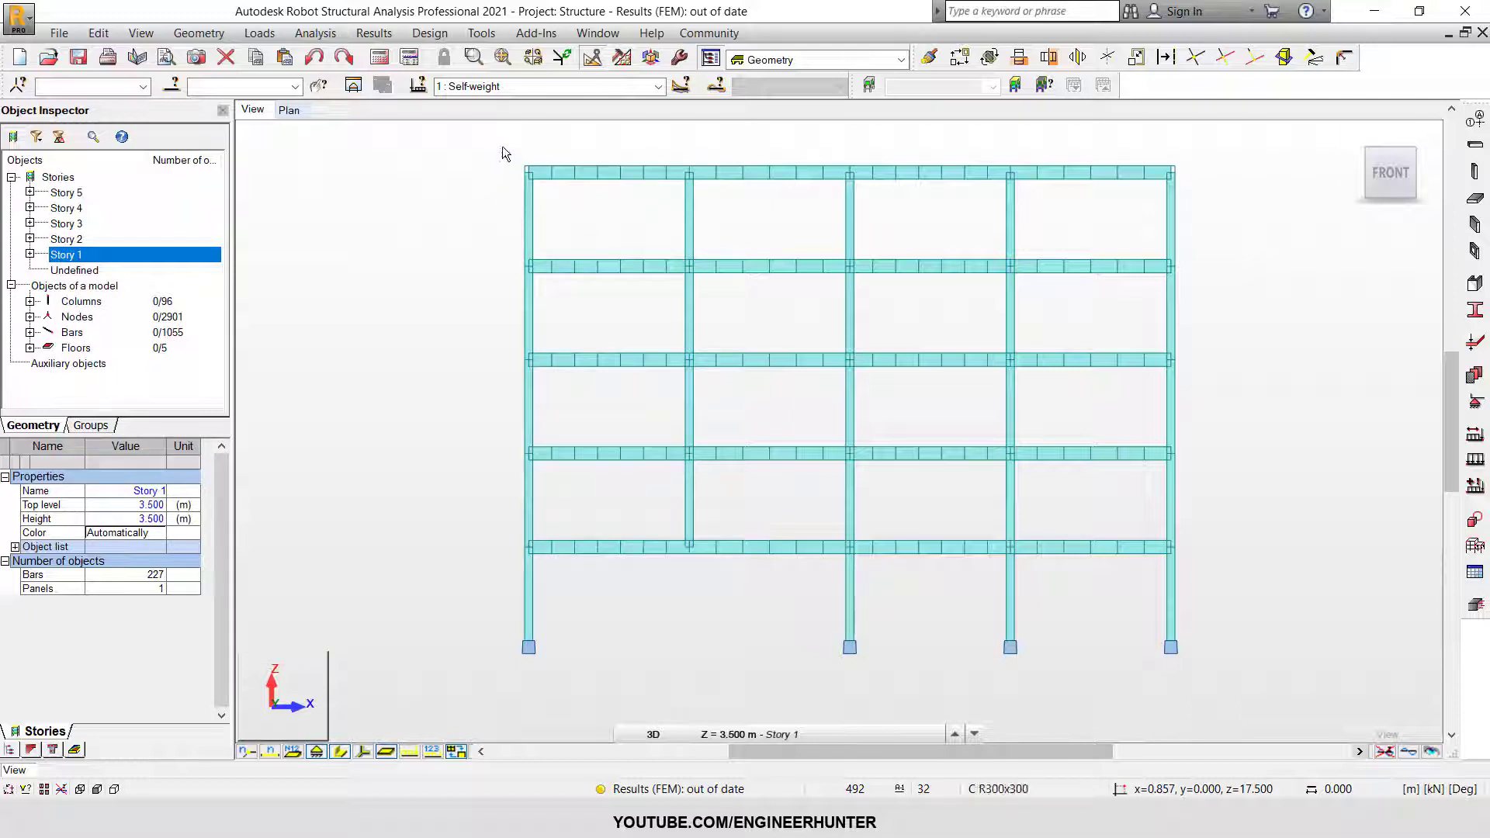
left_click_drag(515, 146, 865, 562)
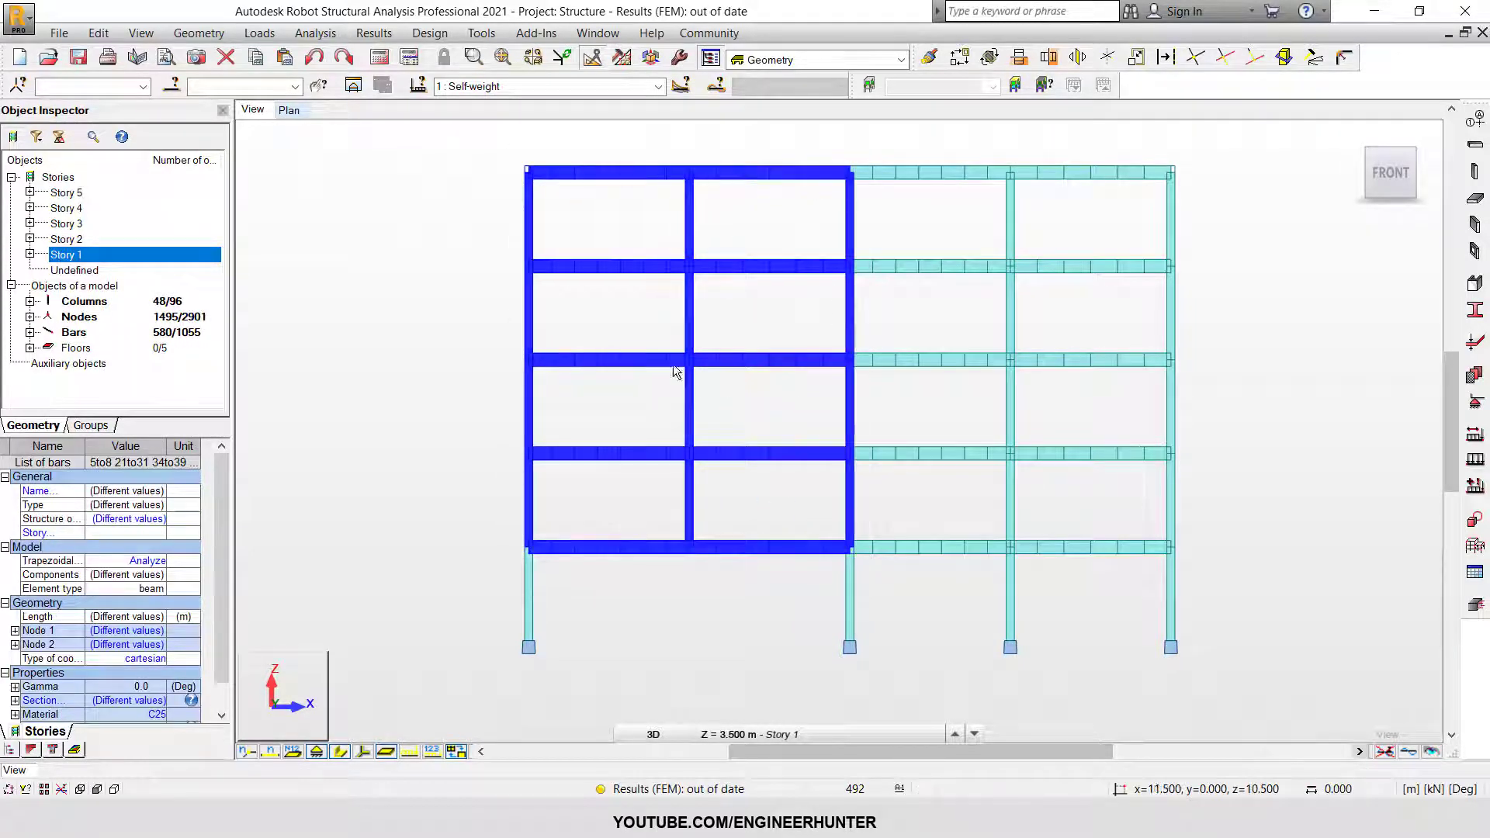
left_click(761, 404)
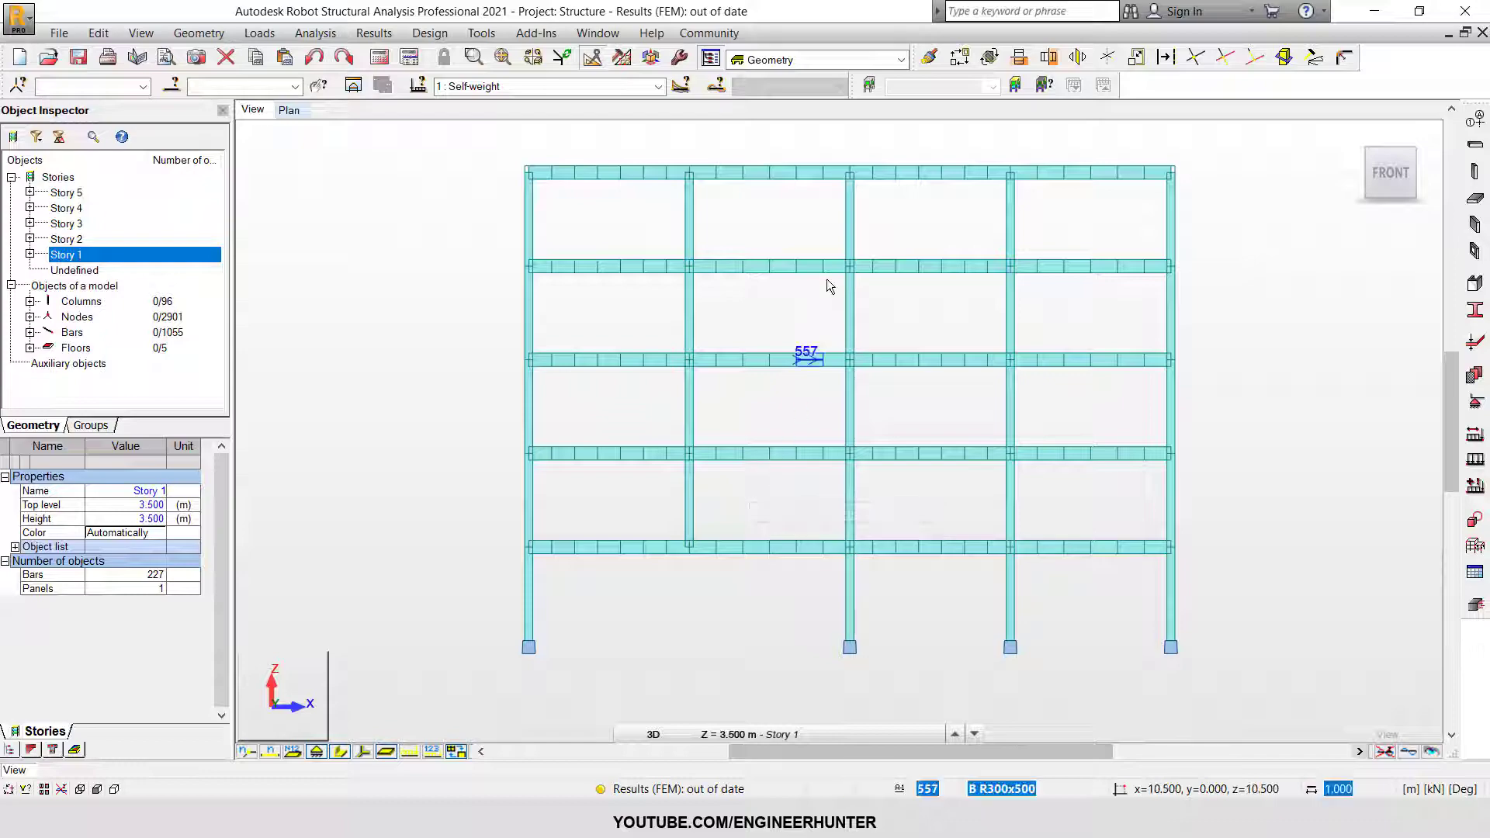
left_click(1349, 135)
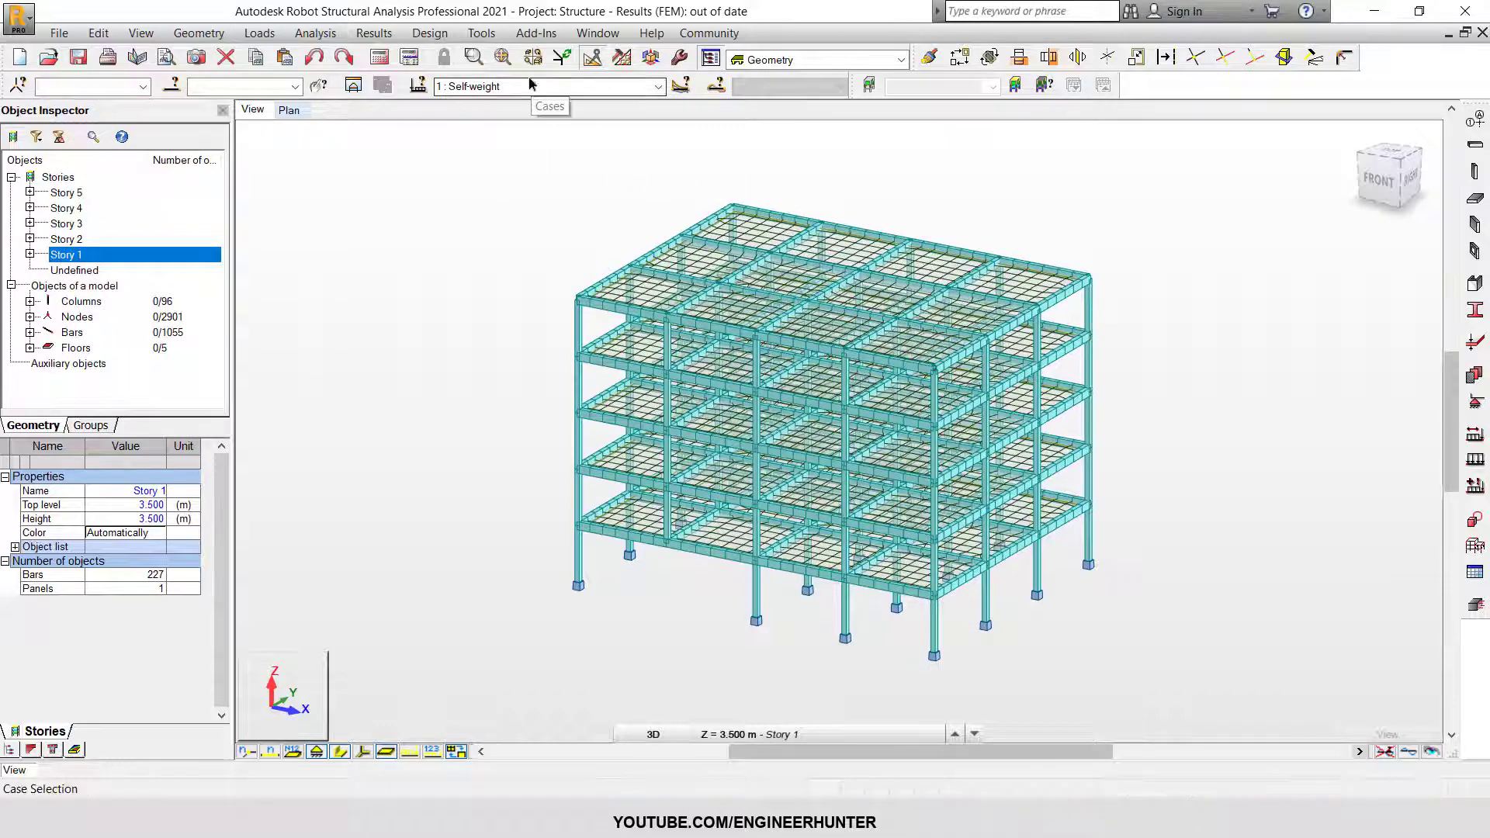
Keep 1: Self-weight active, run Calculations, and display the structure's displacements
left_click(656, 87)
left_click(656, 88)
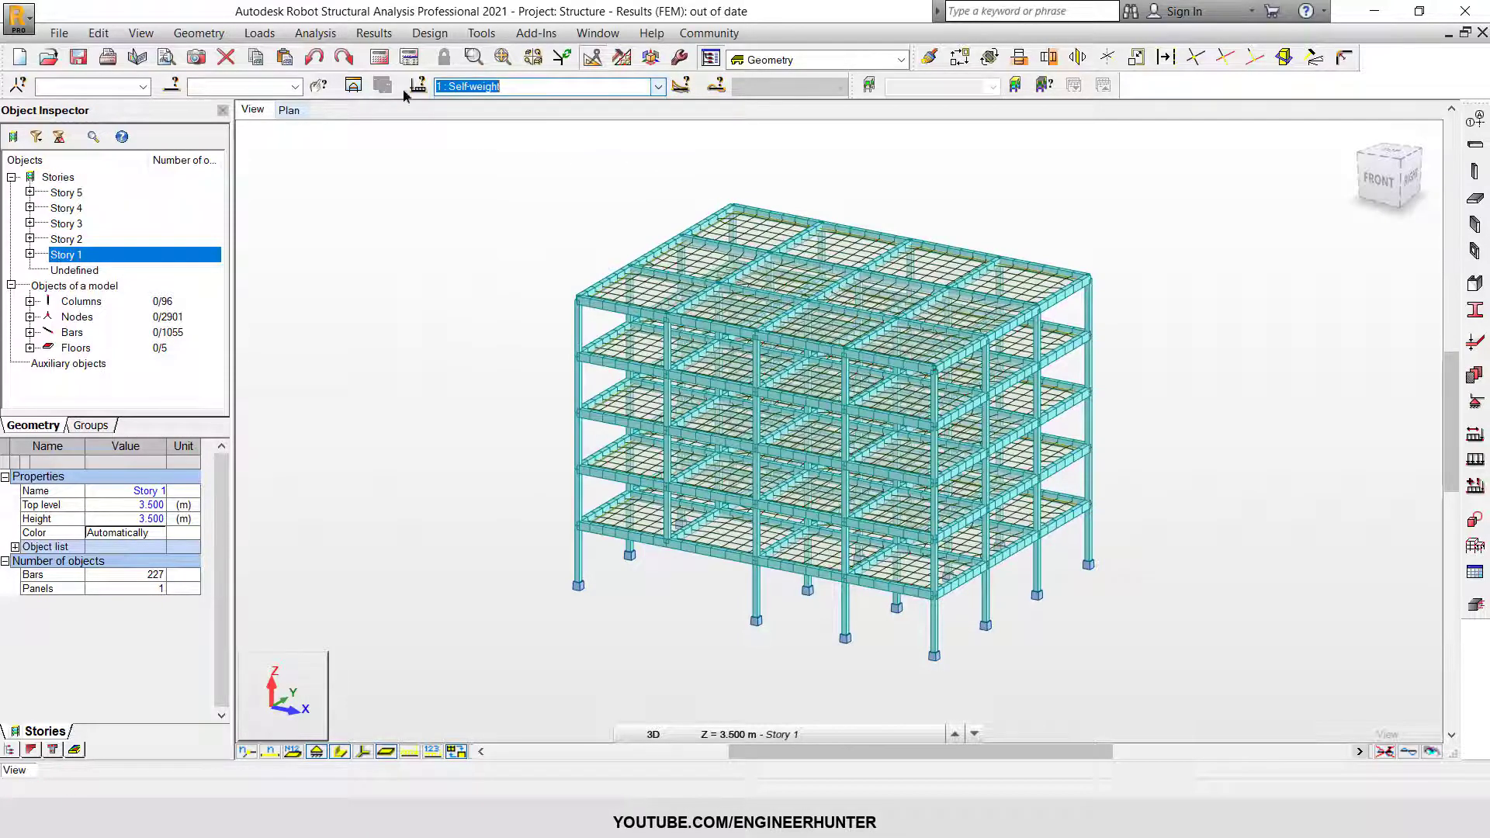
left_click(379, 58)
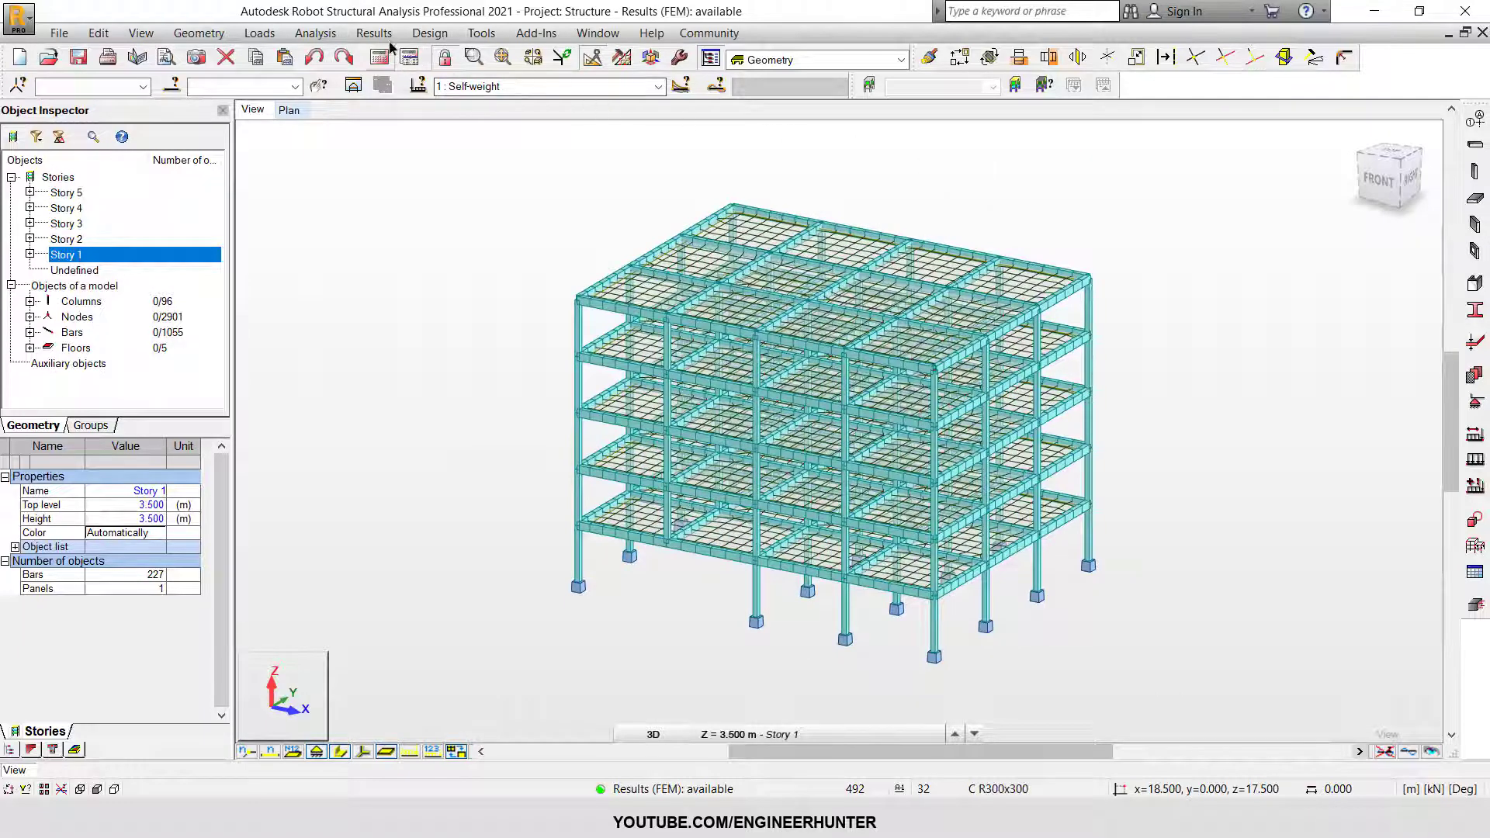
left_click(1408, 752)
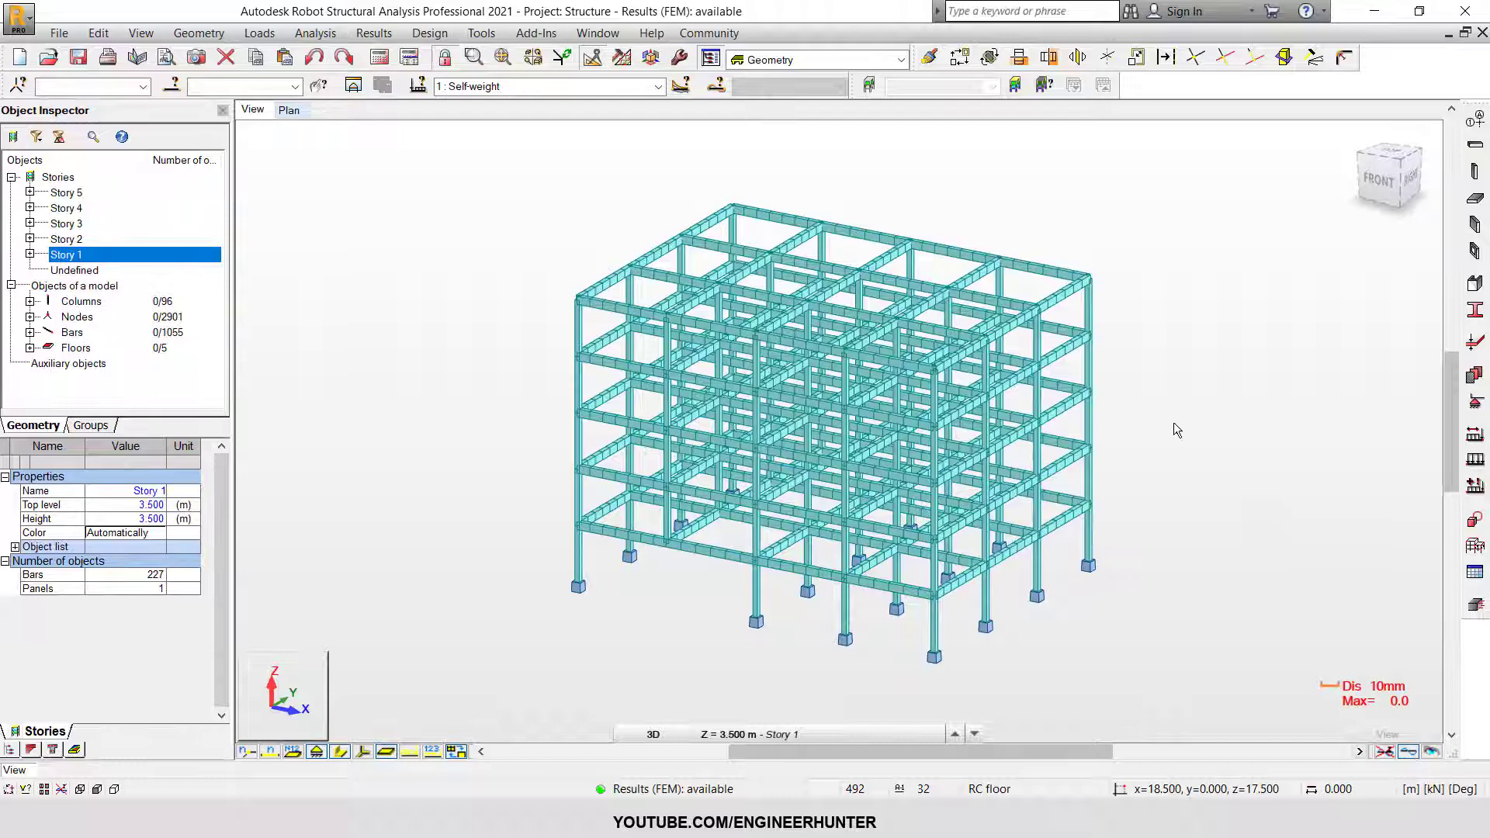
left_click(316, 32)
Open Diagrams for Bars on the Deformation tab, check Parameters, and orbit the view higher
mouse_move(374, 33)
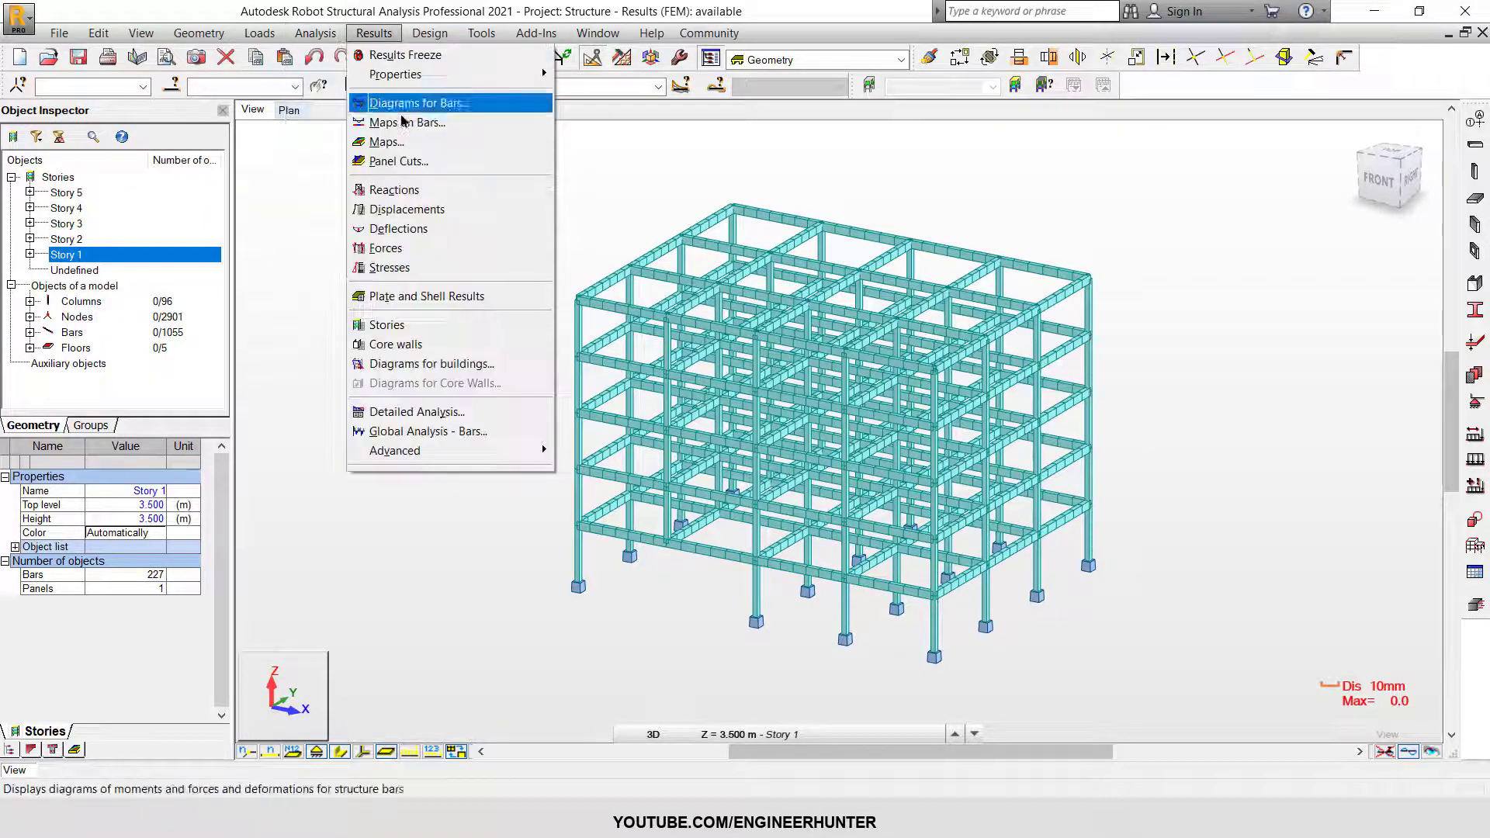
left_click(402, 106)
left_click(1055, 215)
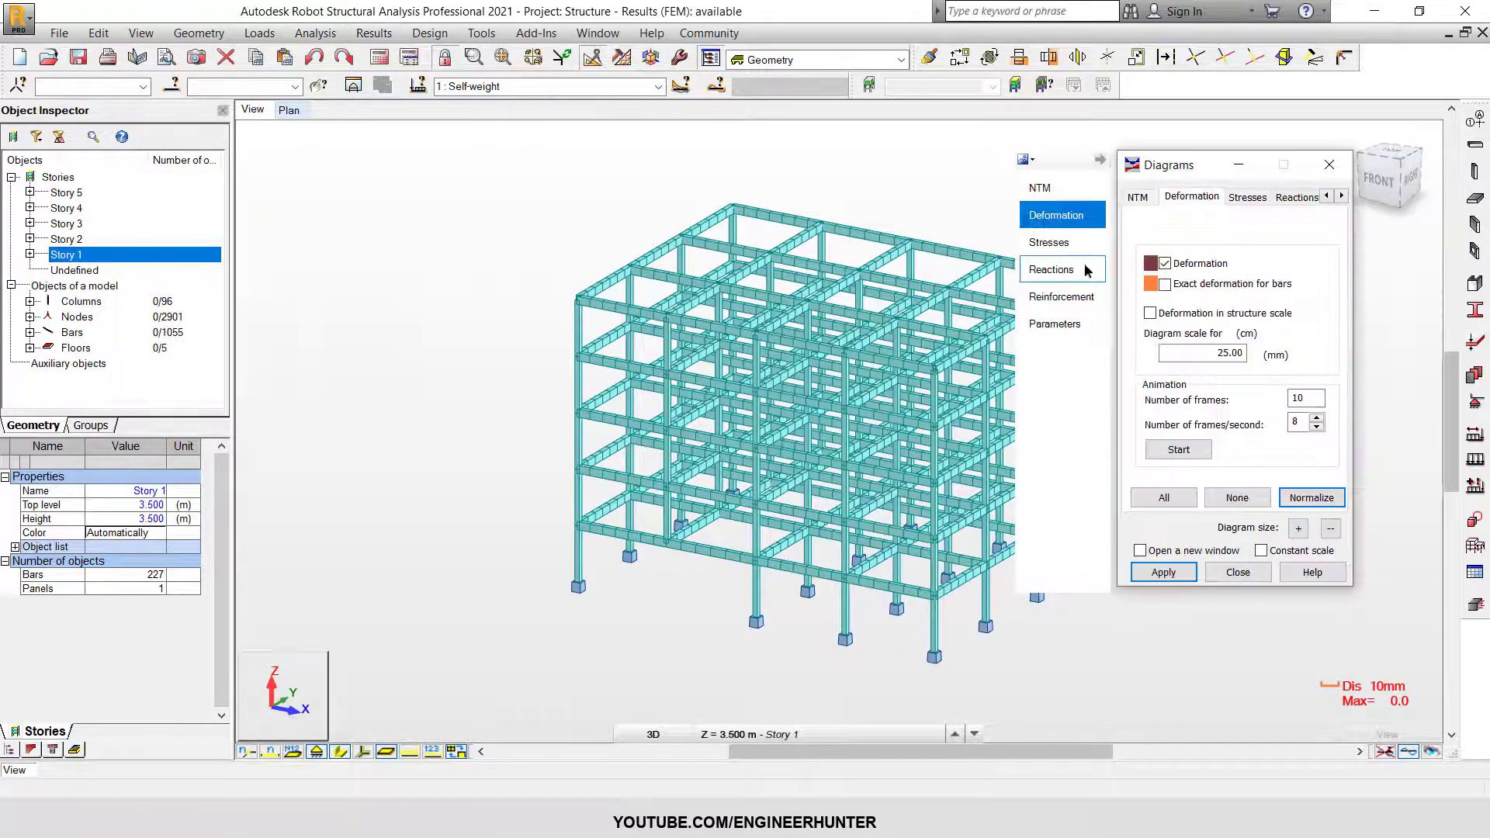
left_click(1089, 325)
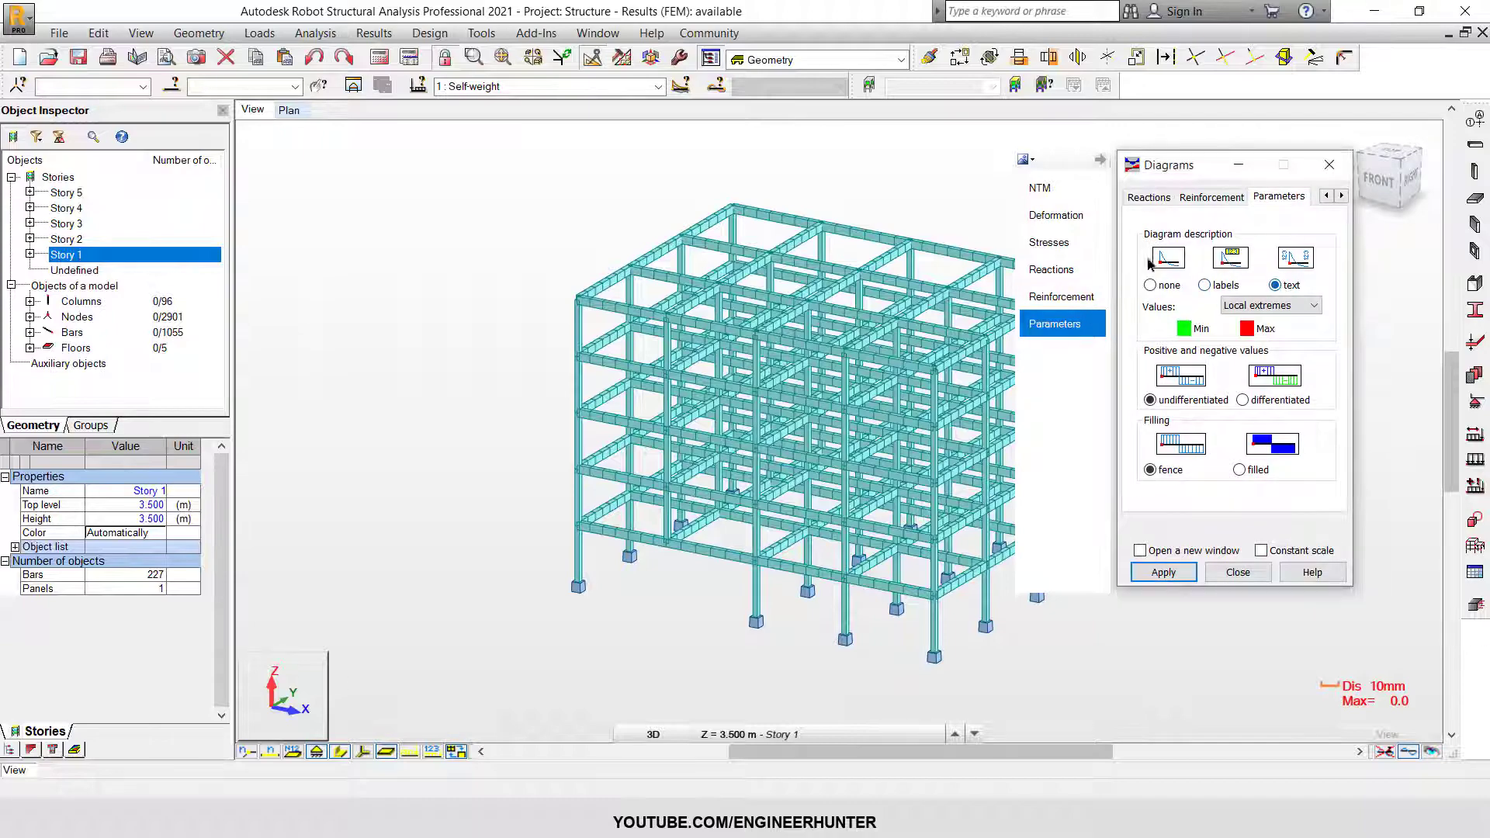
left_click(1056, 215)
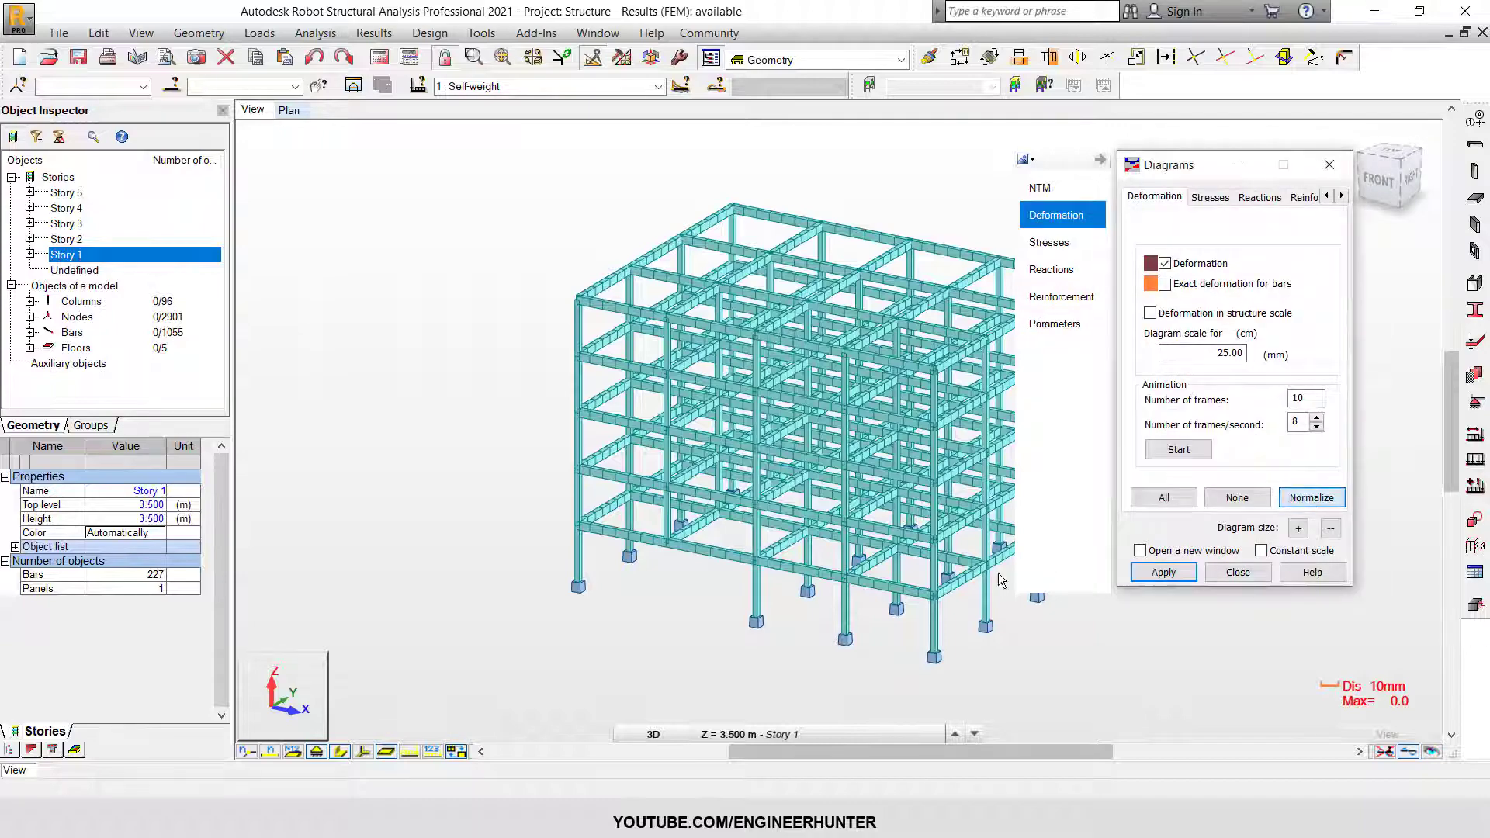
scroll(721, 564, "up", 3)
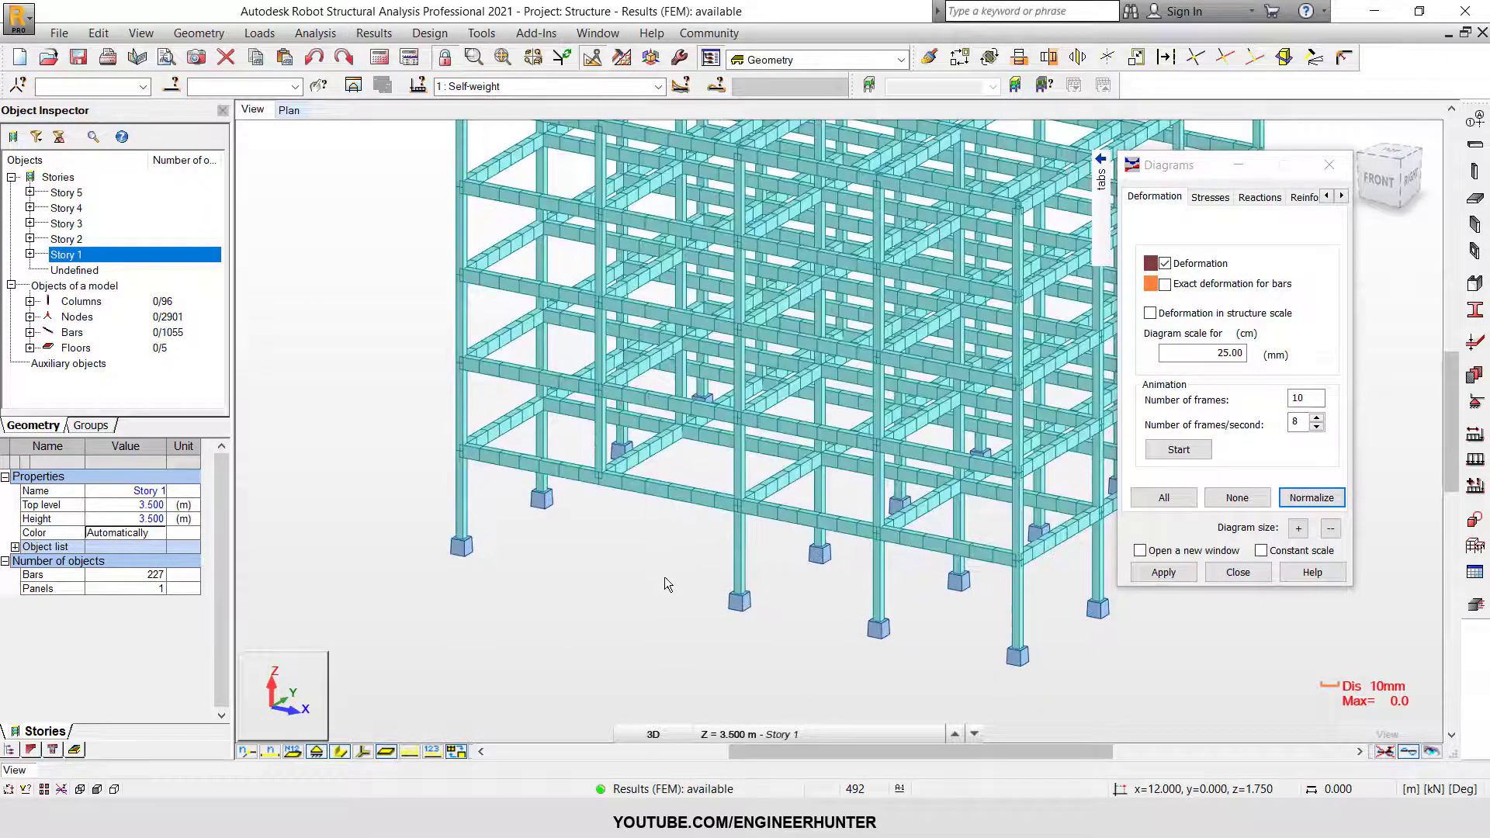
middle_click_drag(692, 566, 643, 311, "shift")
Inspect the 1: Self-weight bar list in the Load Table, accept the data change, and close it
left_click(259, 33)
left_click(295, 143)
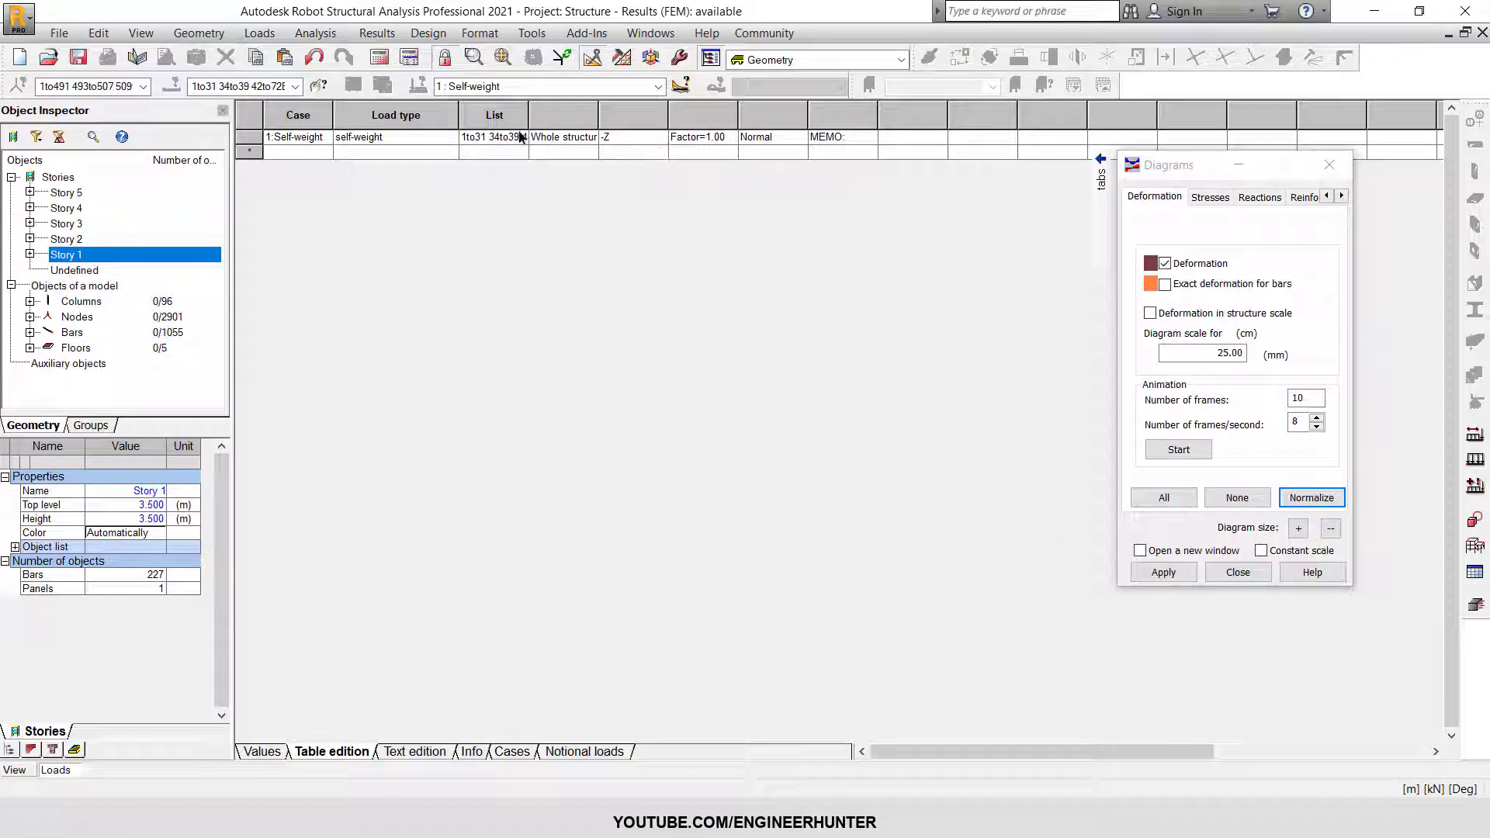
left_click(499, 136)
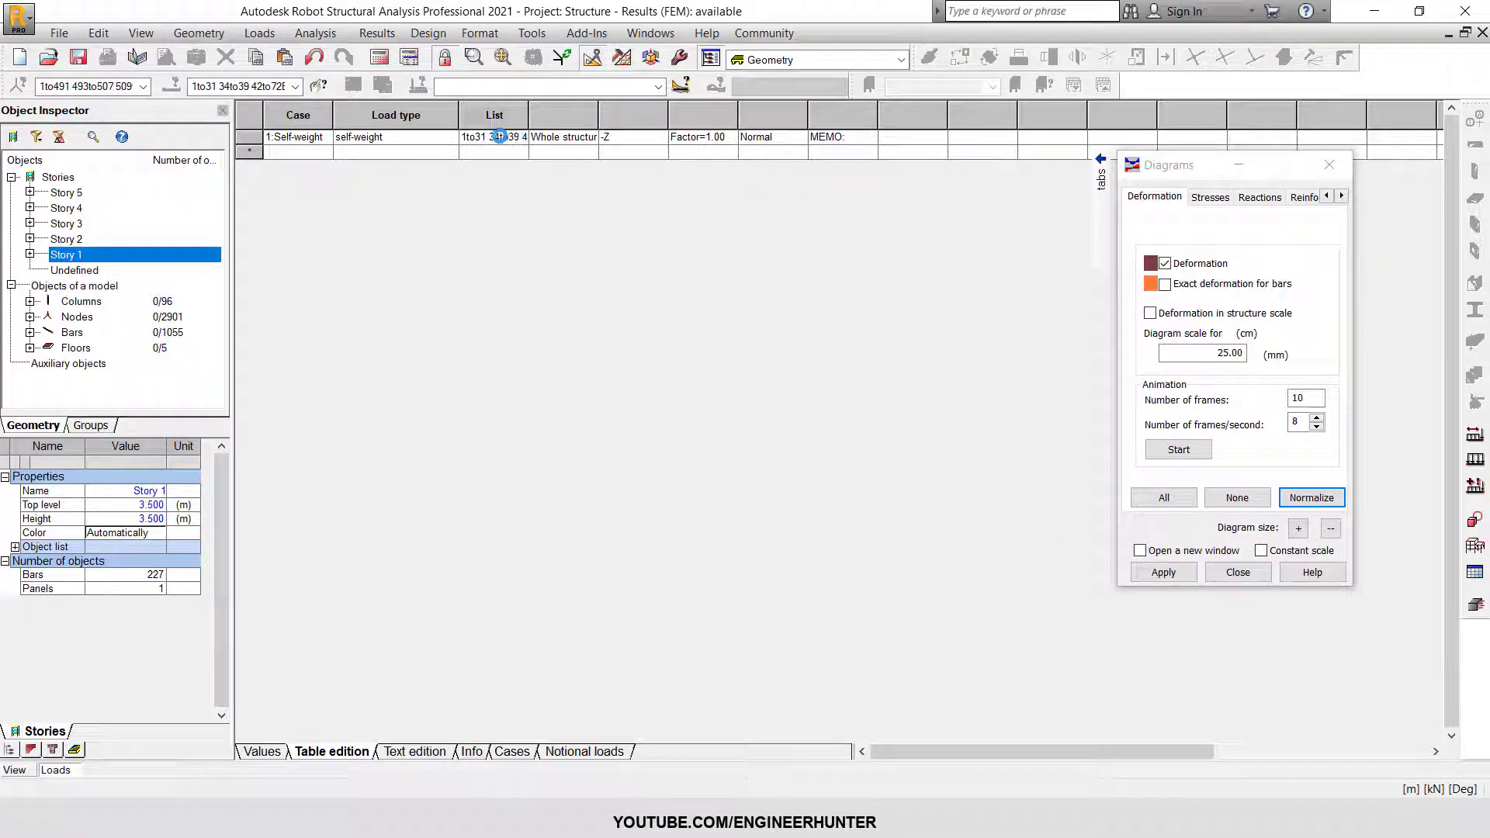
left_click(837, 460)
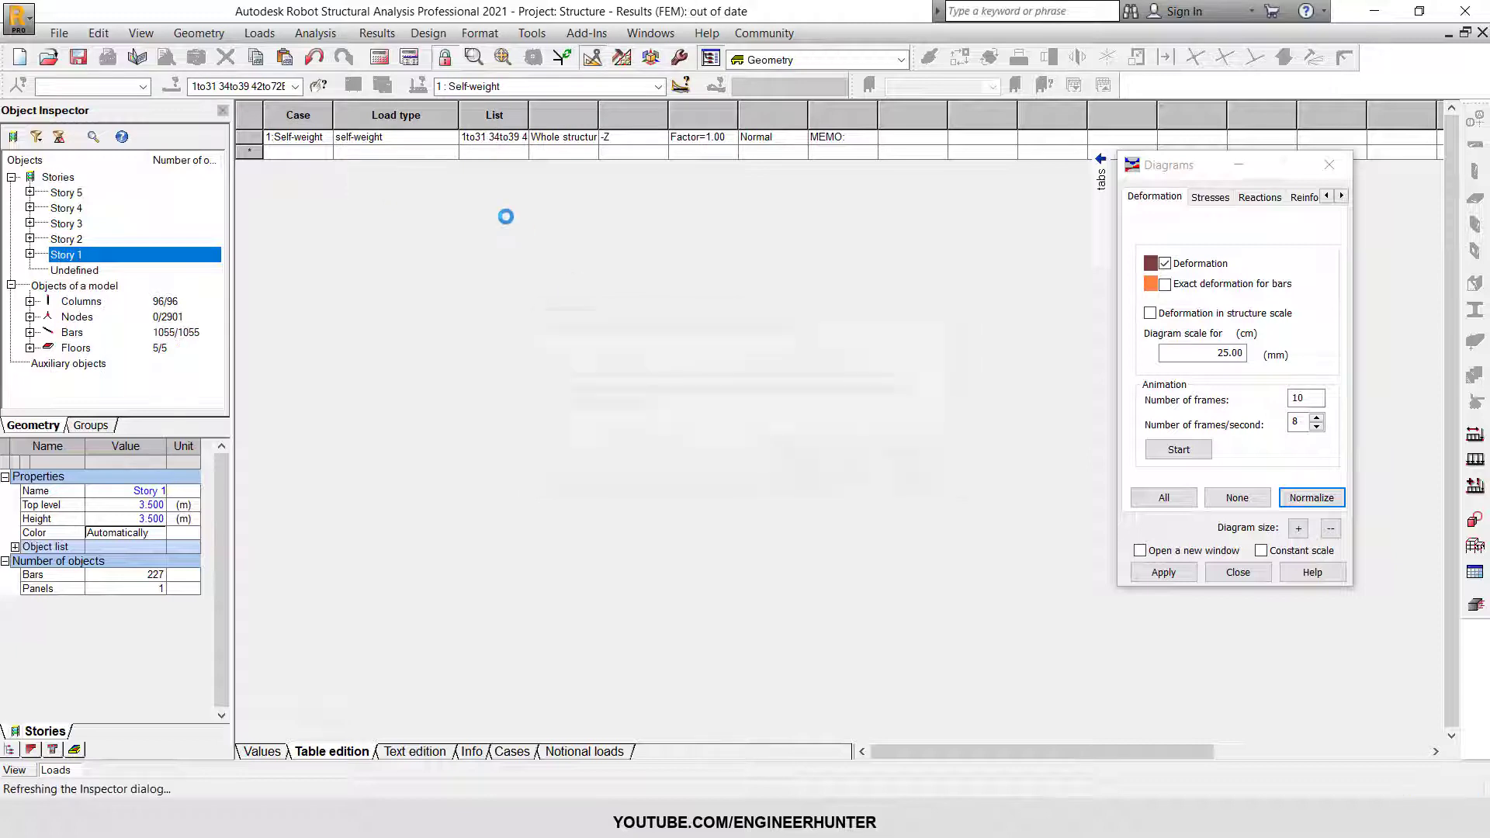
left_click(498, 140)
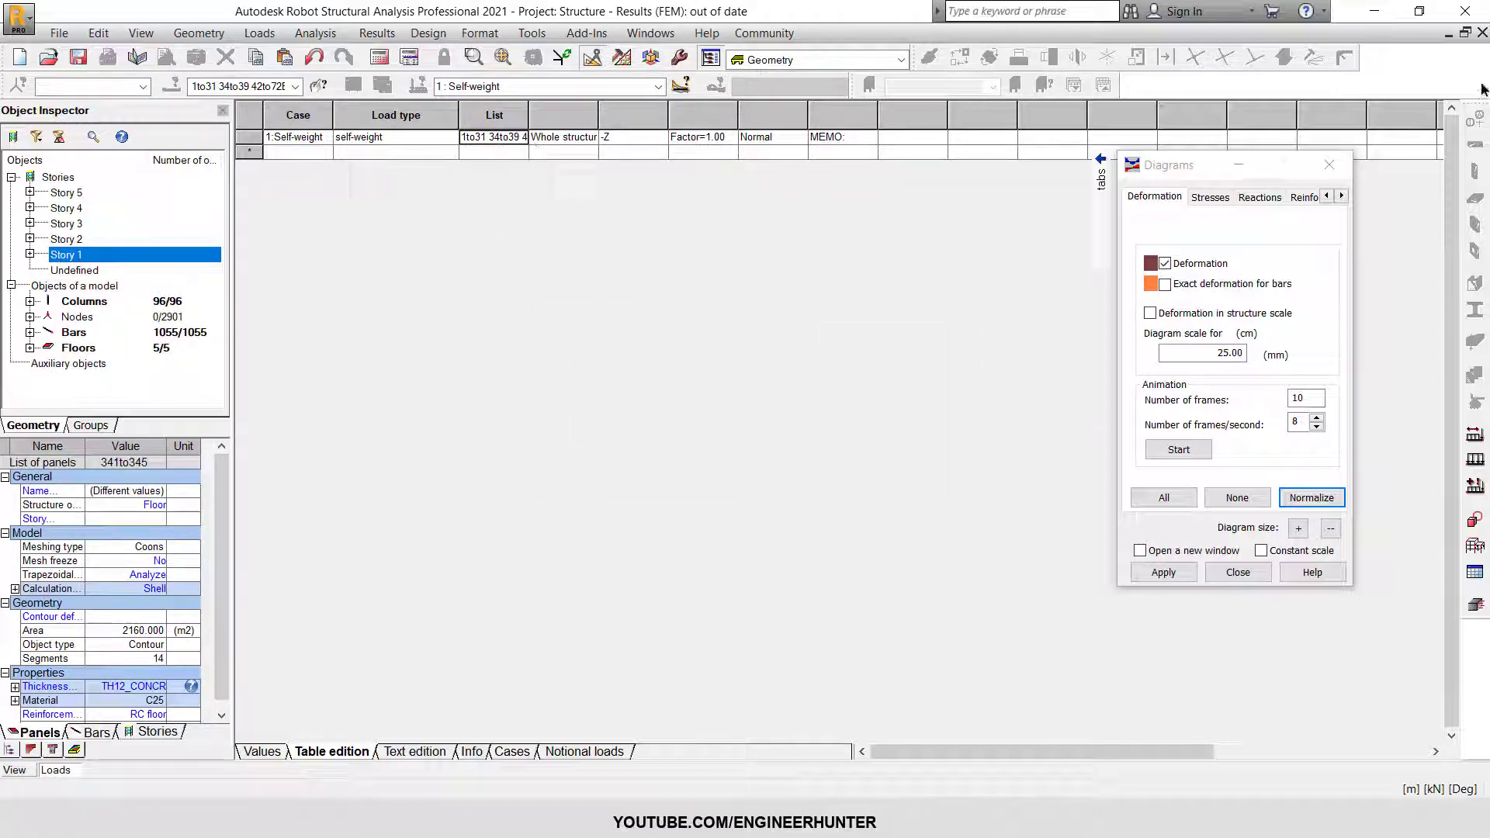
left_click(1483, 33)
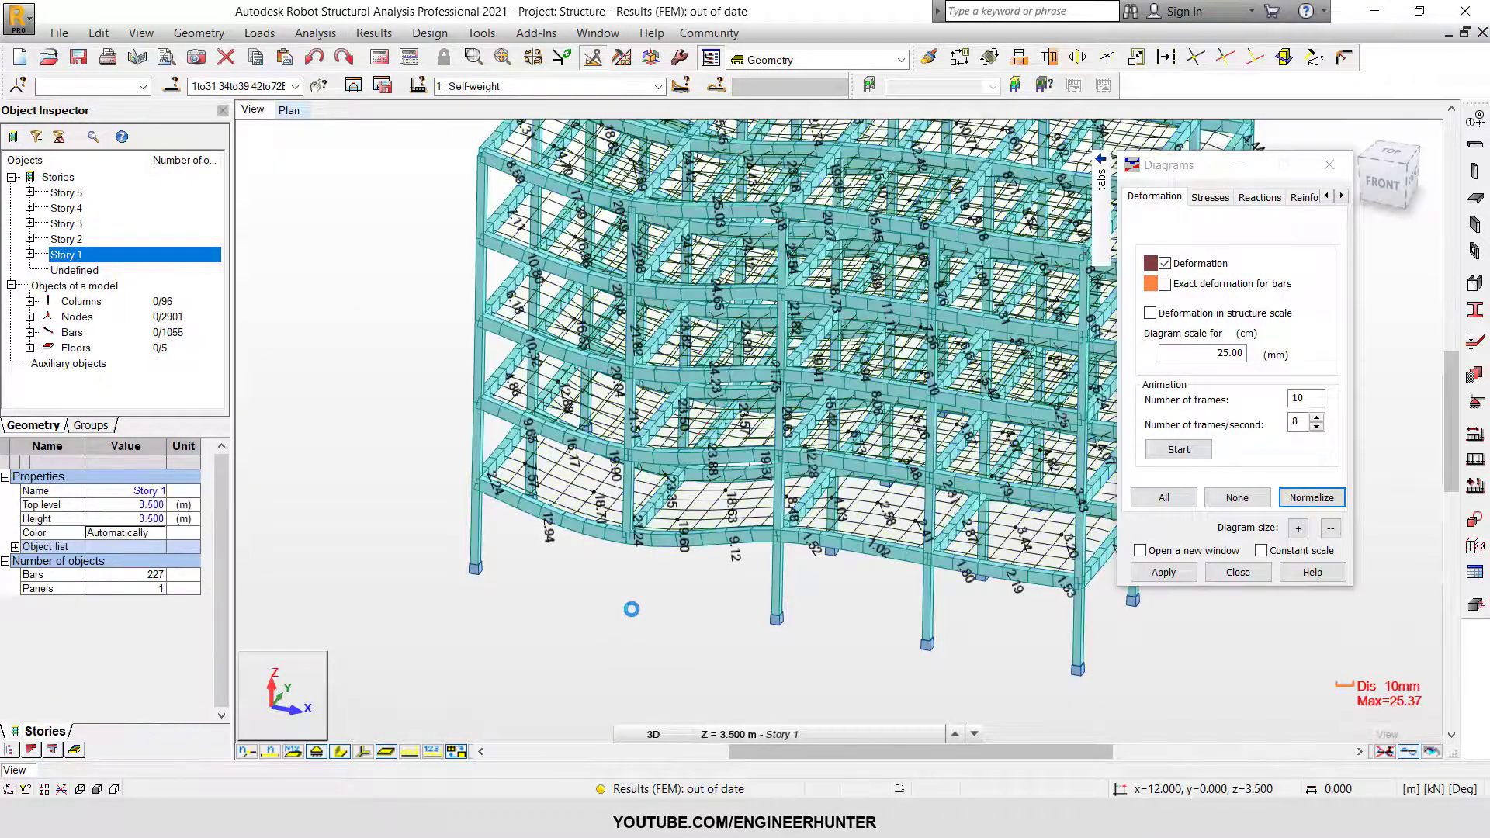
mouse_move(660, 606)
middle_mouse_down()
mouse_move(685, 583)
mouse_move(645, 628)
middle_mouse_up()
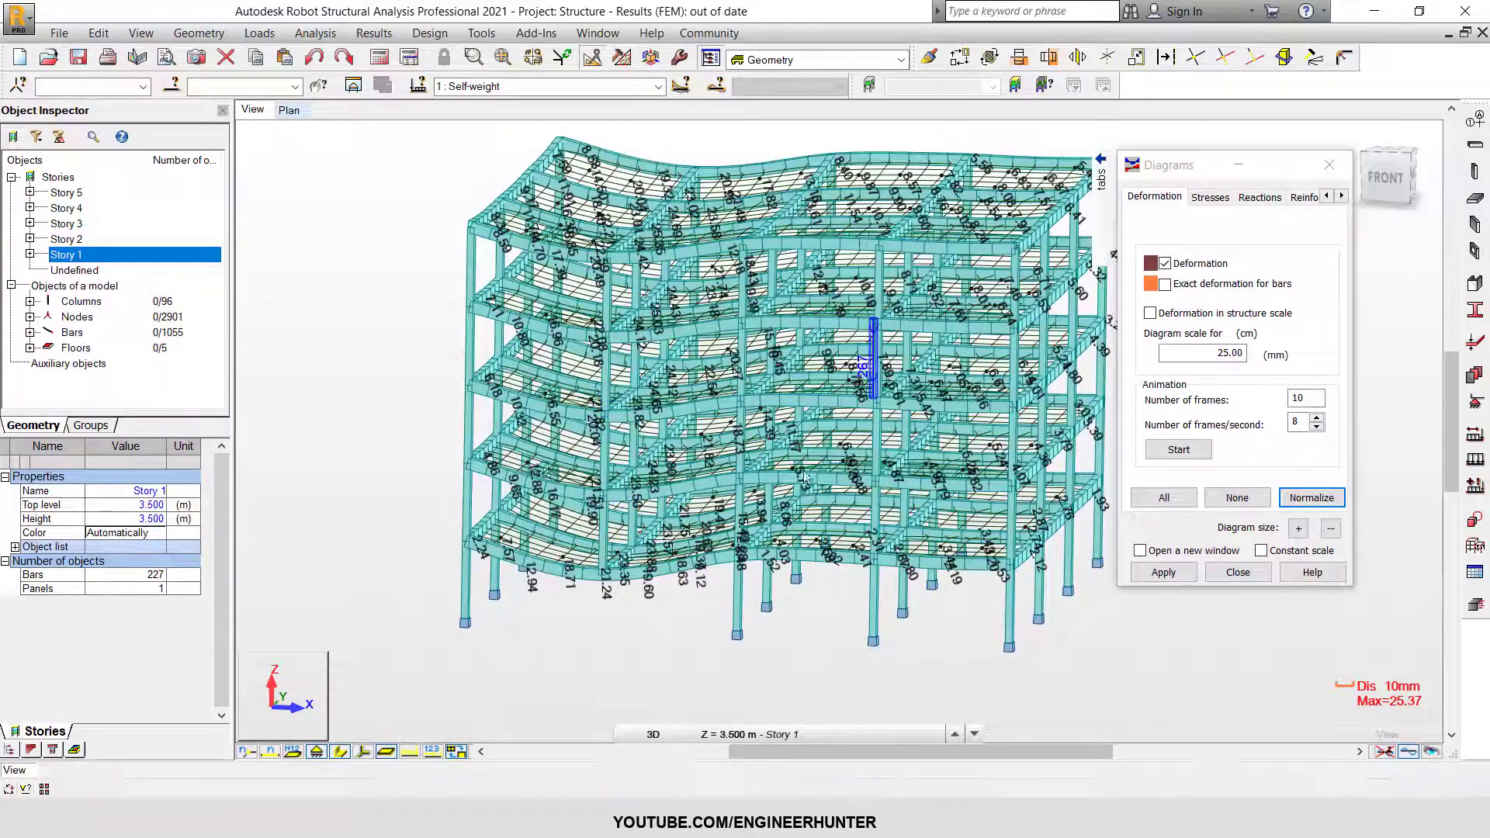
scroll(647, 612, "up", 1)
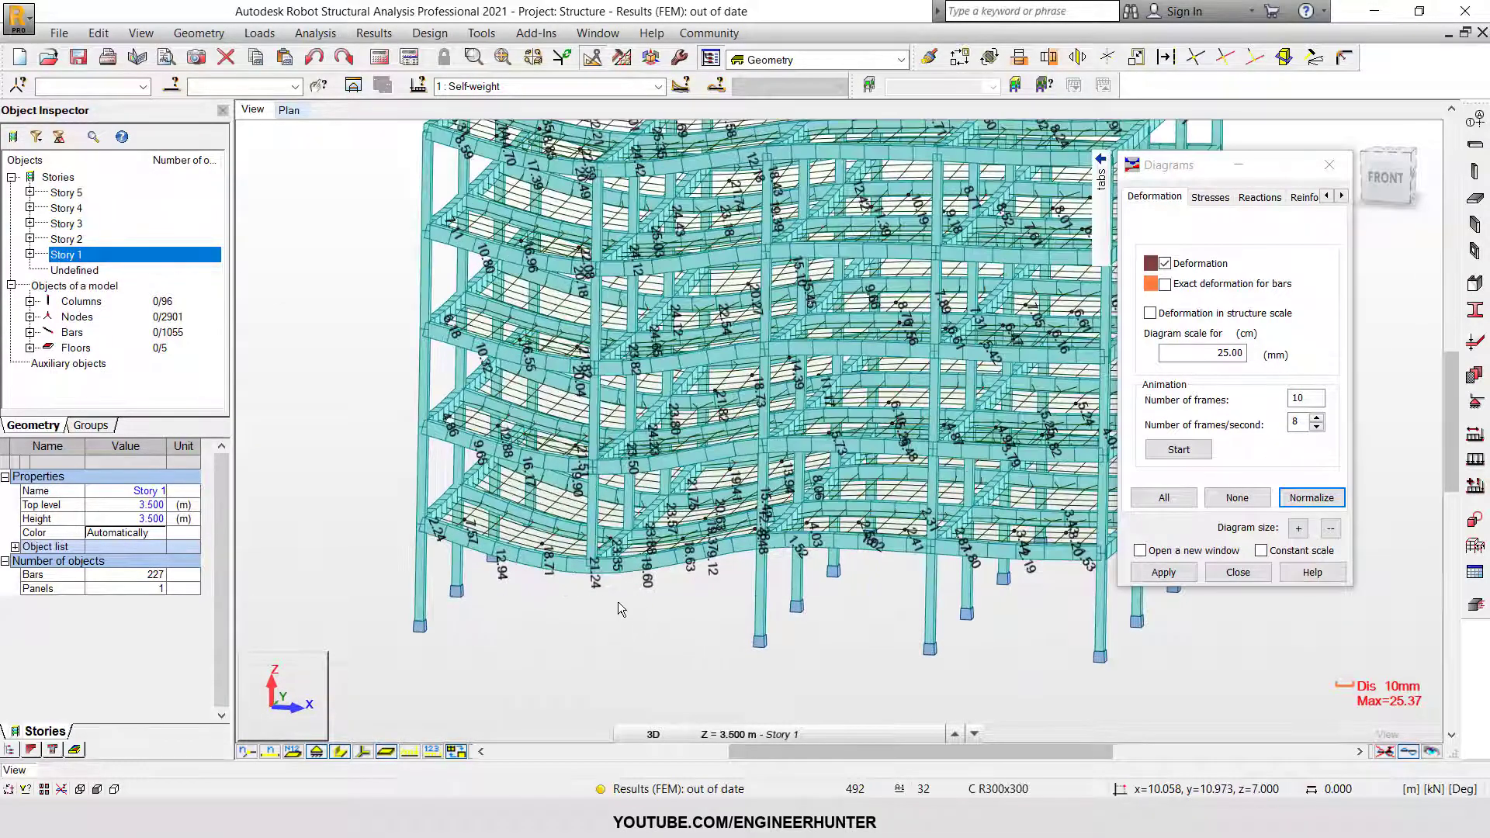
middle_click_drag(618, 602, 854, 629, "shift")
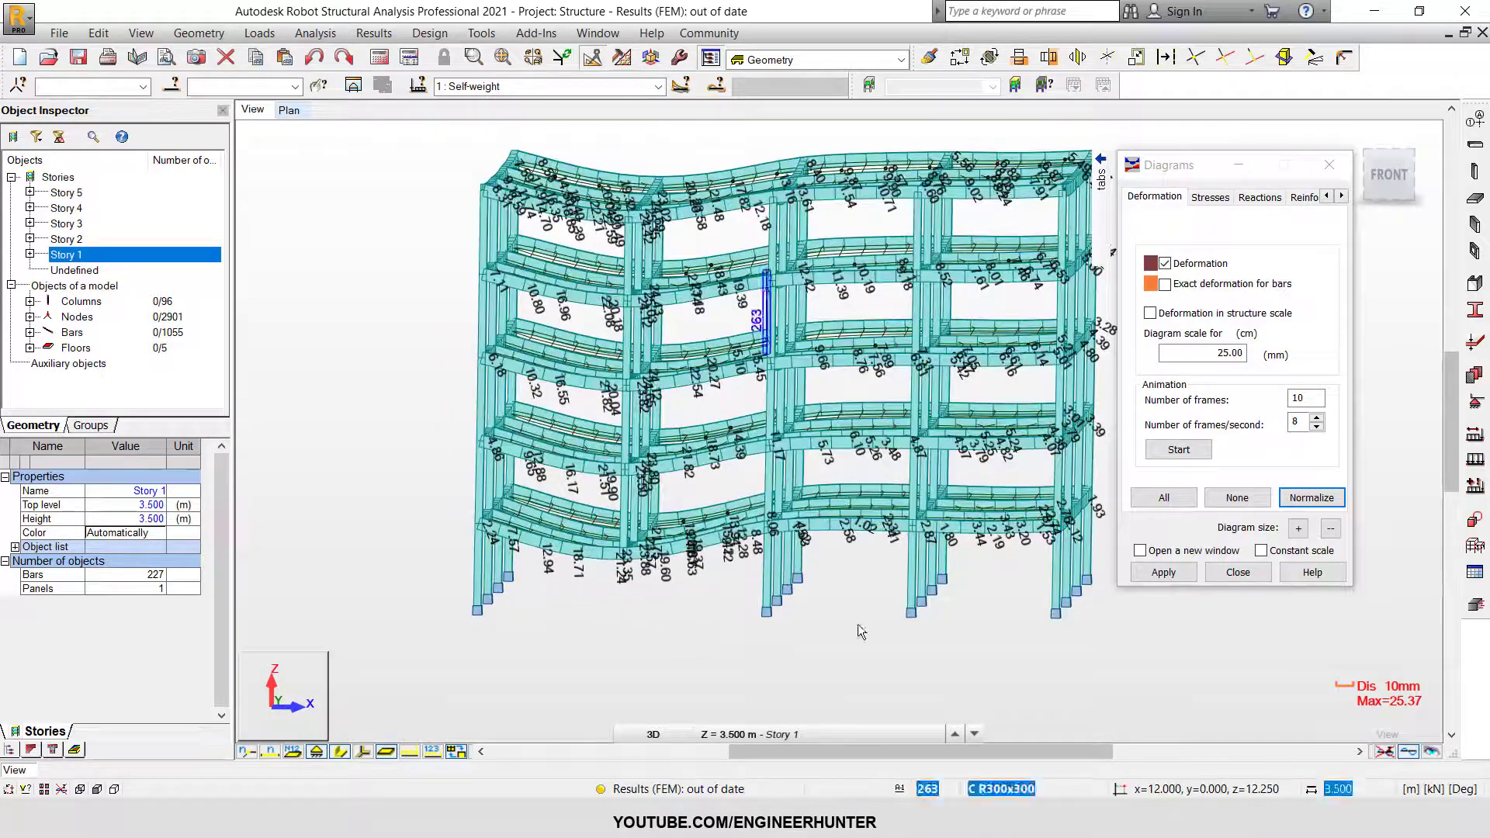
scroll(660, 601, "up", 1)
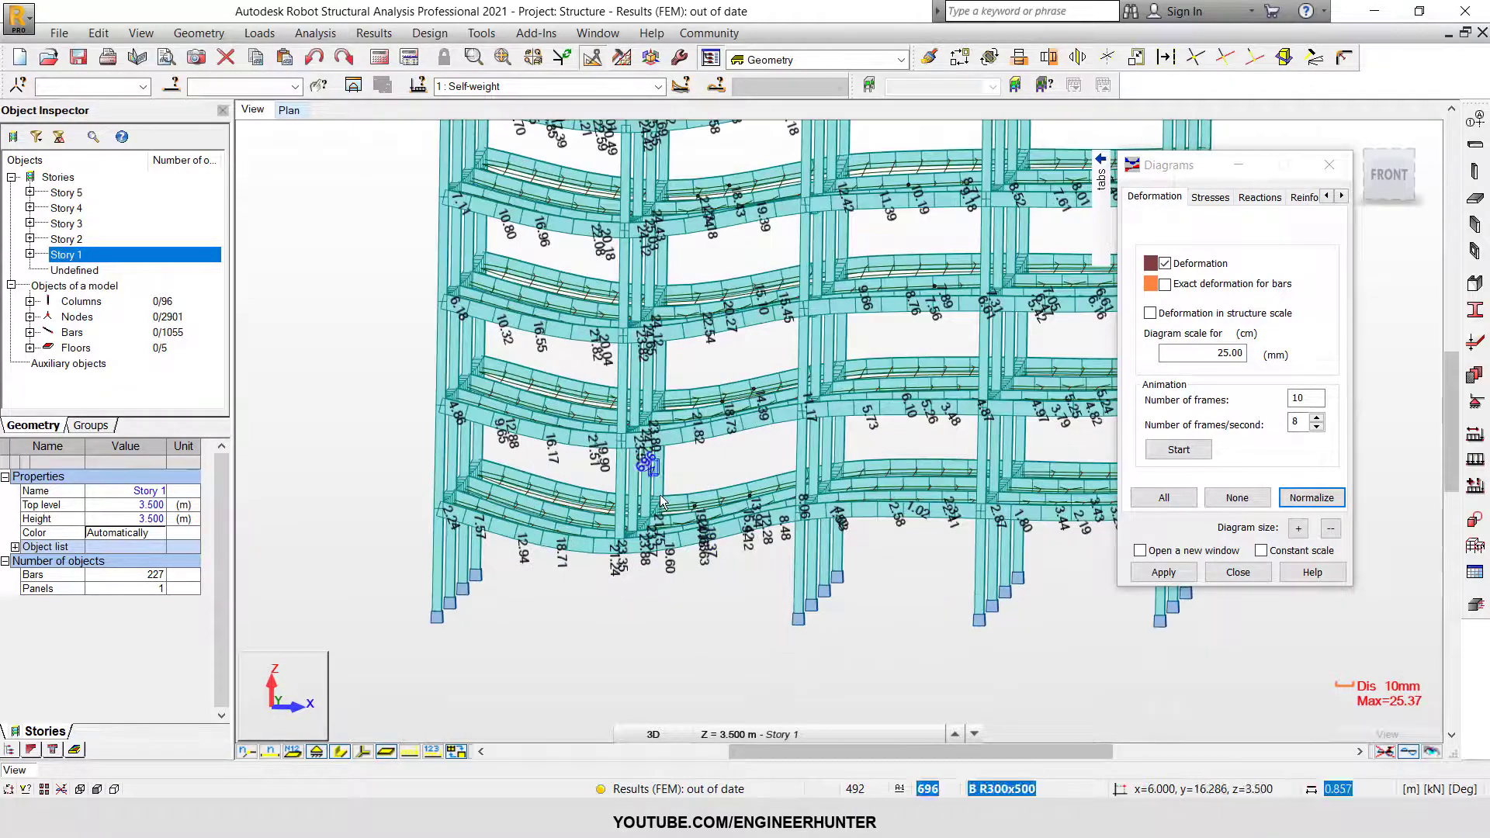
scroll(660, 501, "down", 3)
middle_click_drag(660, 500, 574, 578, "shift")
scroll(570, 582, "up", 4)
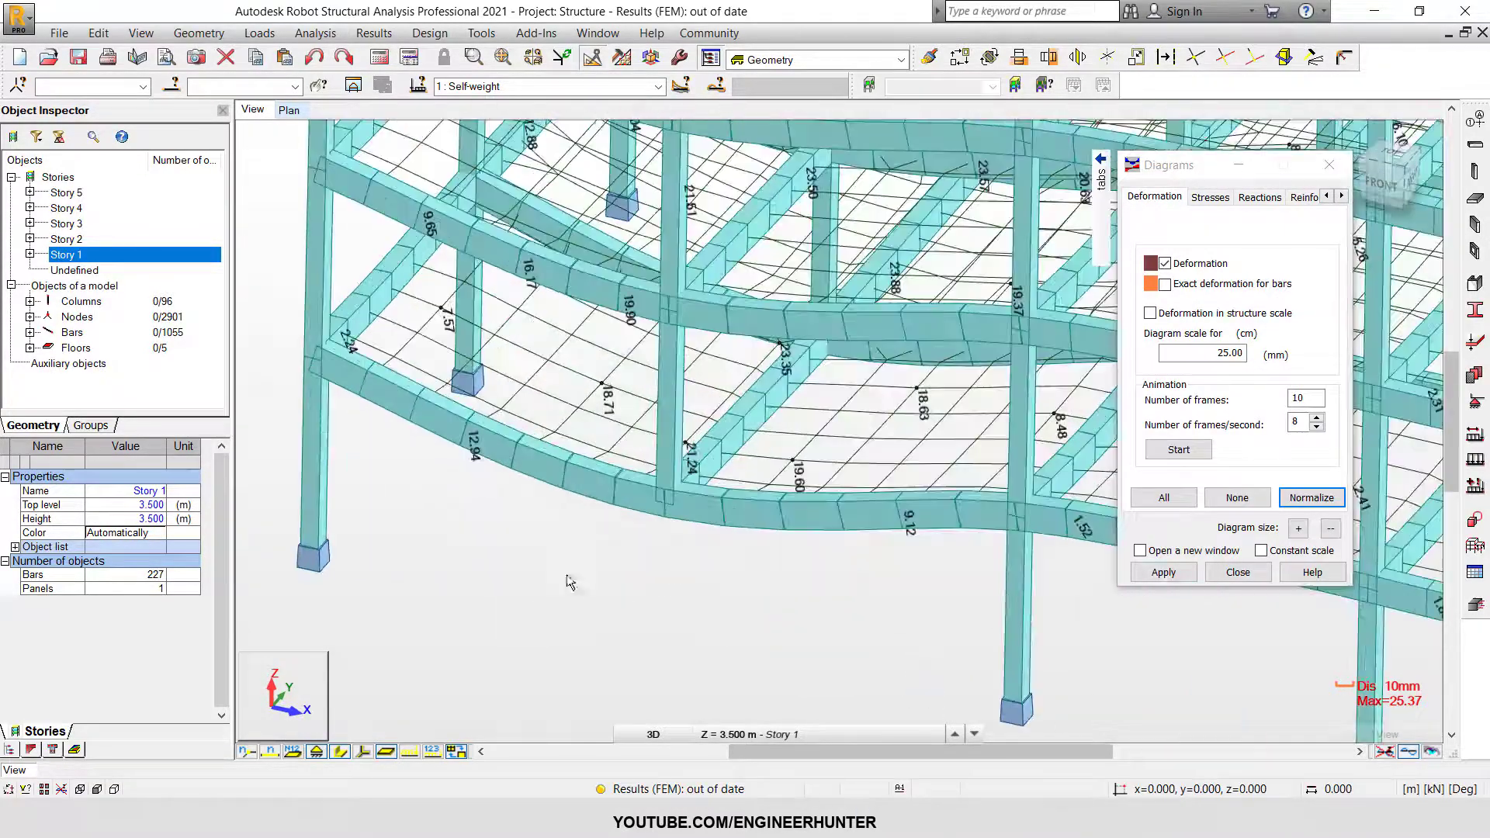
middle_click_drag(751, 556, 776, 551, "shift")
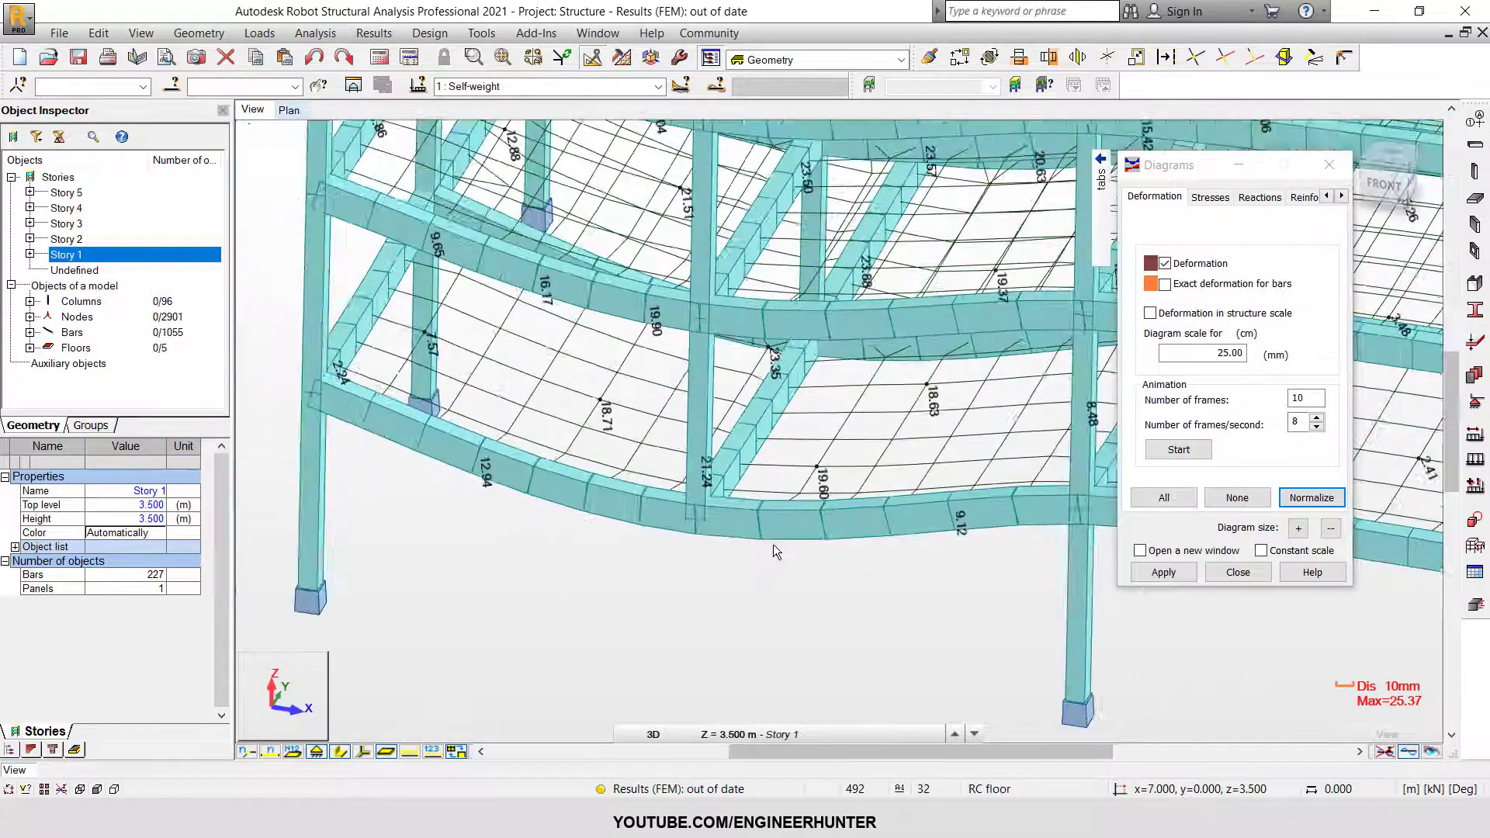
mouse_move(1408, 751)
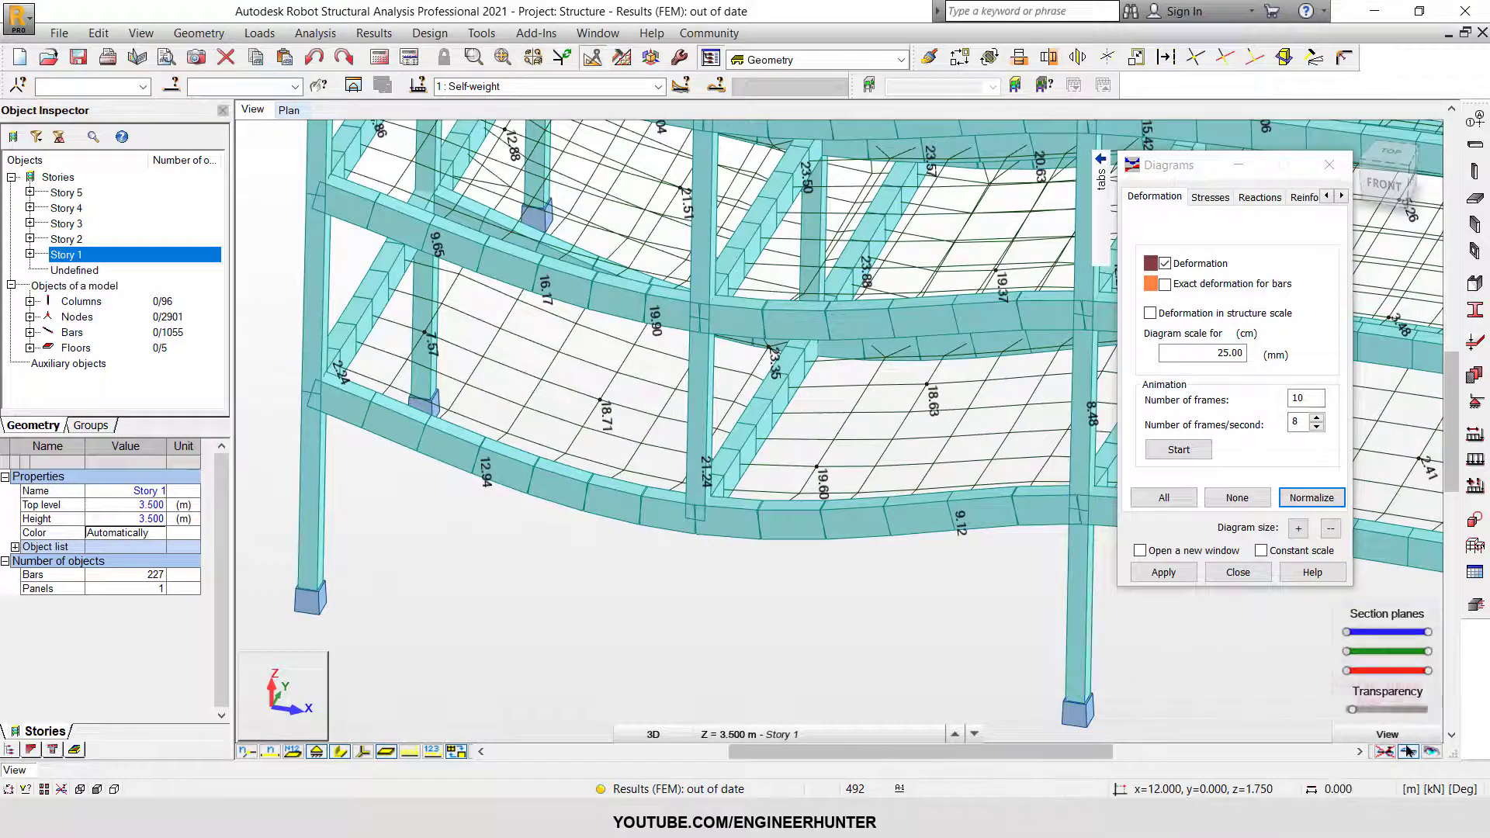
left_click(1302, 496)
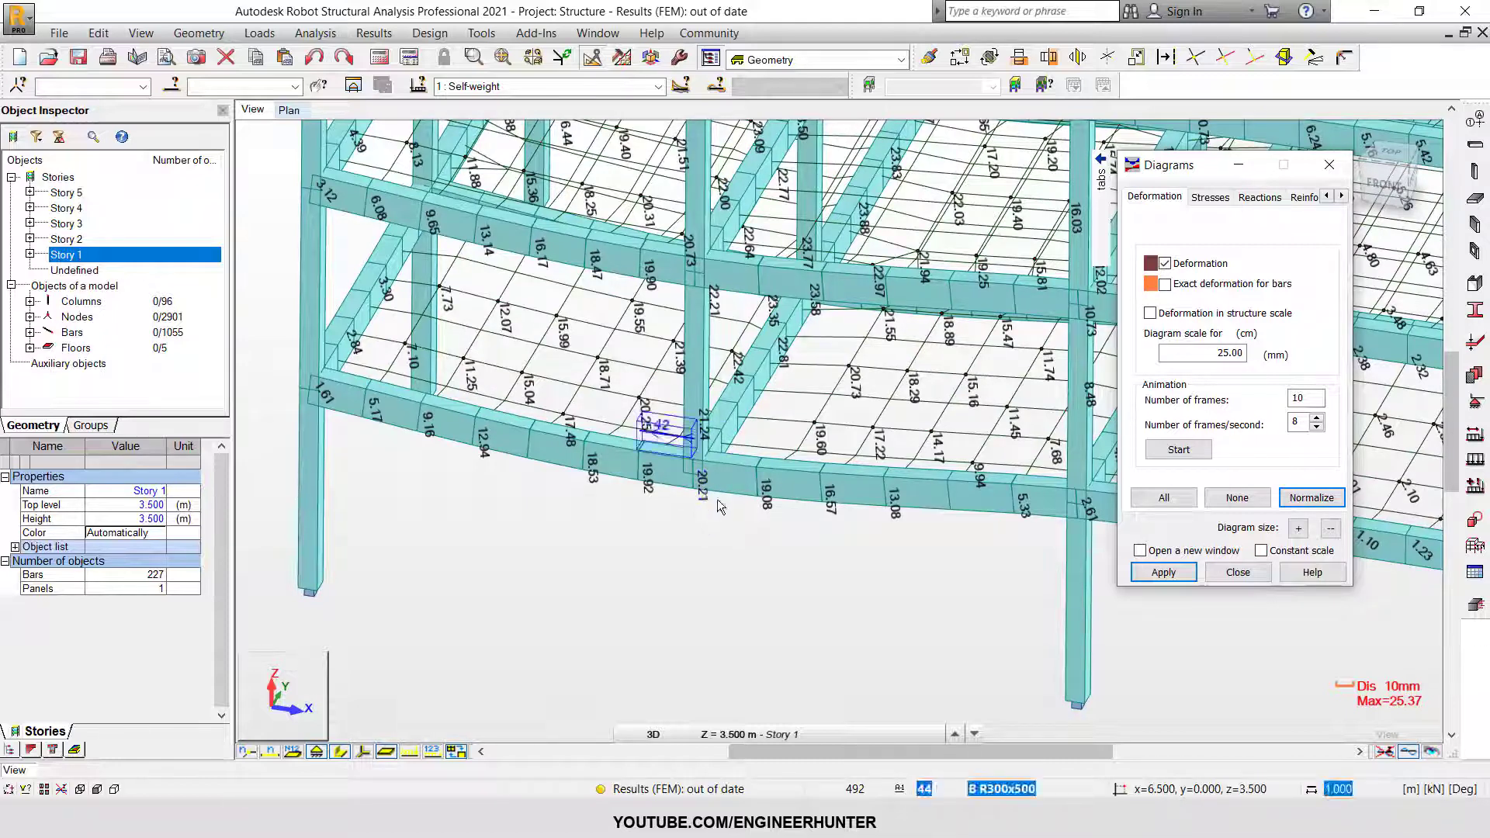
scroll(672, 570, "down", 2)
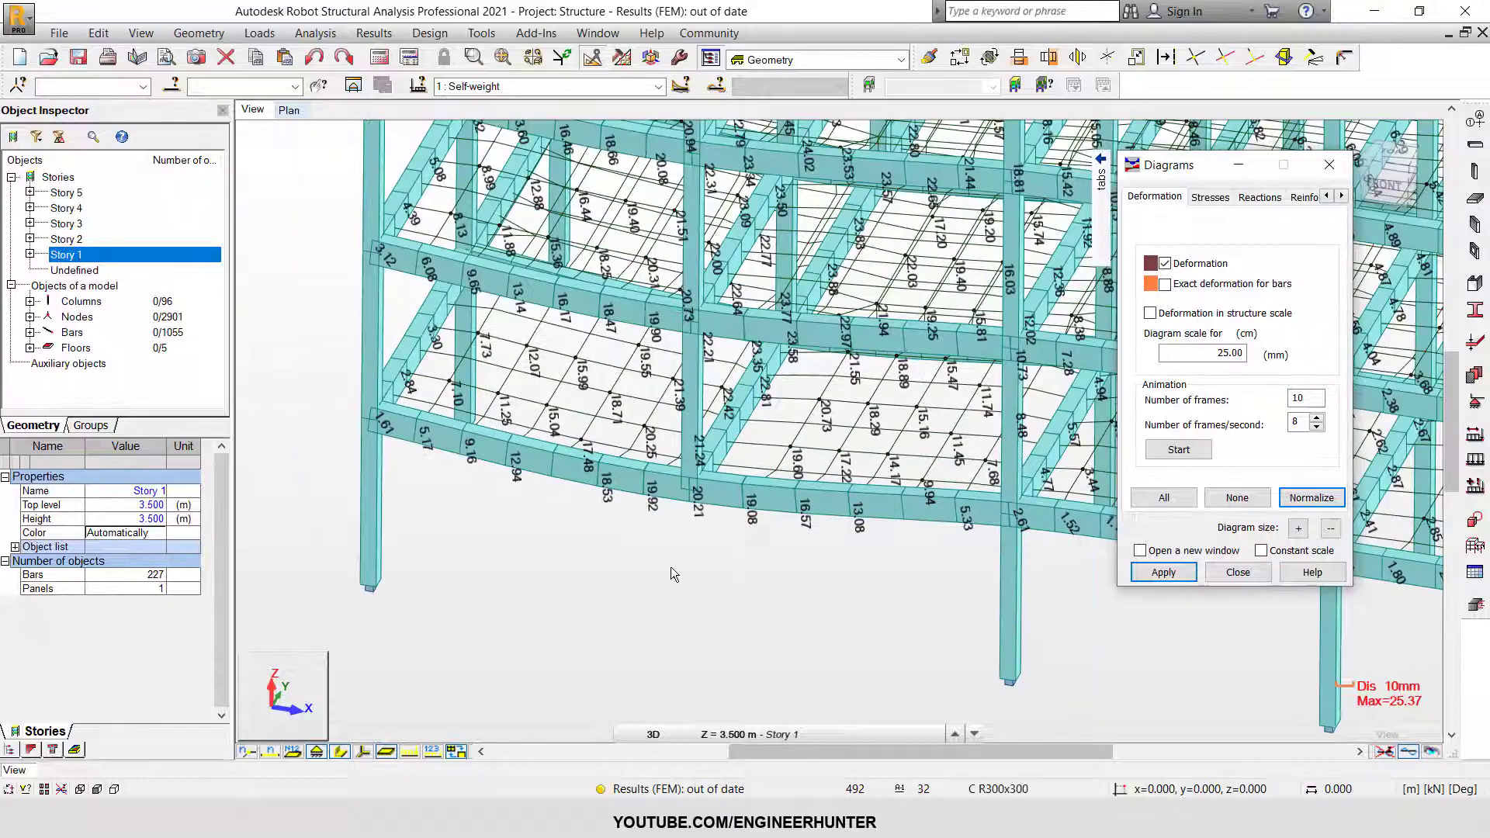
scroll(656, 573, "down", 1)
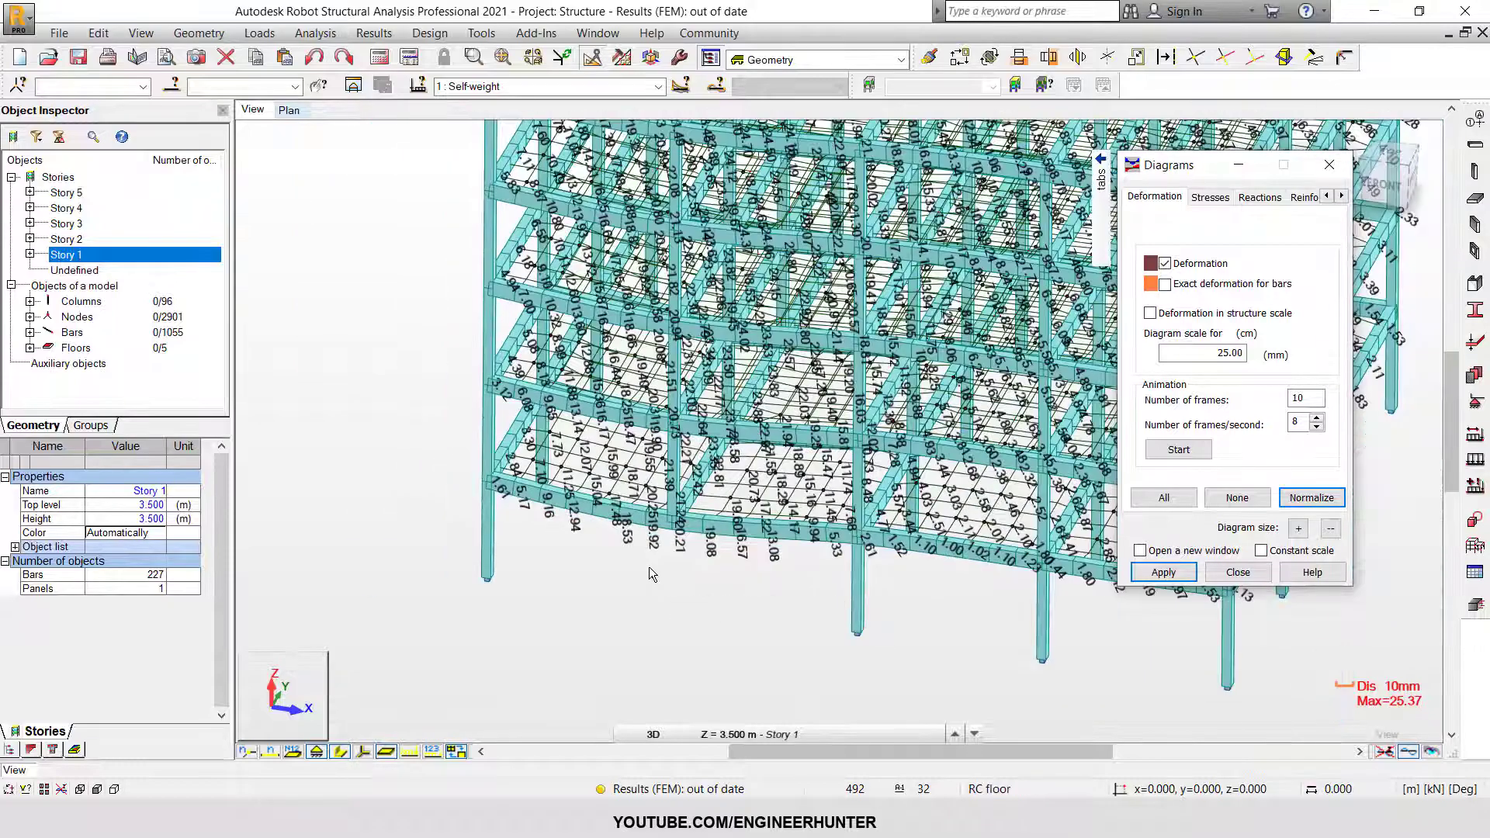
scroll(650, 574, "up", 2)
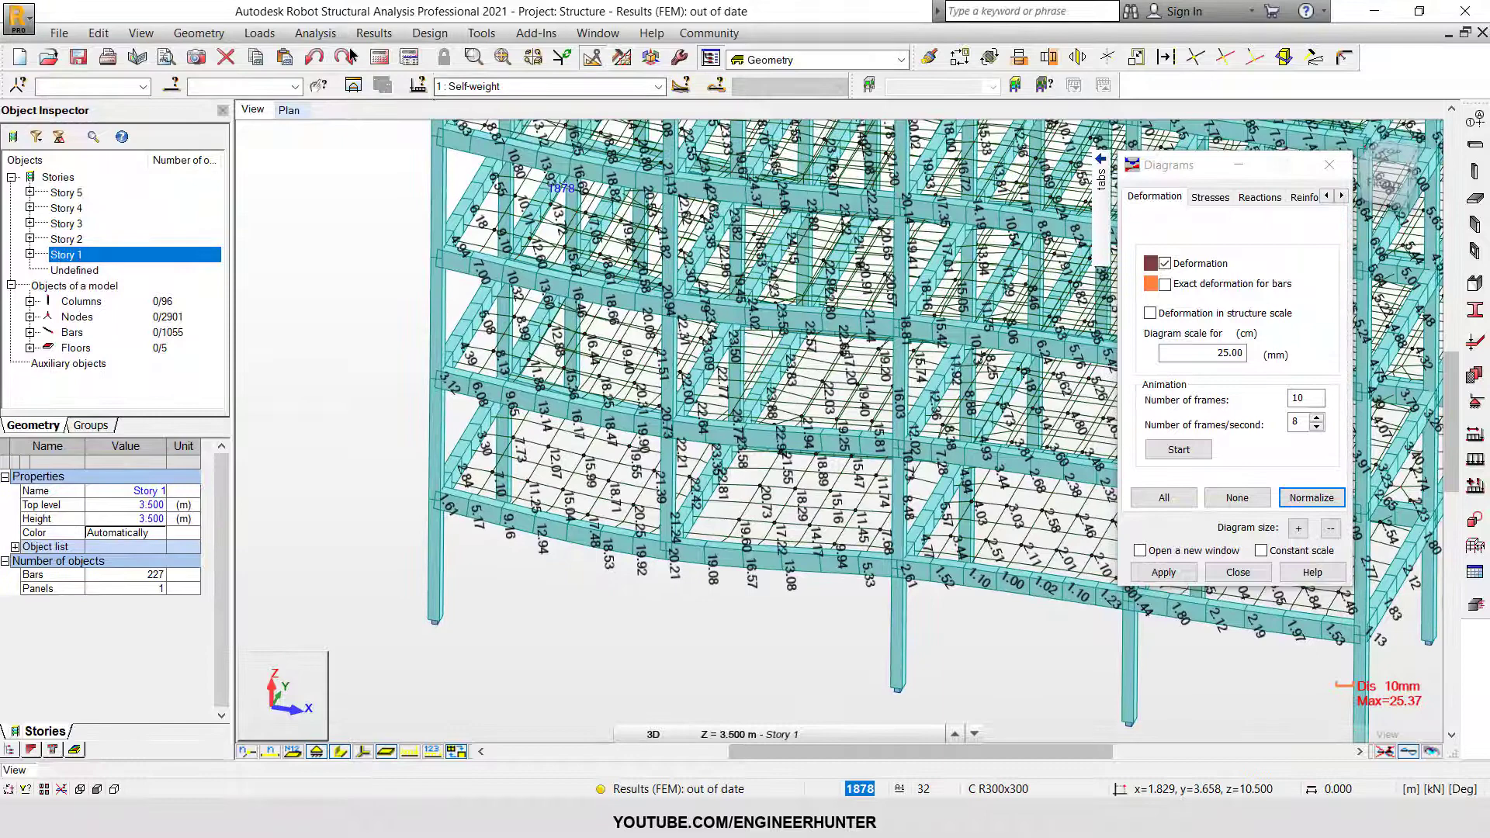
left_click(315, 33)
mouse_move(272, 36)
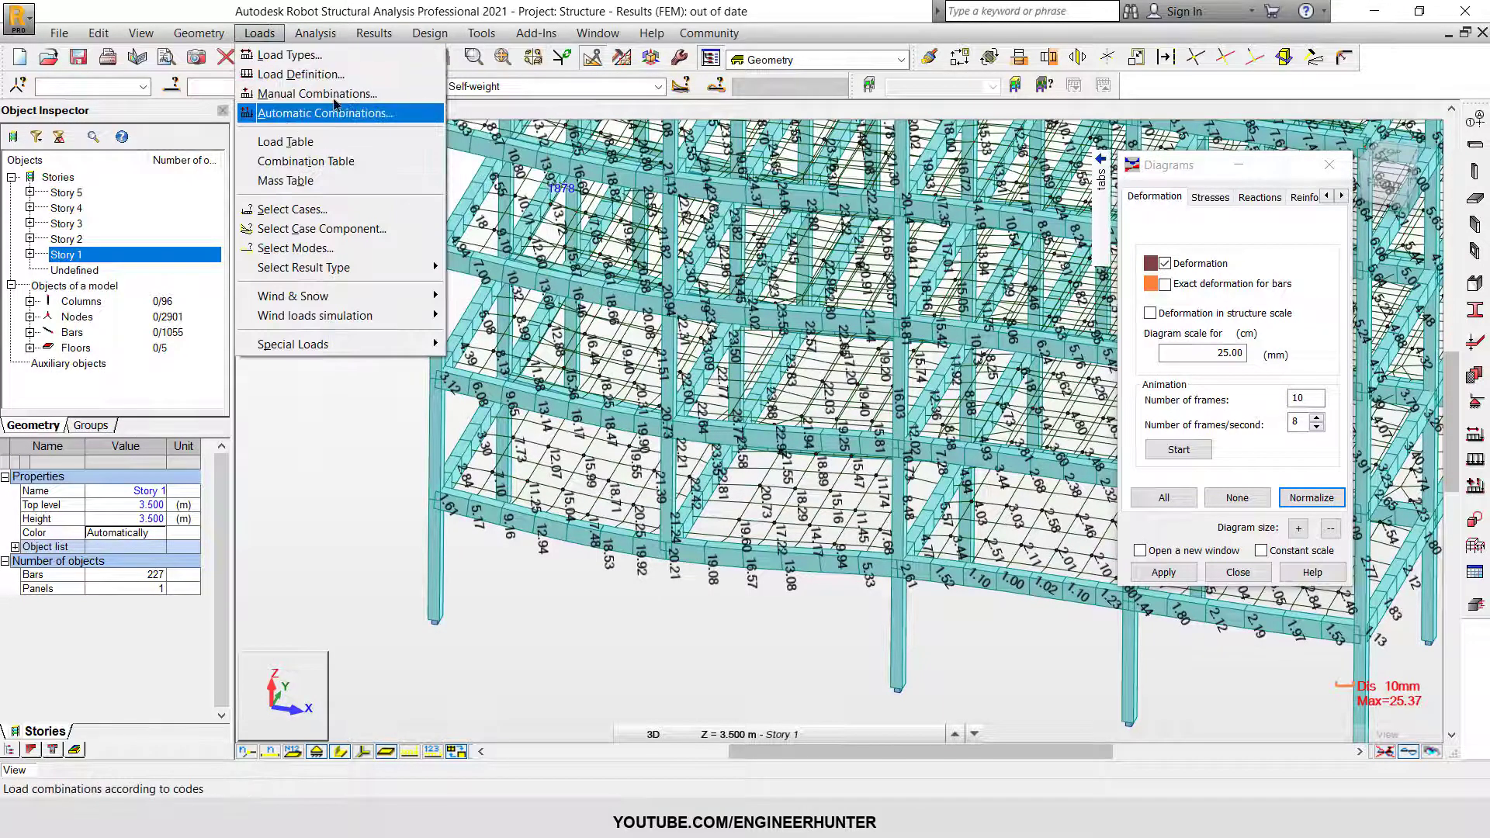
Create dead load case 2 with label and name 'Sequential' in Load Types
key("Escape")
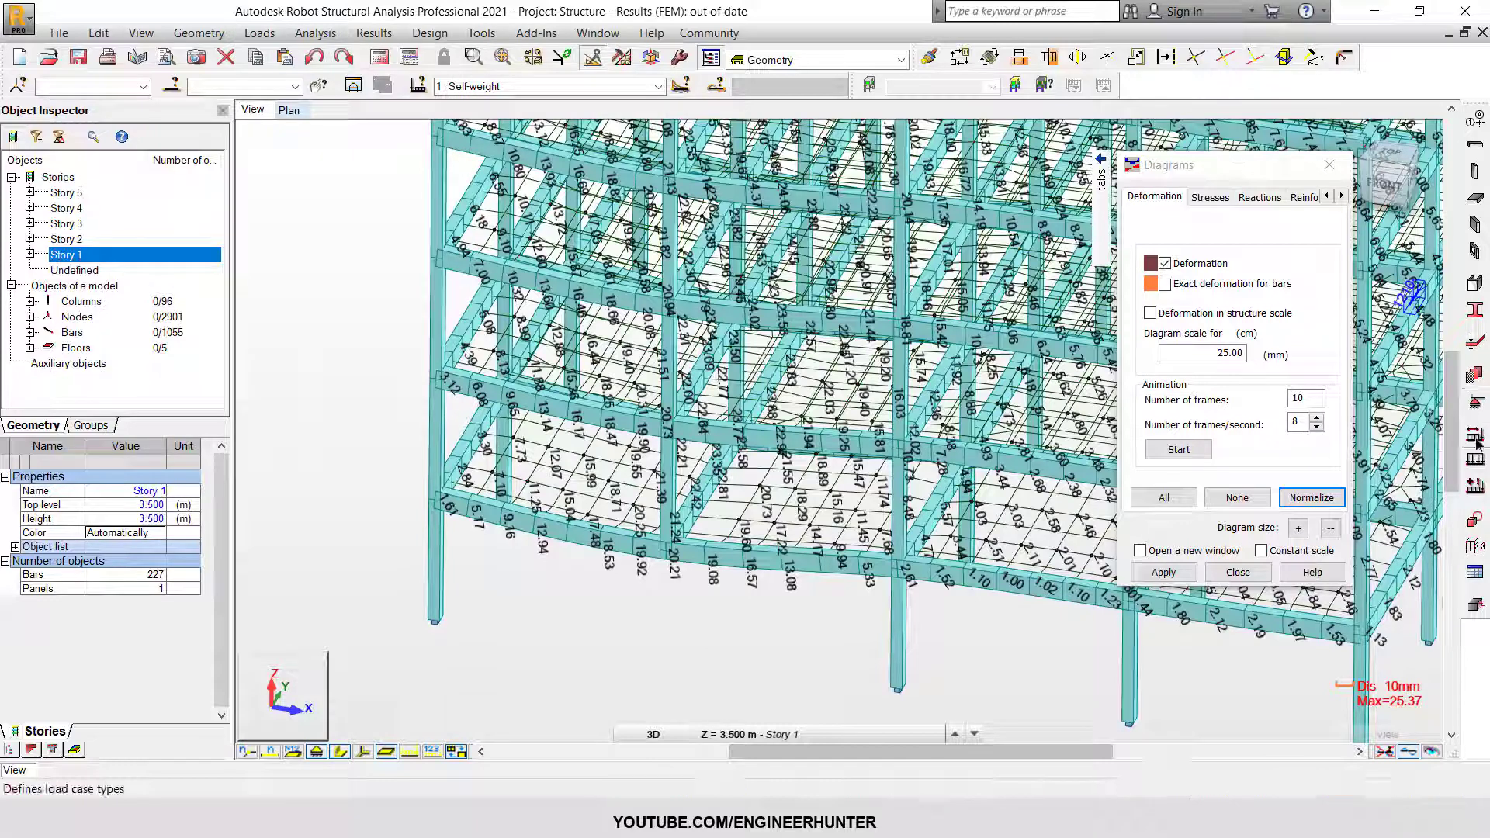
left_click(1474, 437)
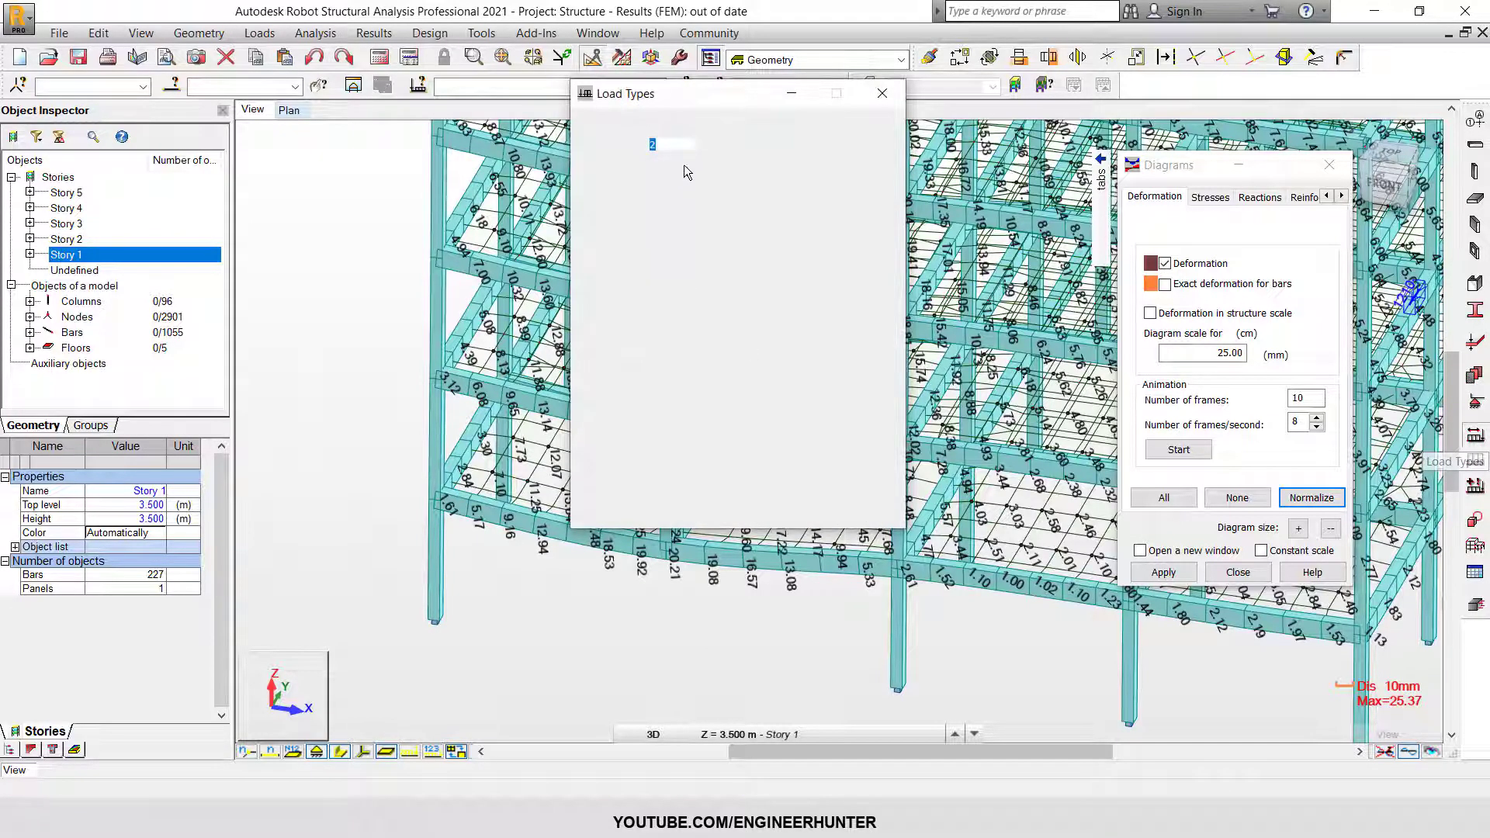
double_click(867, 149)
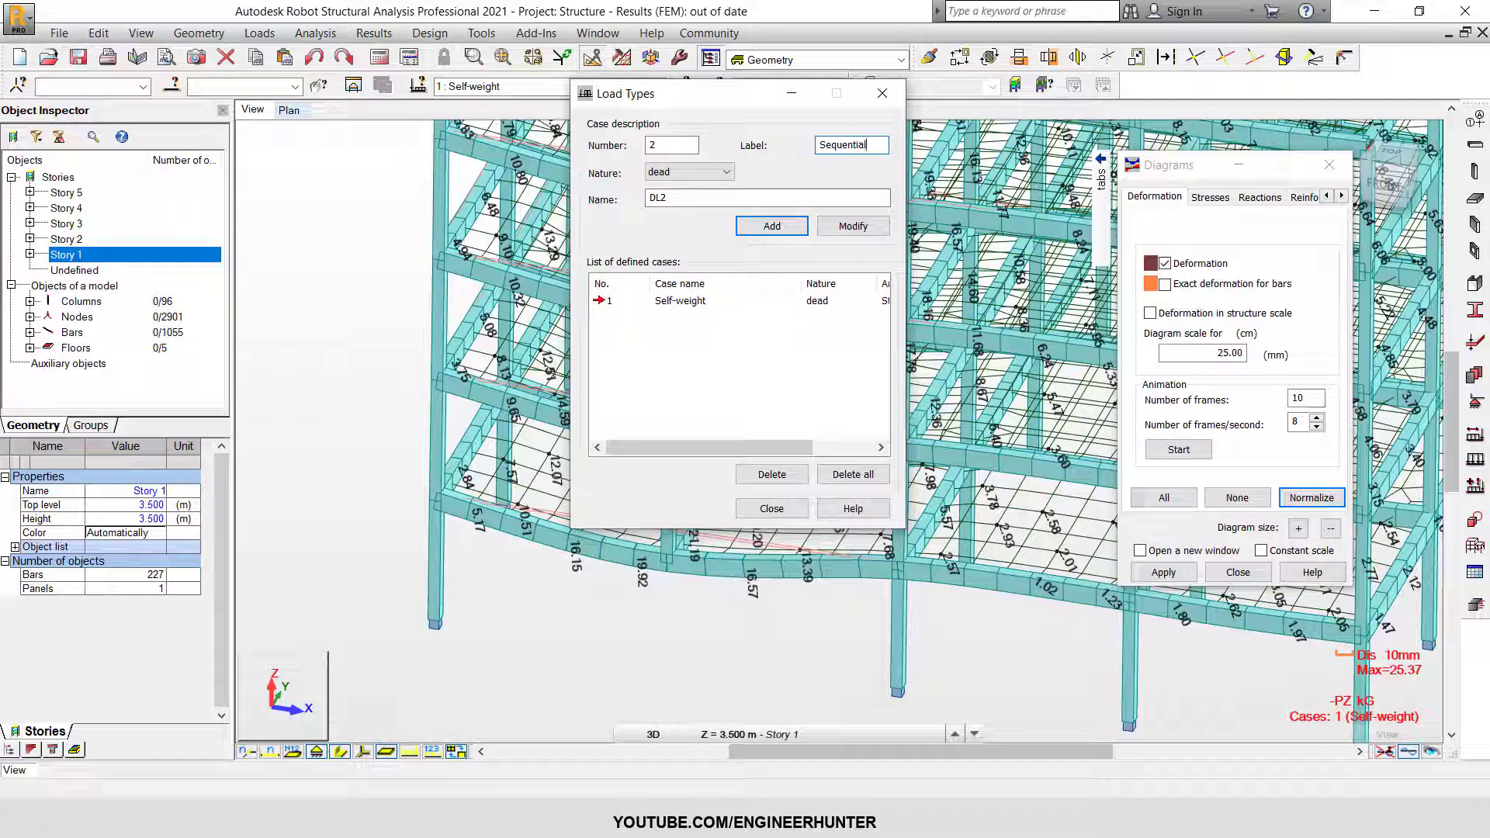
key("shift+Home")
key("ctrl+c")
key("Tab")
key("Tab")
key("ctrl+v")
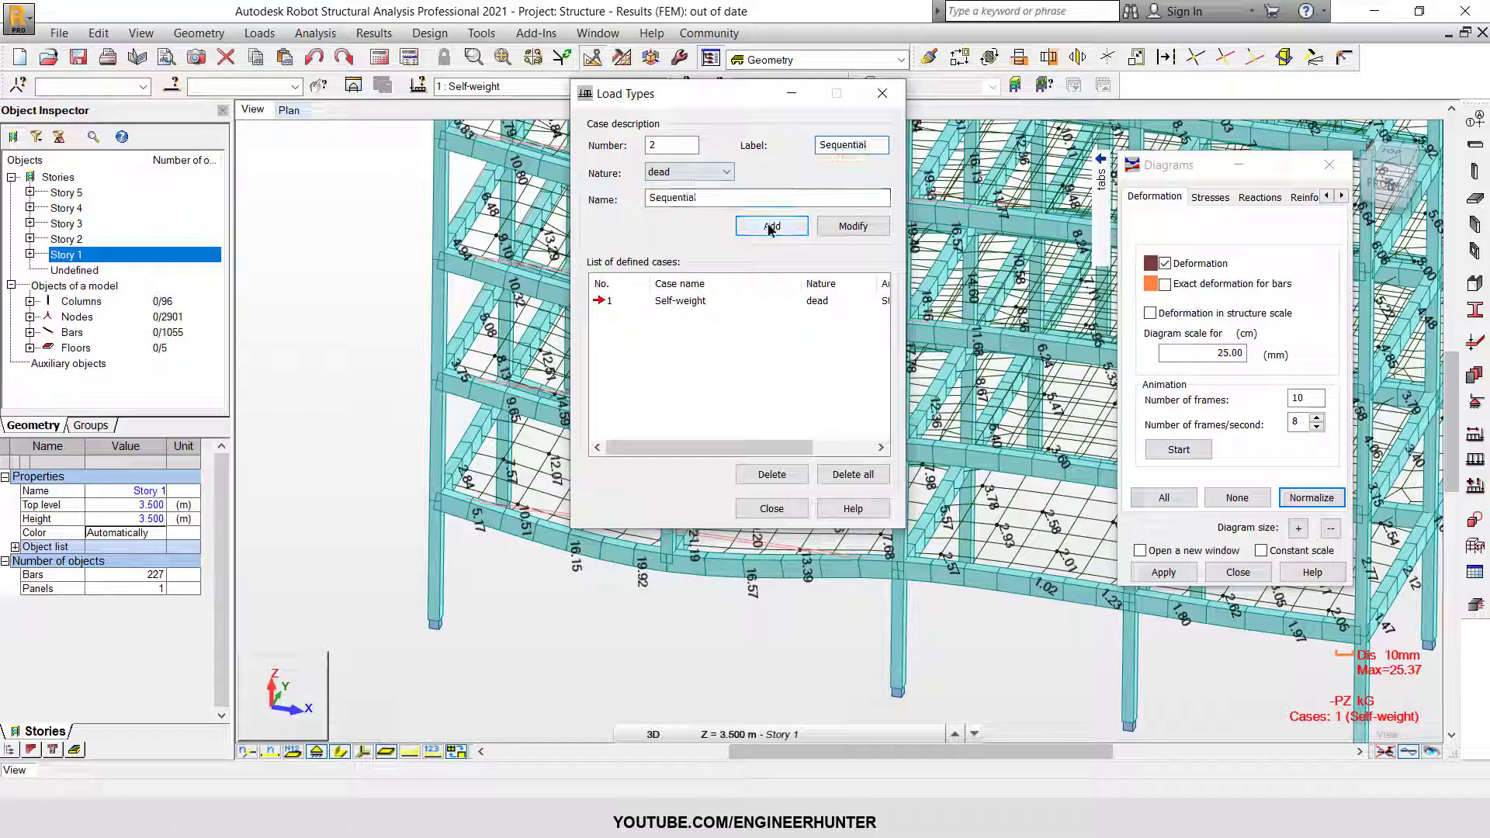
left_click(771, 227)
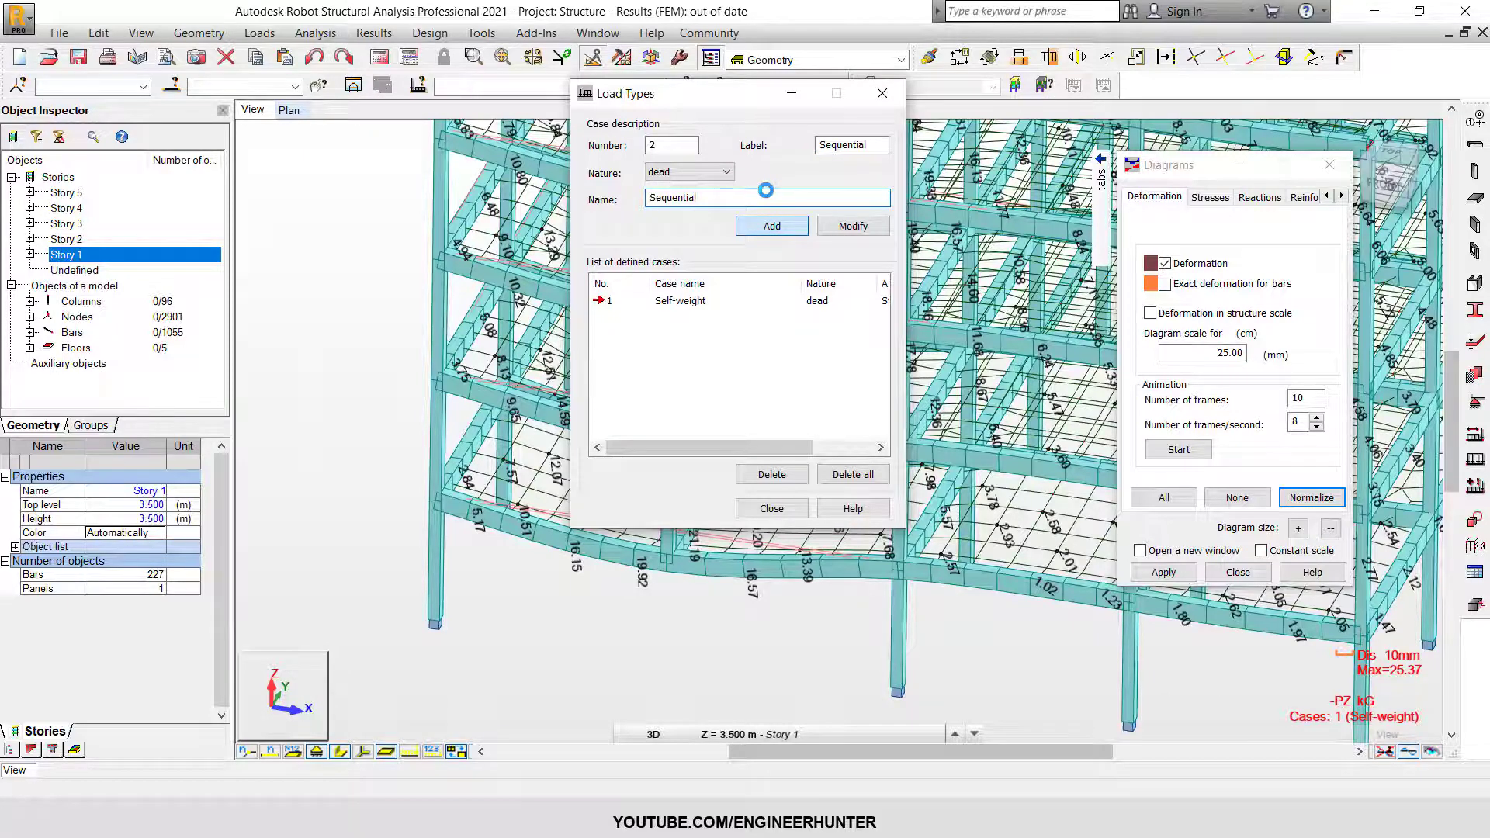
left_click(783, 512)
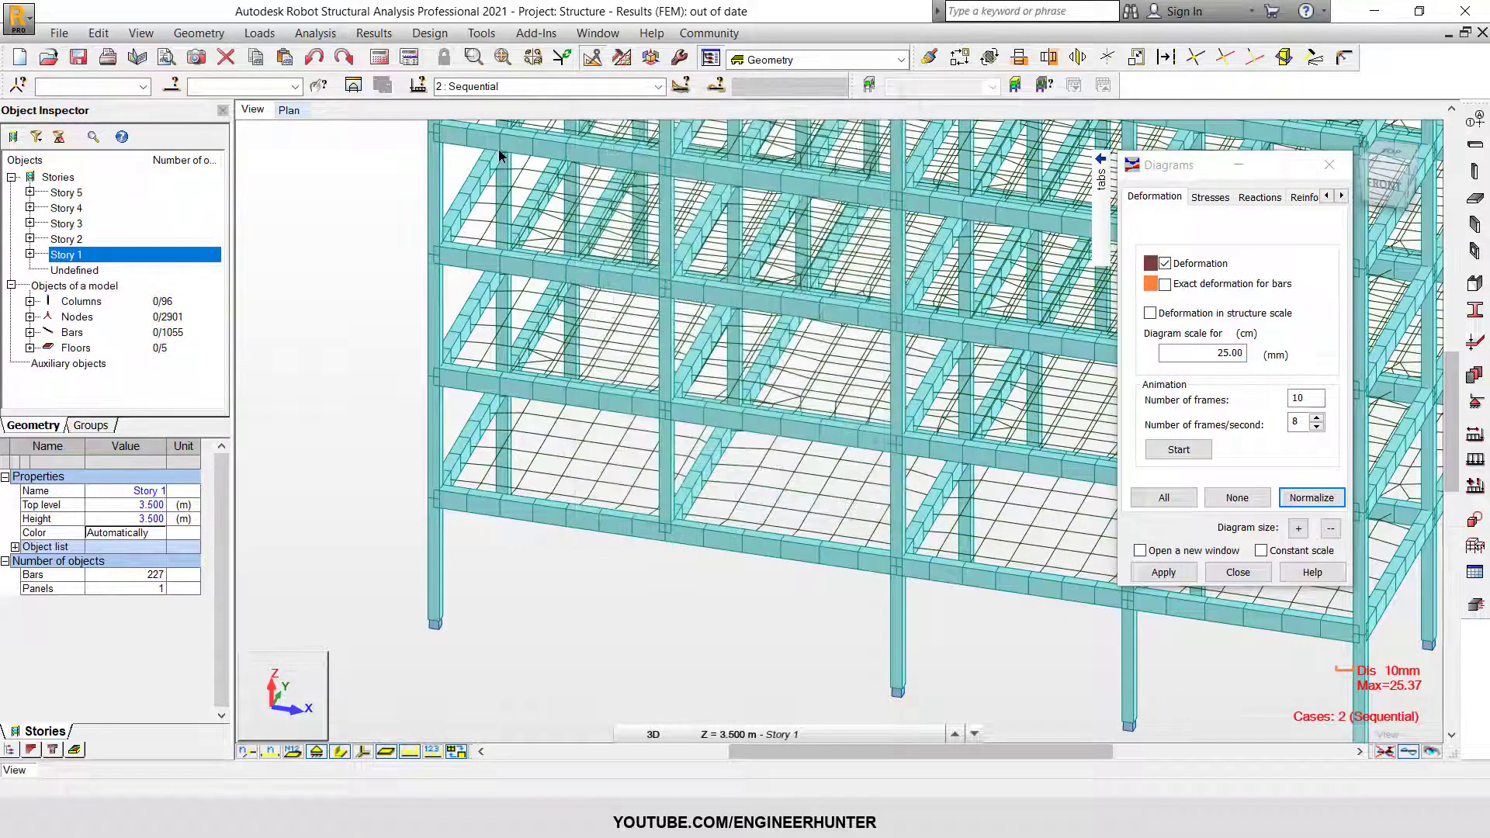
Add a Load Table row for case 2: Sequential with load type self-weight
left_click(259, 33)
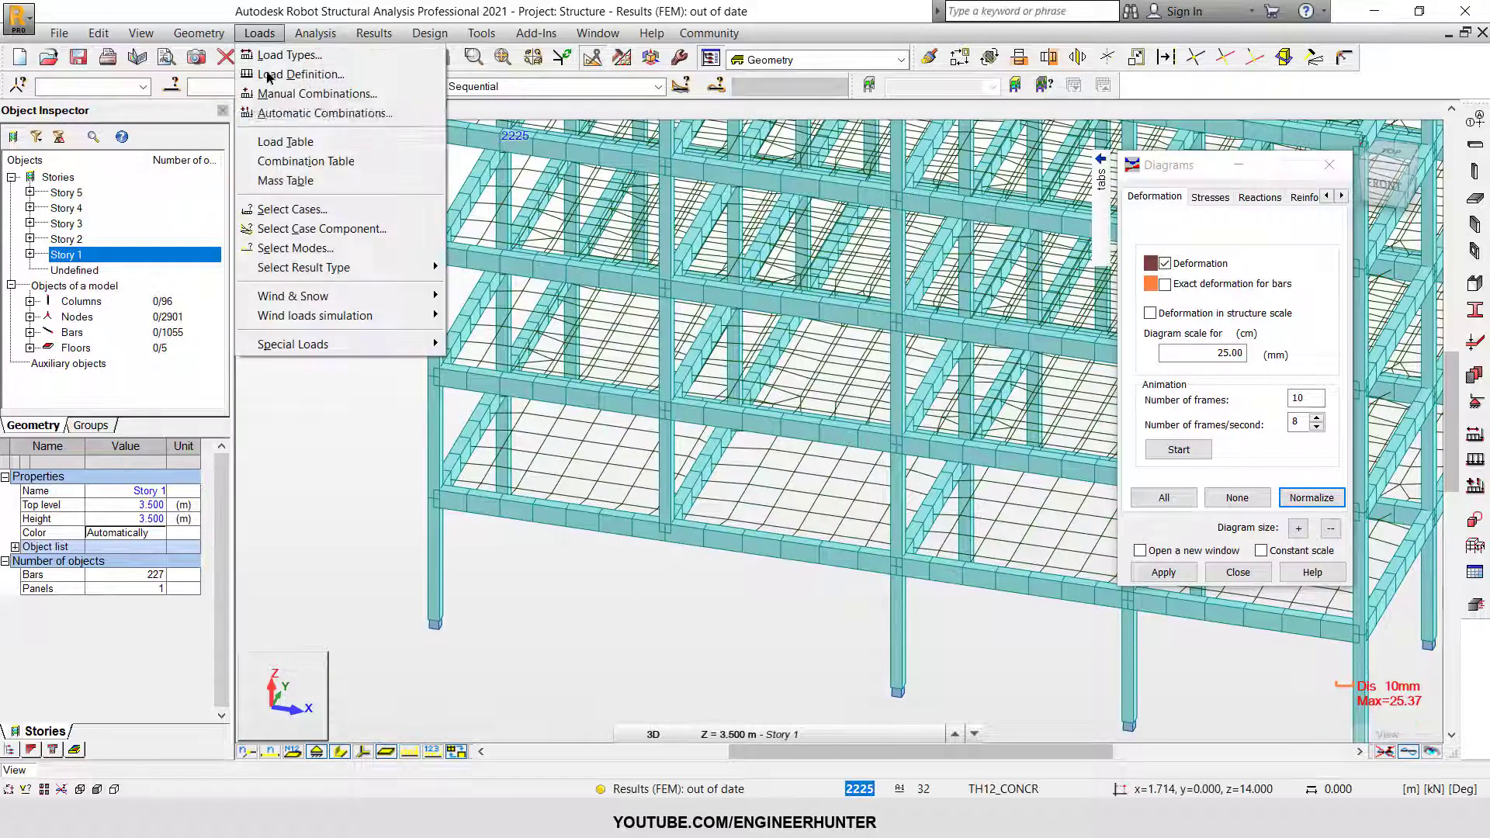
left_click(301, 143)
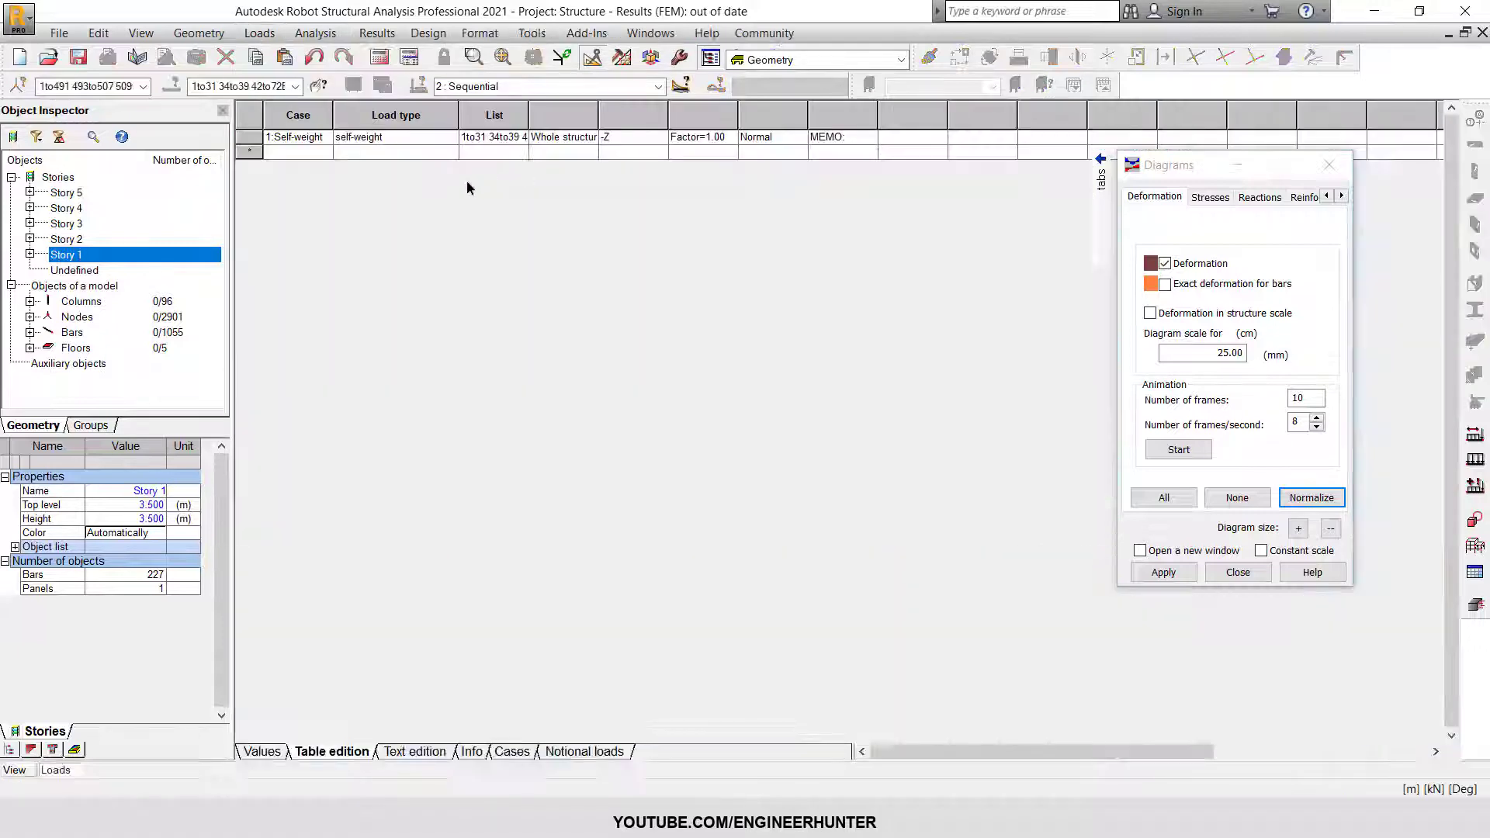
left_click(309, 159)
left_click(324, 152)
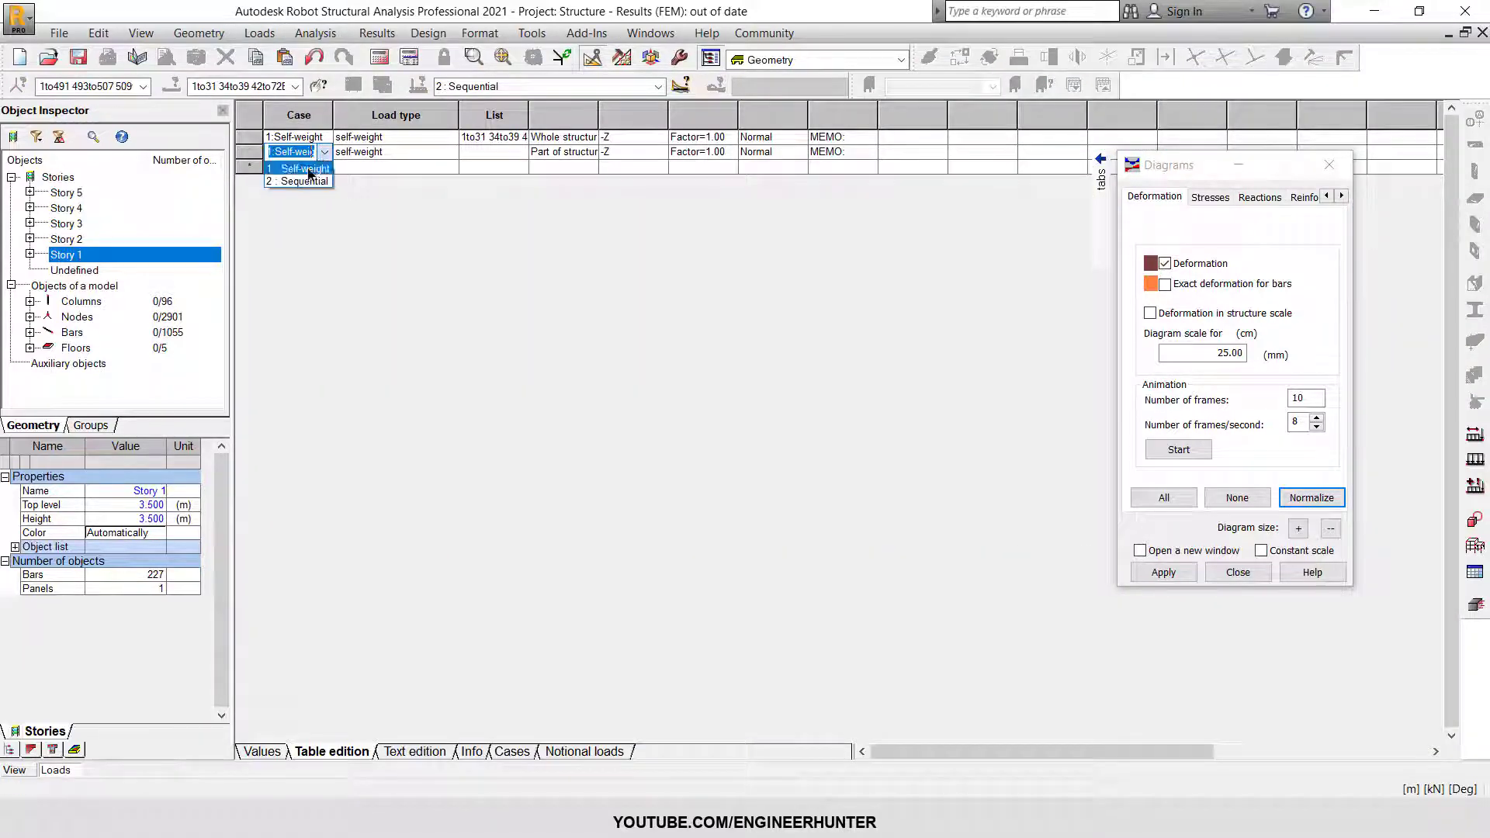
left_click(375, 153)
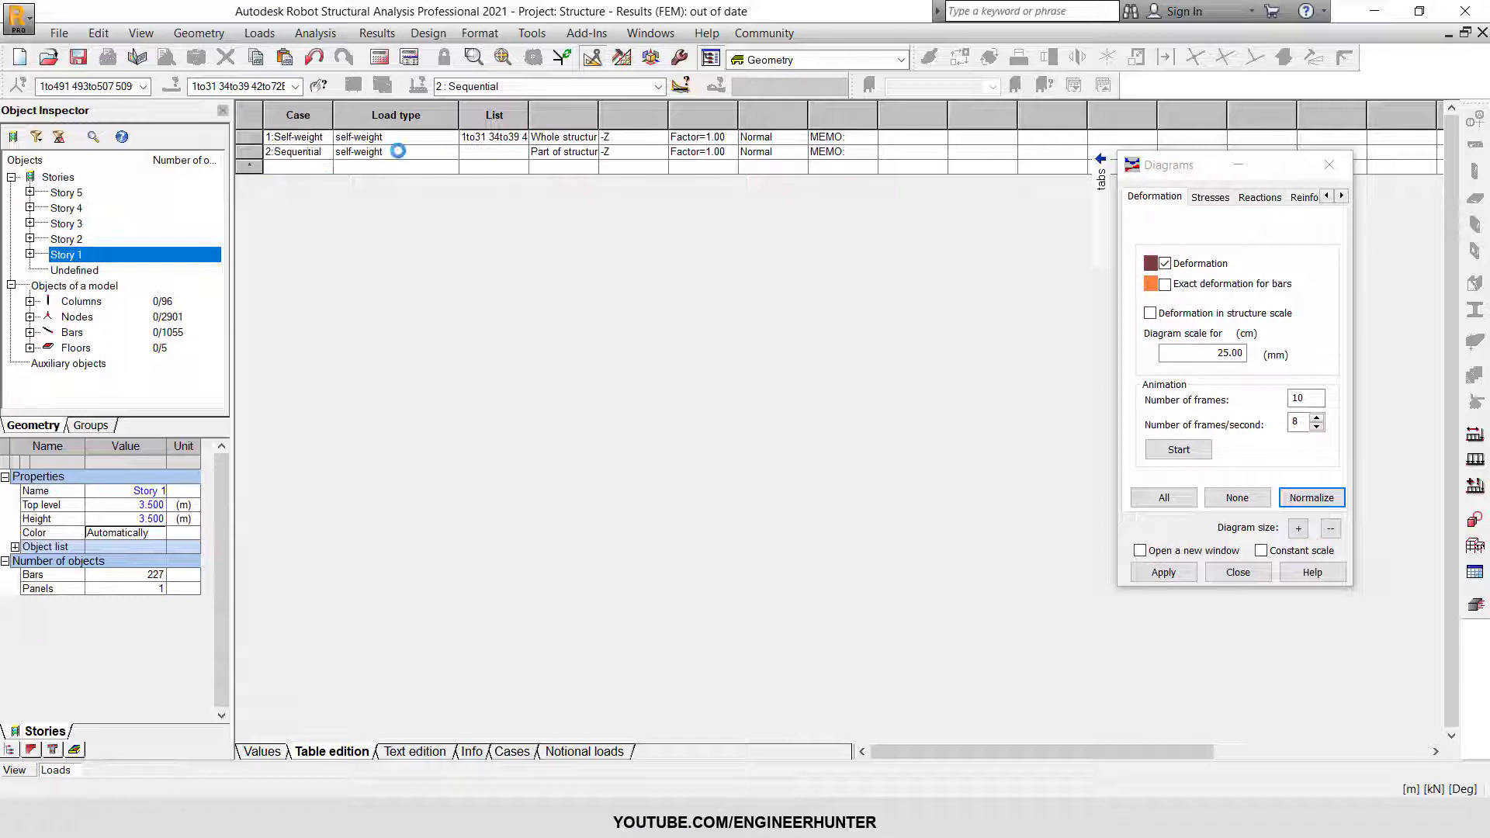
left_click(376, 152)
left_click(508, 194)
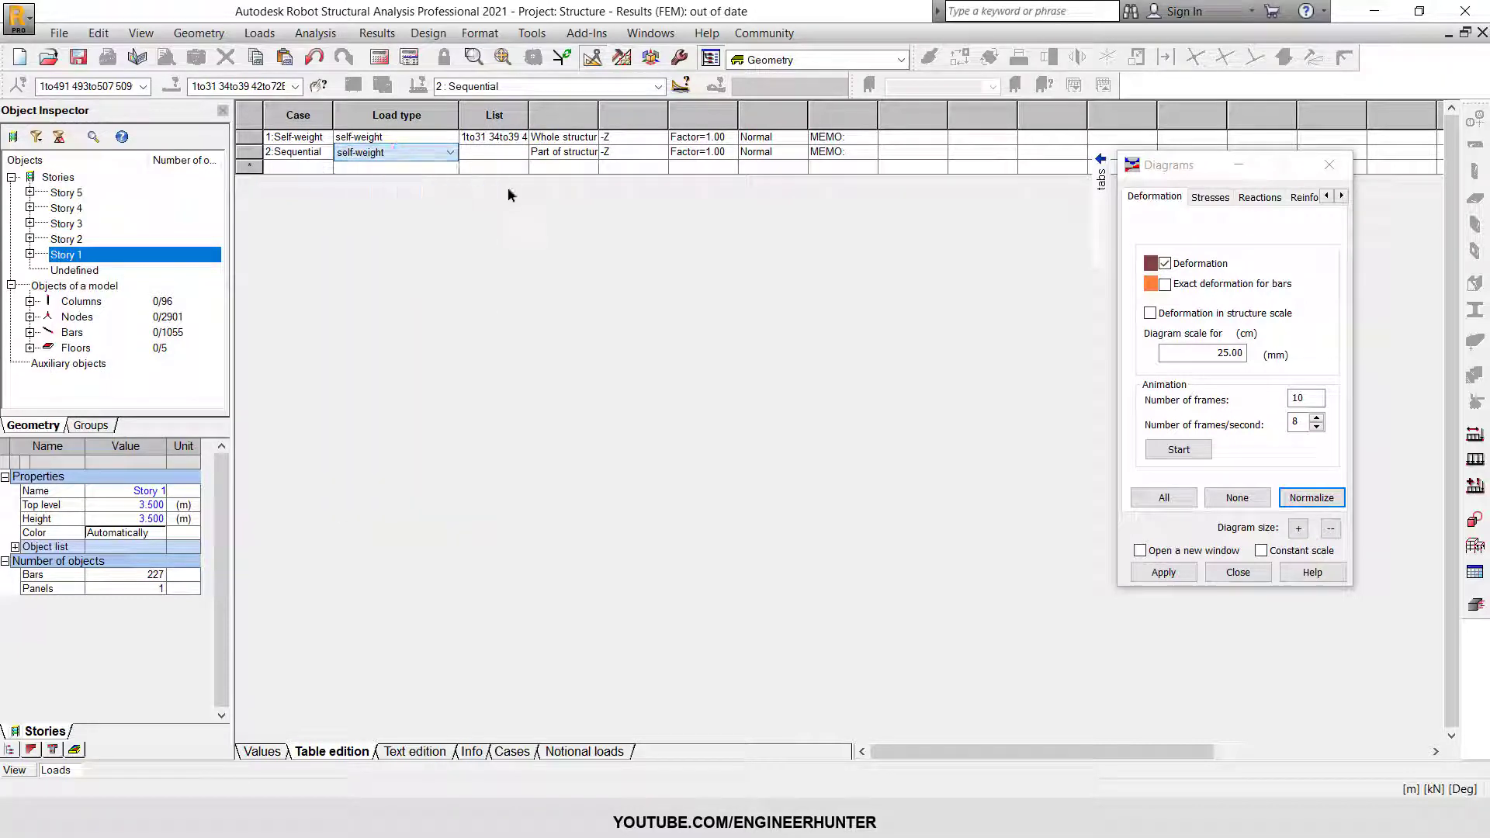
Apply that self-weight to the whole structure in Sequential mode and close the table
left_click(493, 154)
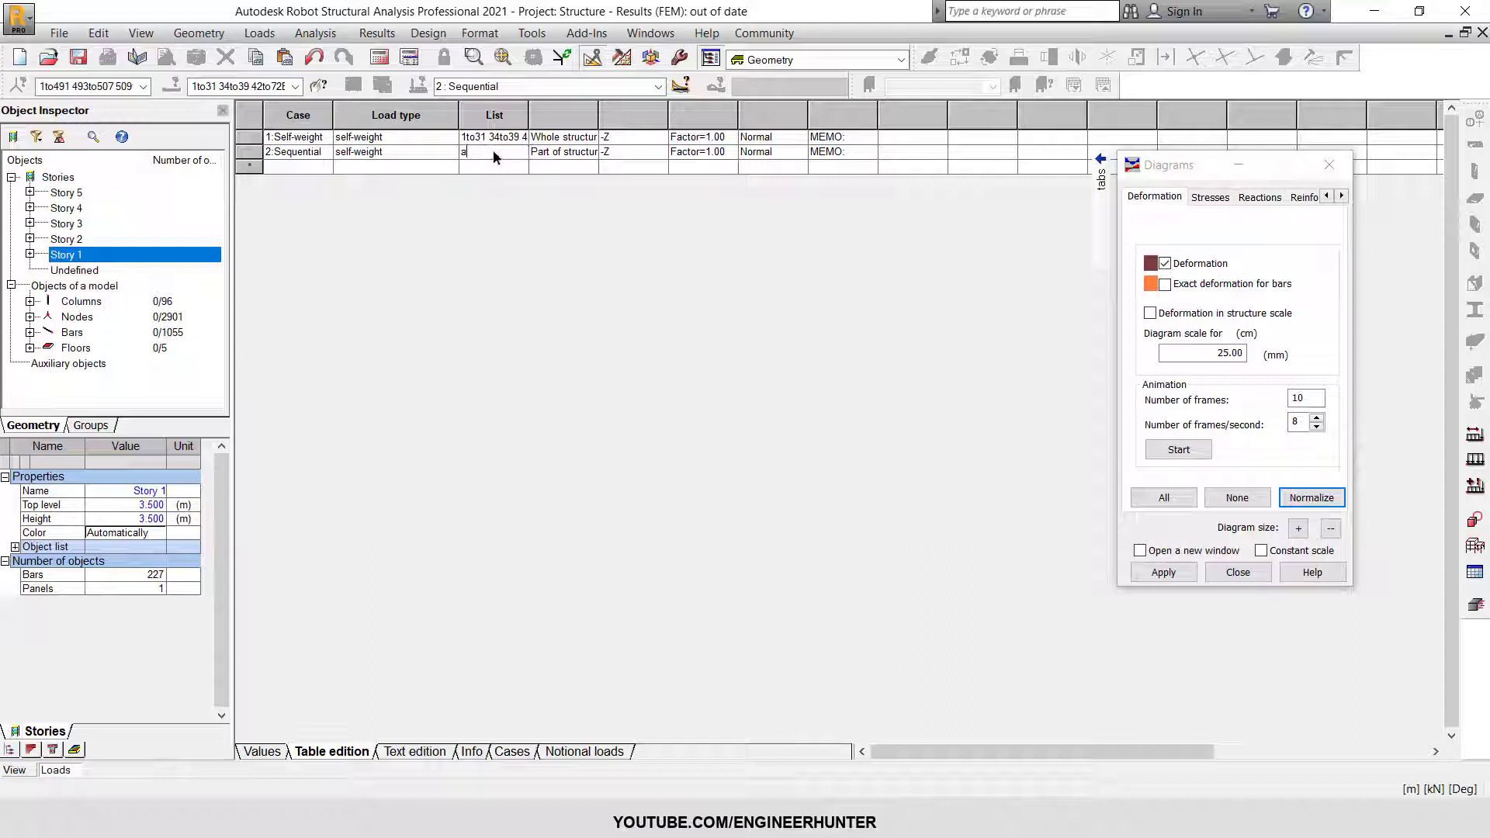
key("Tab")
left_click(591, 153)
left_click(560, 167)
left_click(789, 155)
left_click(799, 153)
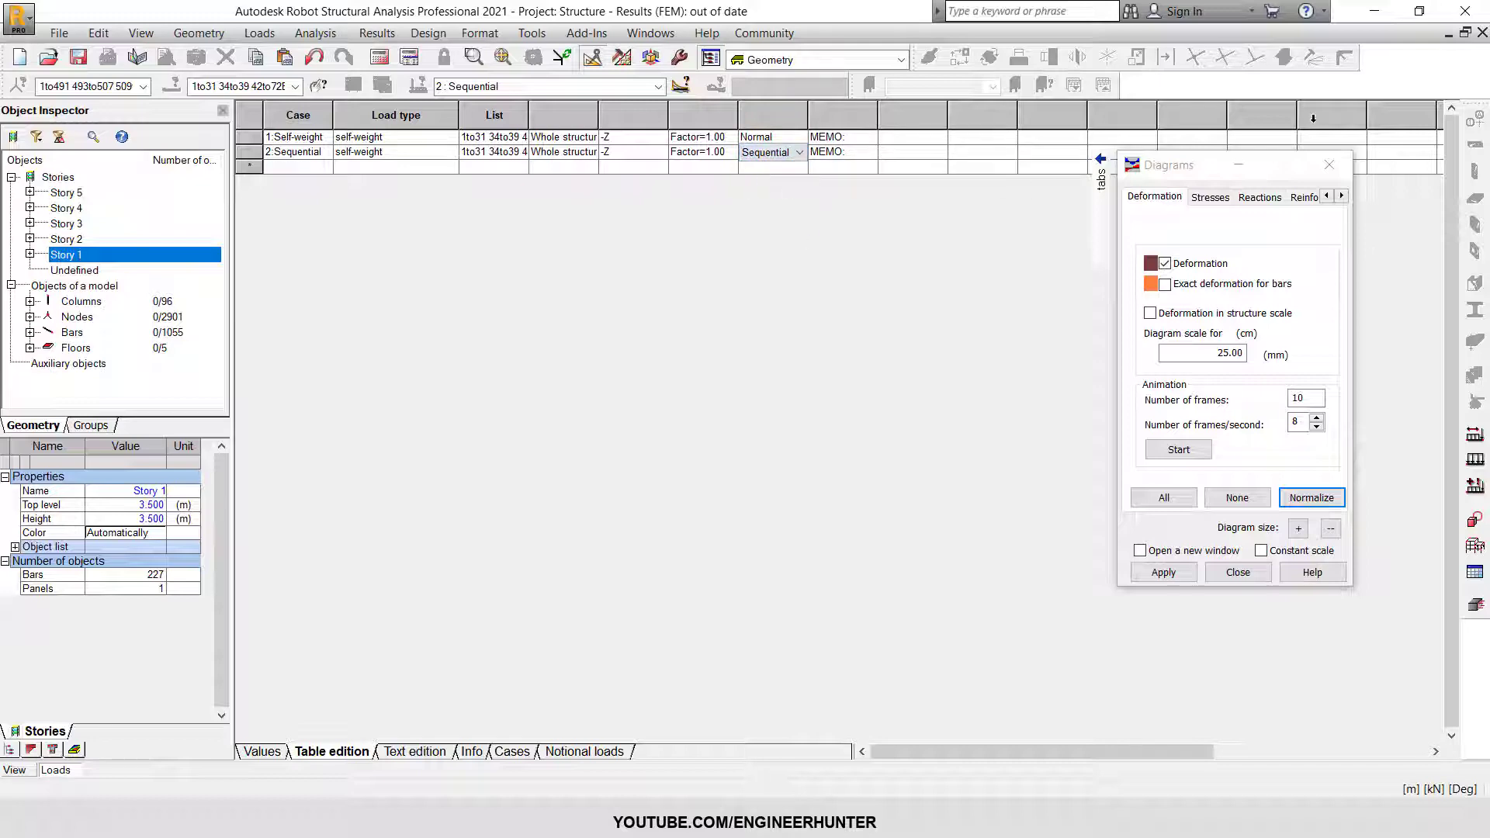
left_click(1482, 33)
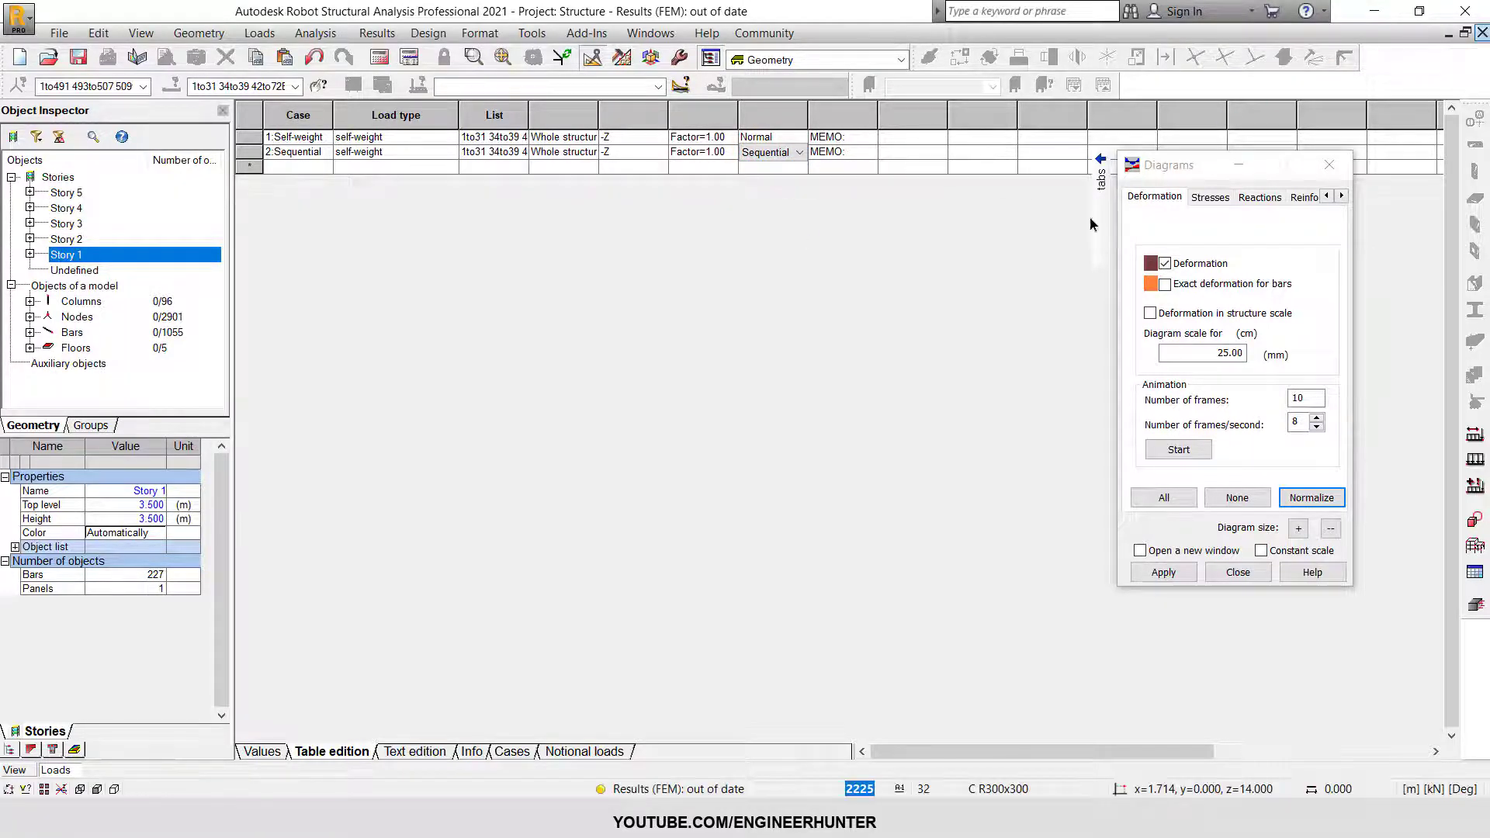
Rerun the calculation and set the deformed model to a centred left-side elevation
scroll(520, 543, "down", 4)
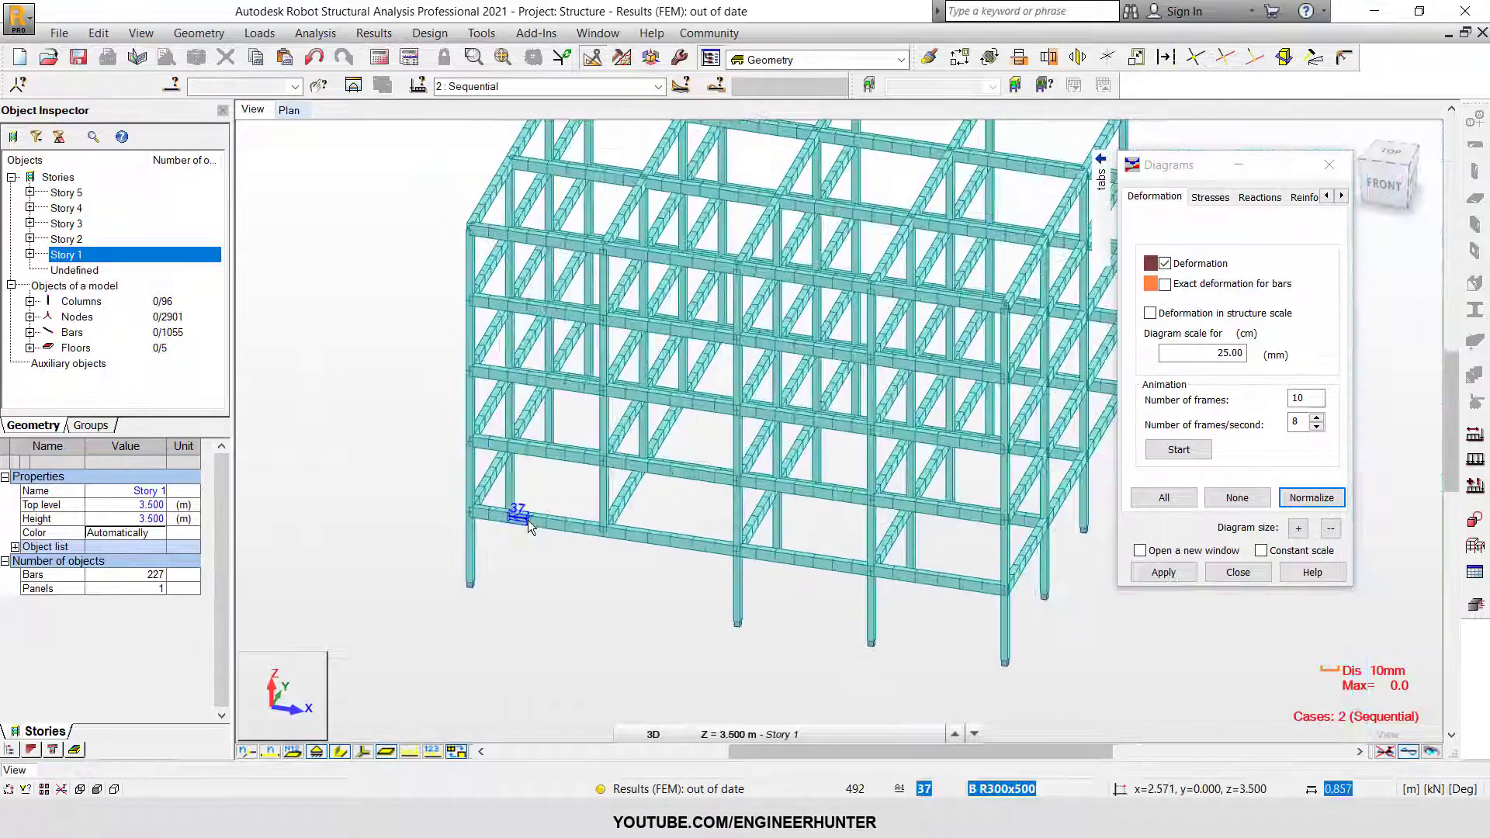
left_click(379, 57)
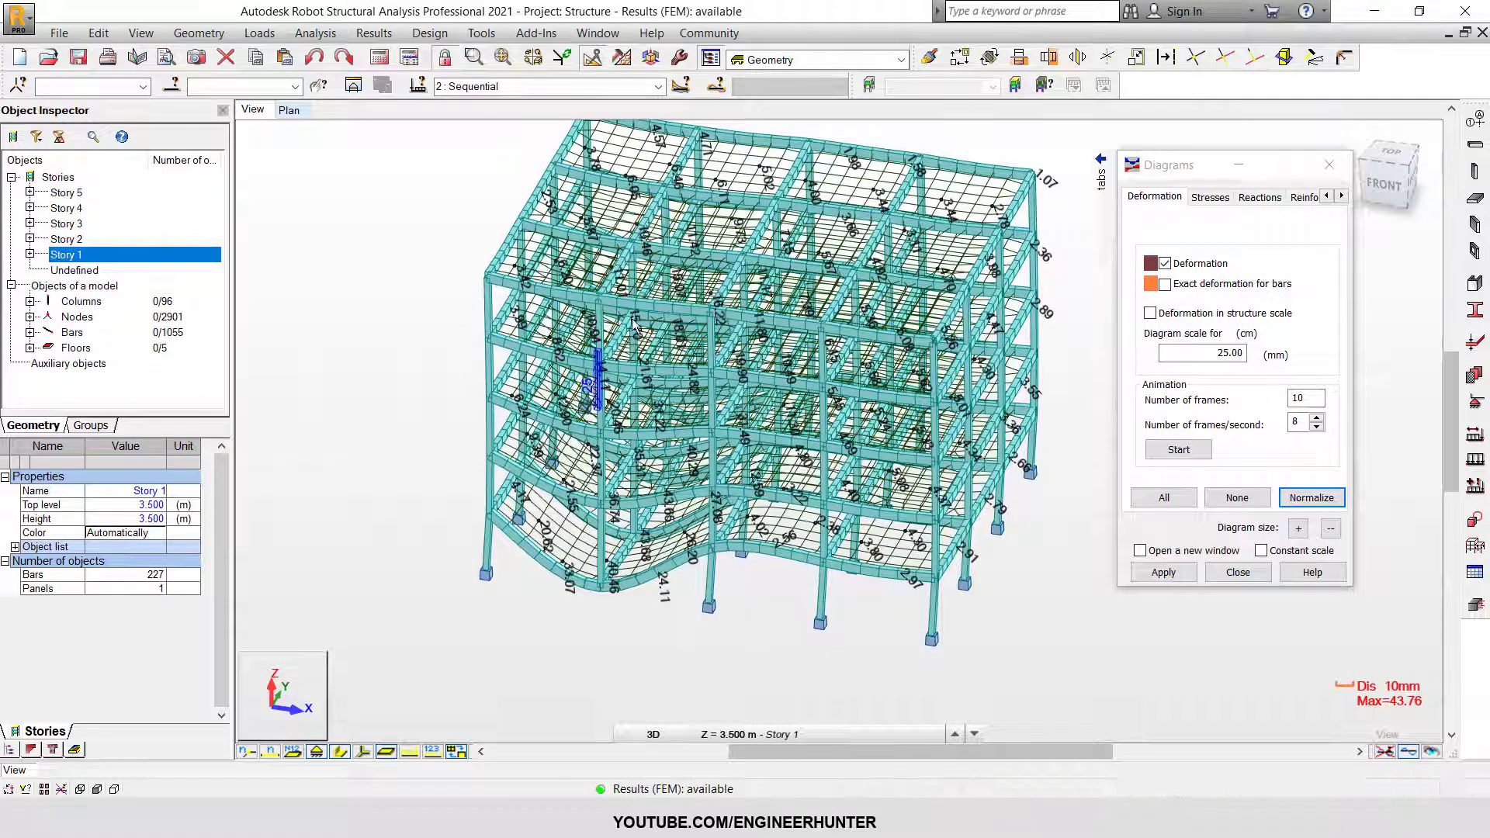
scroll(734, 547, "down", 1)
middle_click_drag(734, 547, 831, 538, "shift")
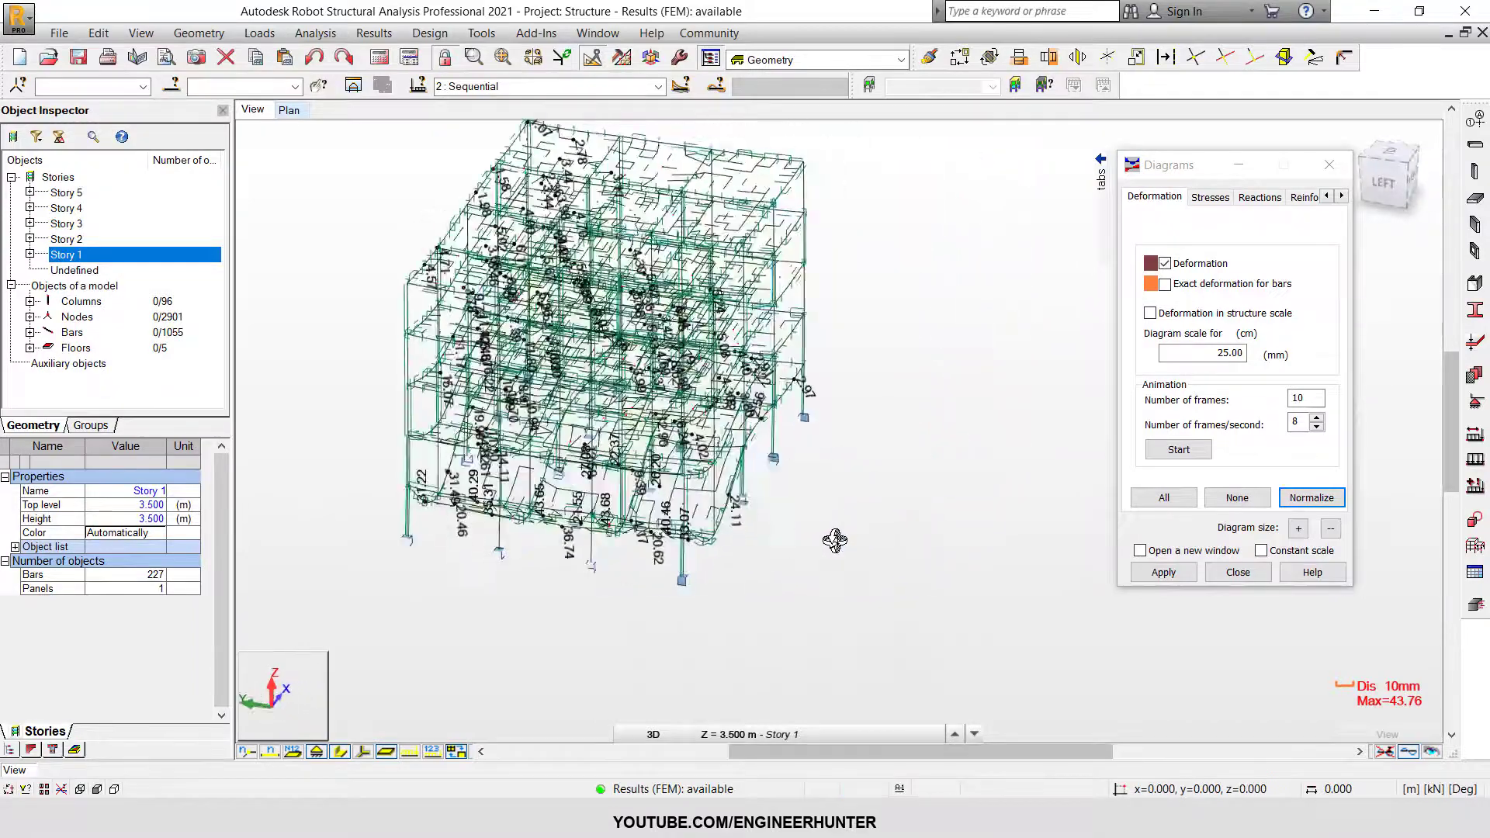
left_click(1394, 188)
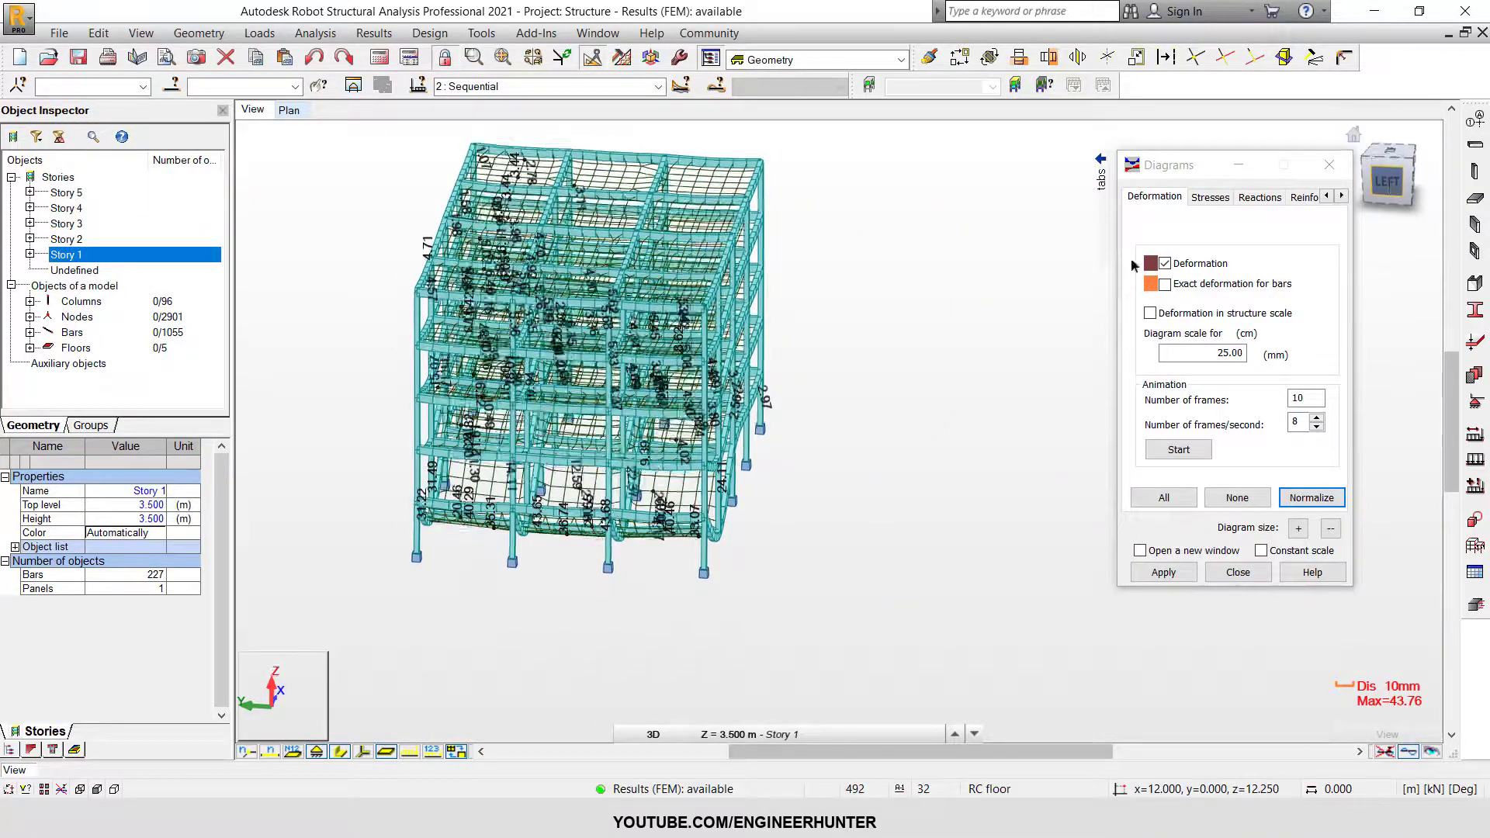
scroll(806, 250, "up", 3)
middle_click_drag(806, 250, 874, 285)
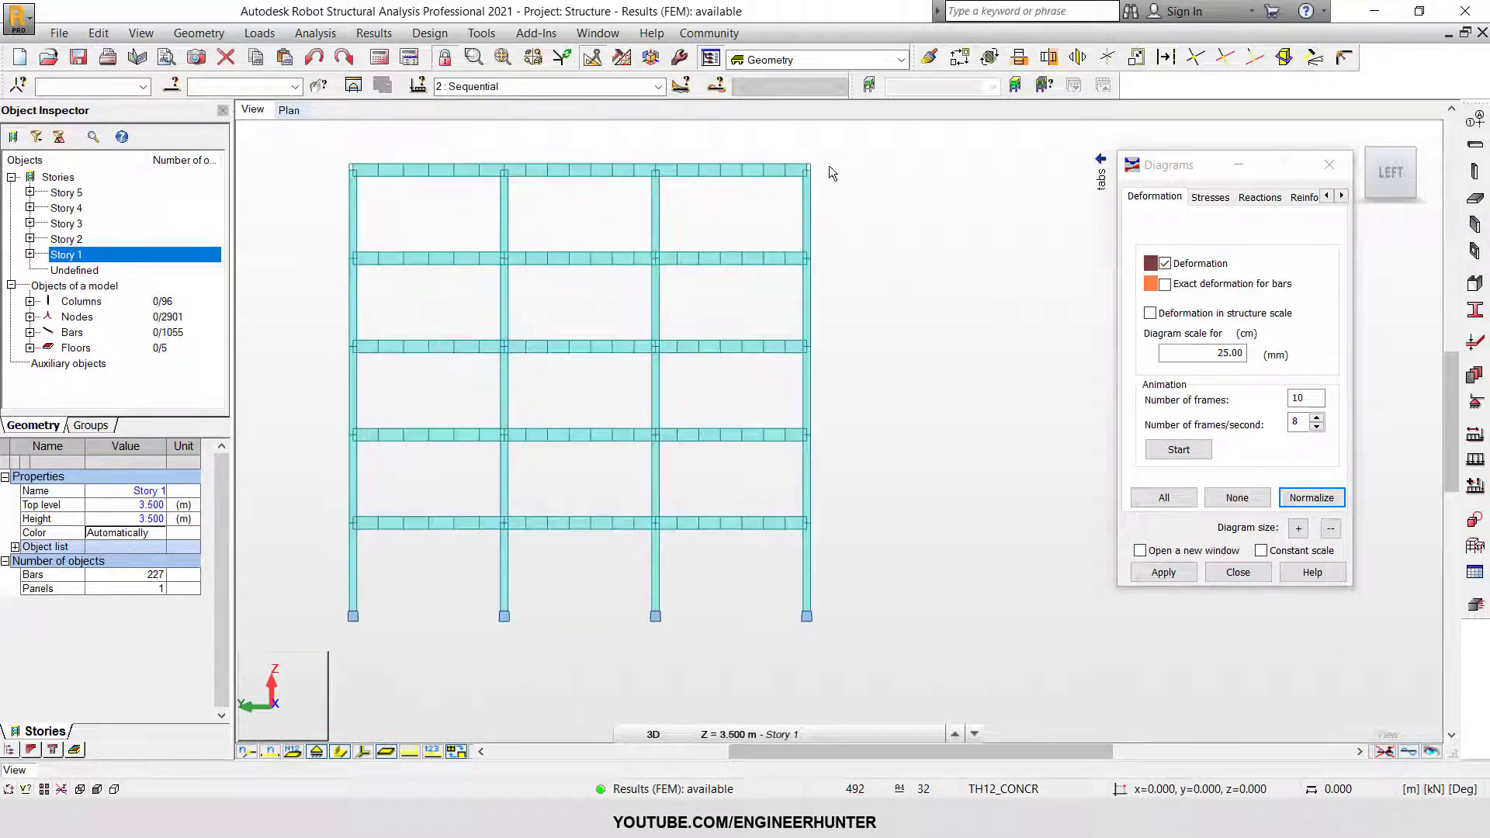
Window-select the outer frame line, show only it, view it from the front, and deselect
left_click_drag(796, 151, 876, 451)
left_click_drag(877, 535, 883, 649)
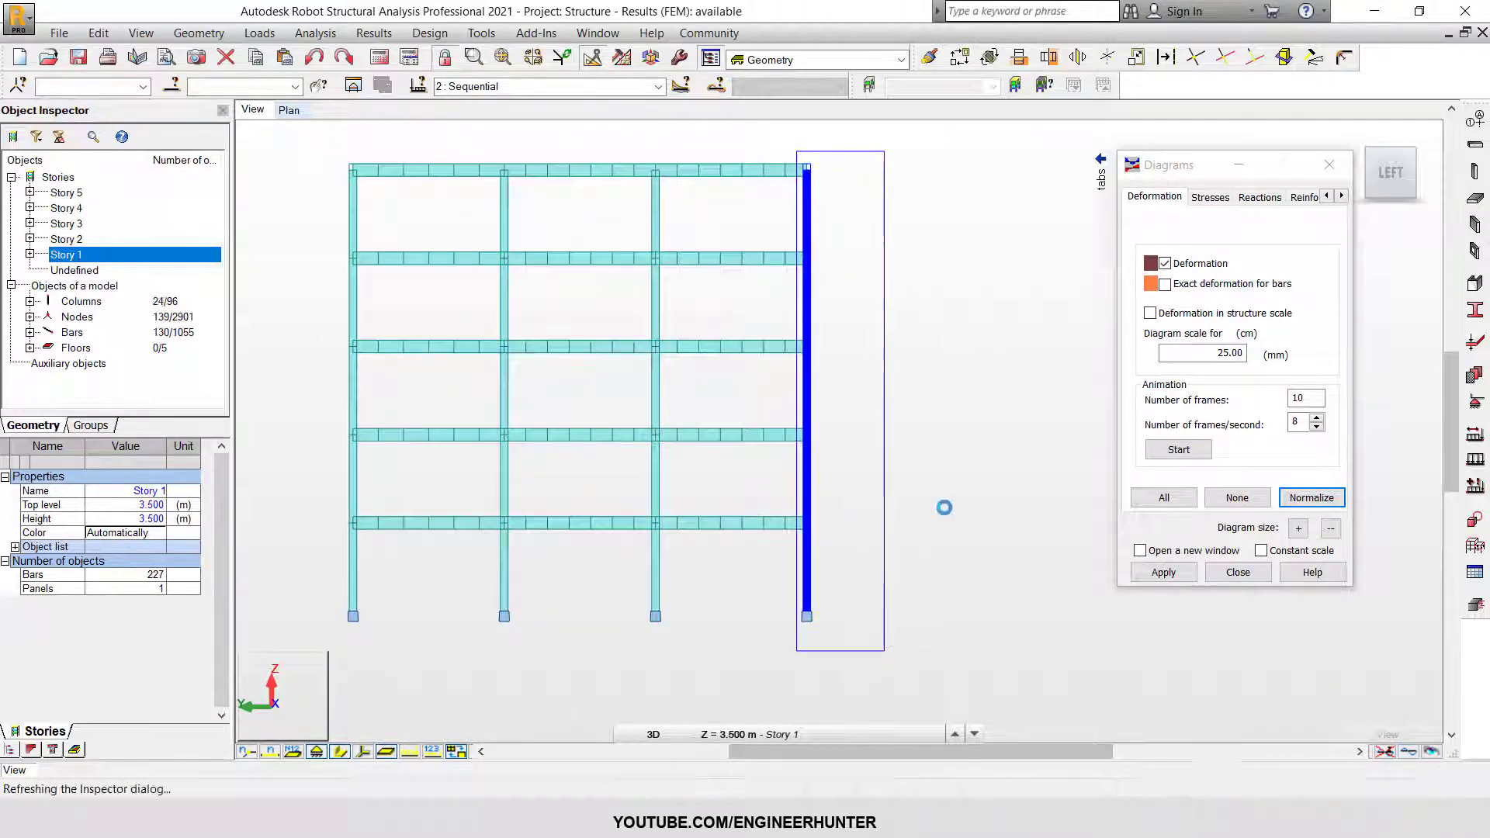
left_click(354, 85)
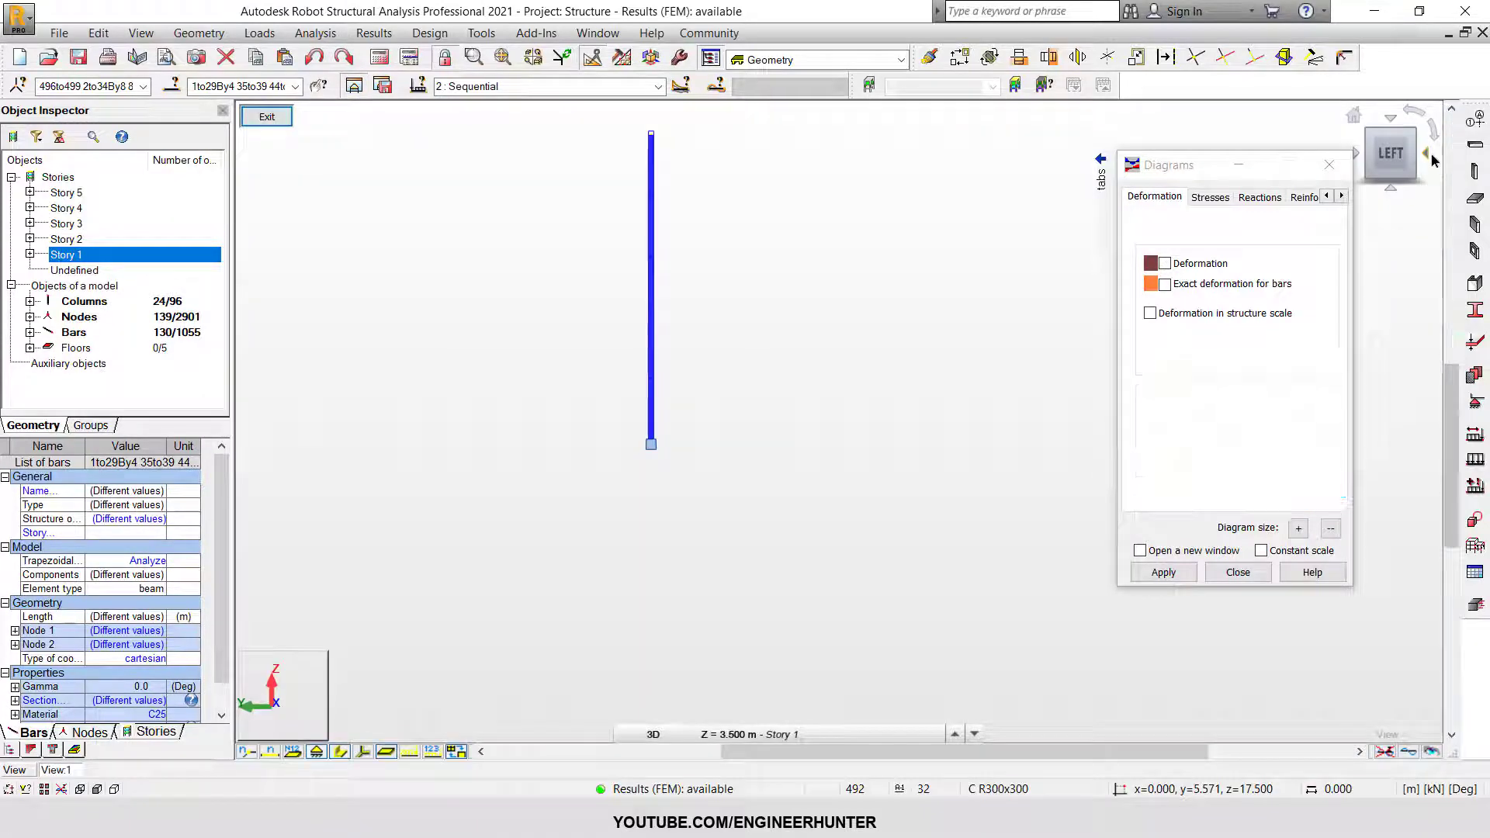
left_click(1428, 155)
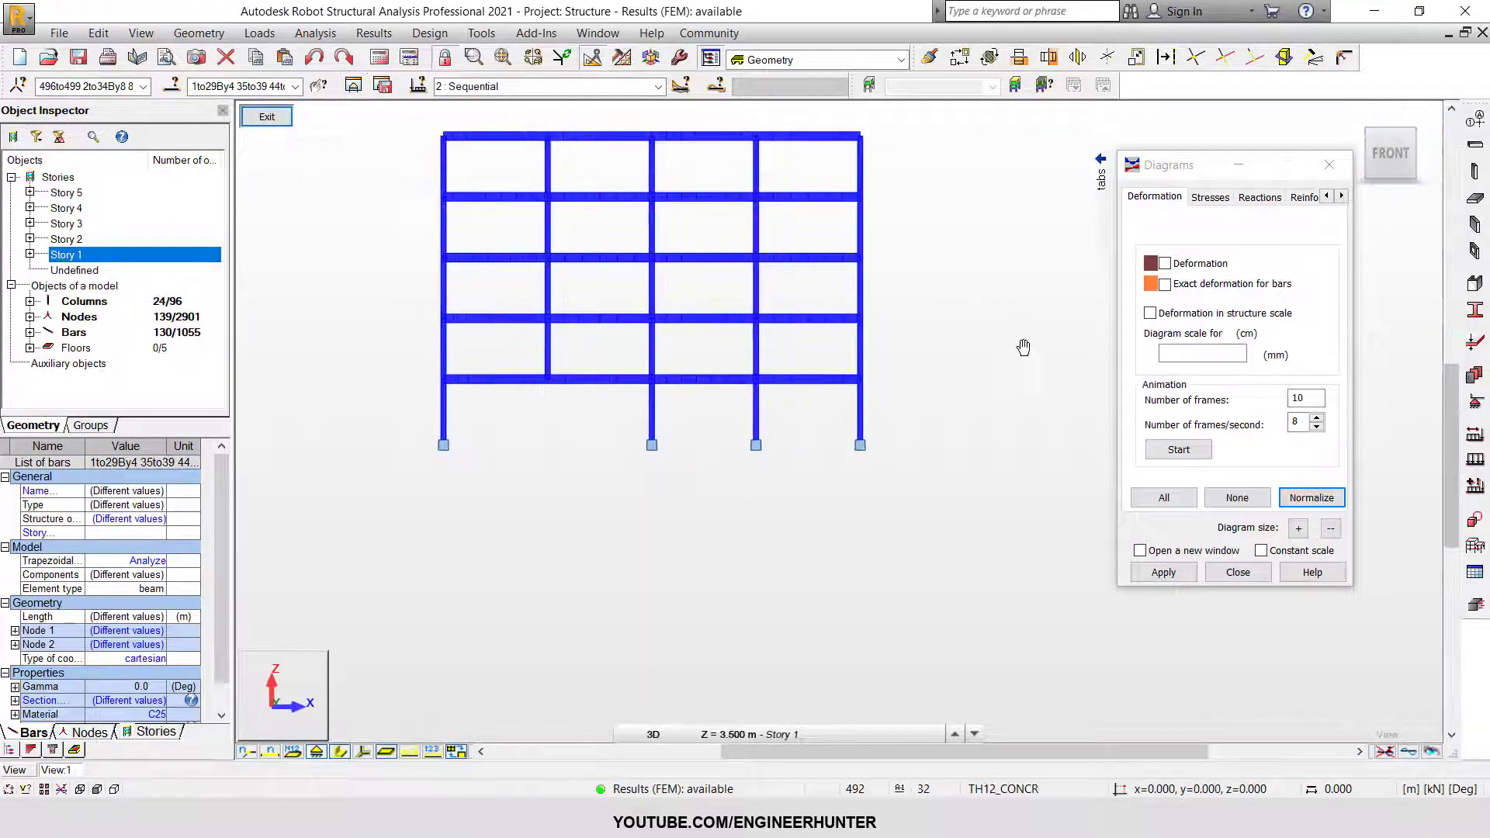
left_click(778, 200)
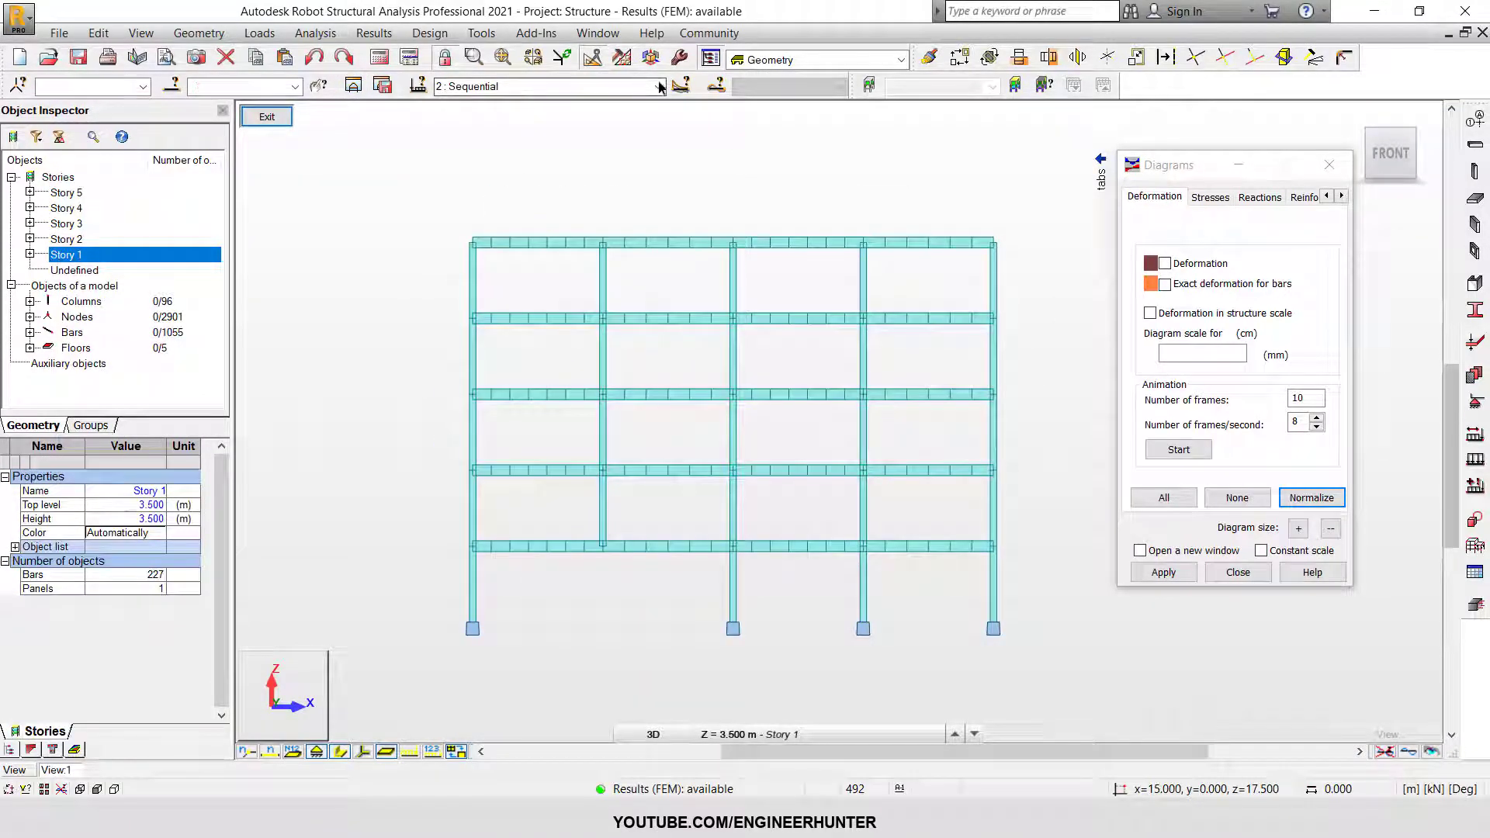
Show the normalized deformation diagram of the frame for case 1: Self-weight as the deformed shape
left_click(544, 86)
left_click(481, 97)
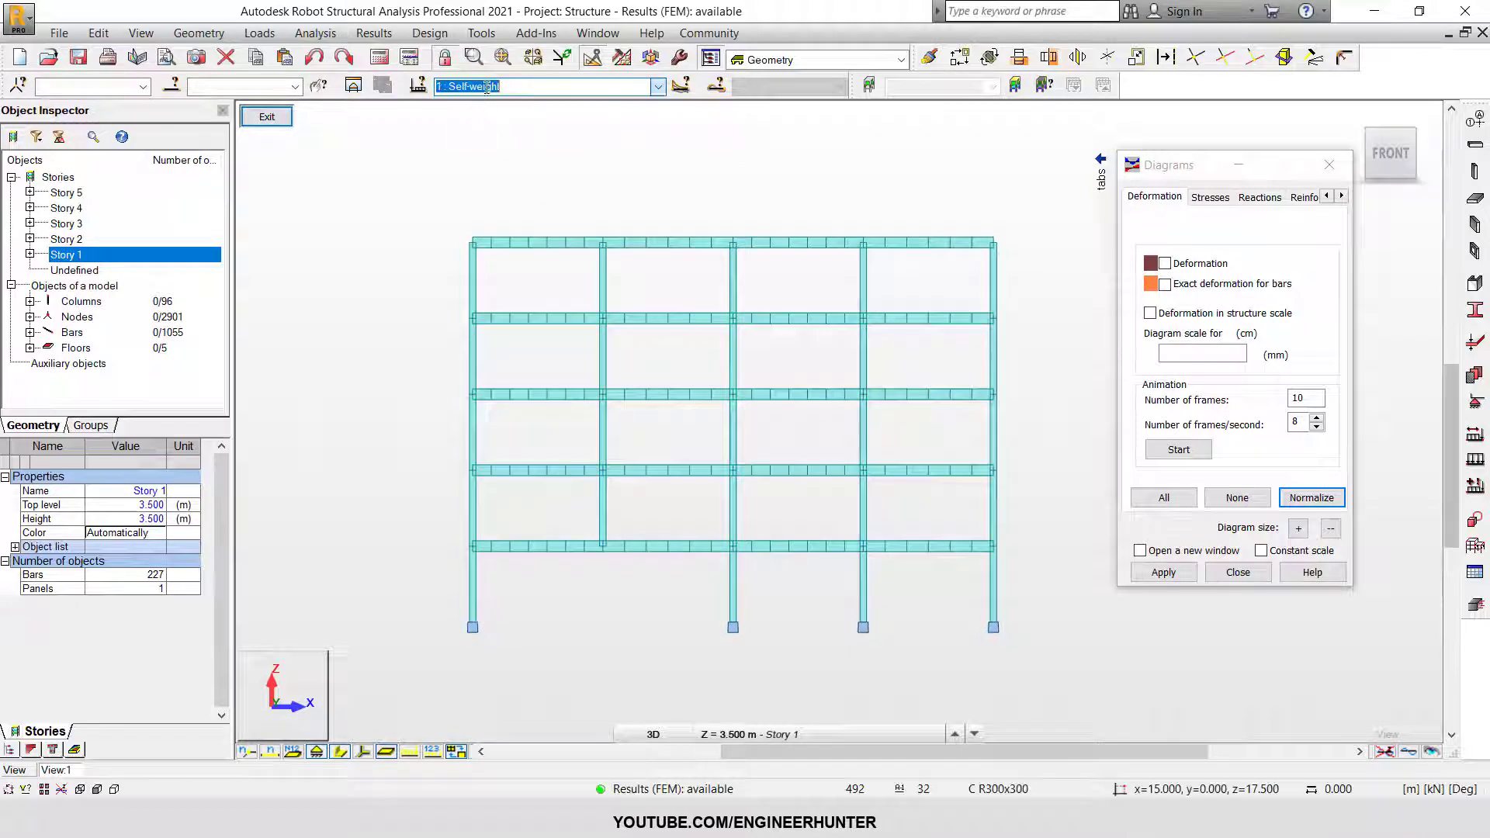
left_click(1198, 264)
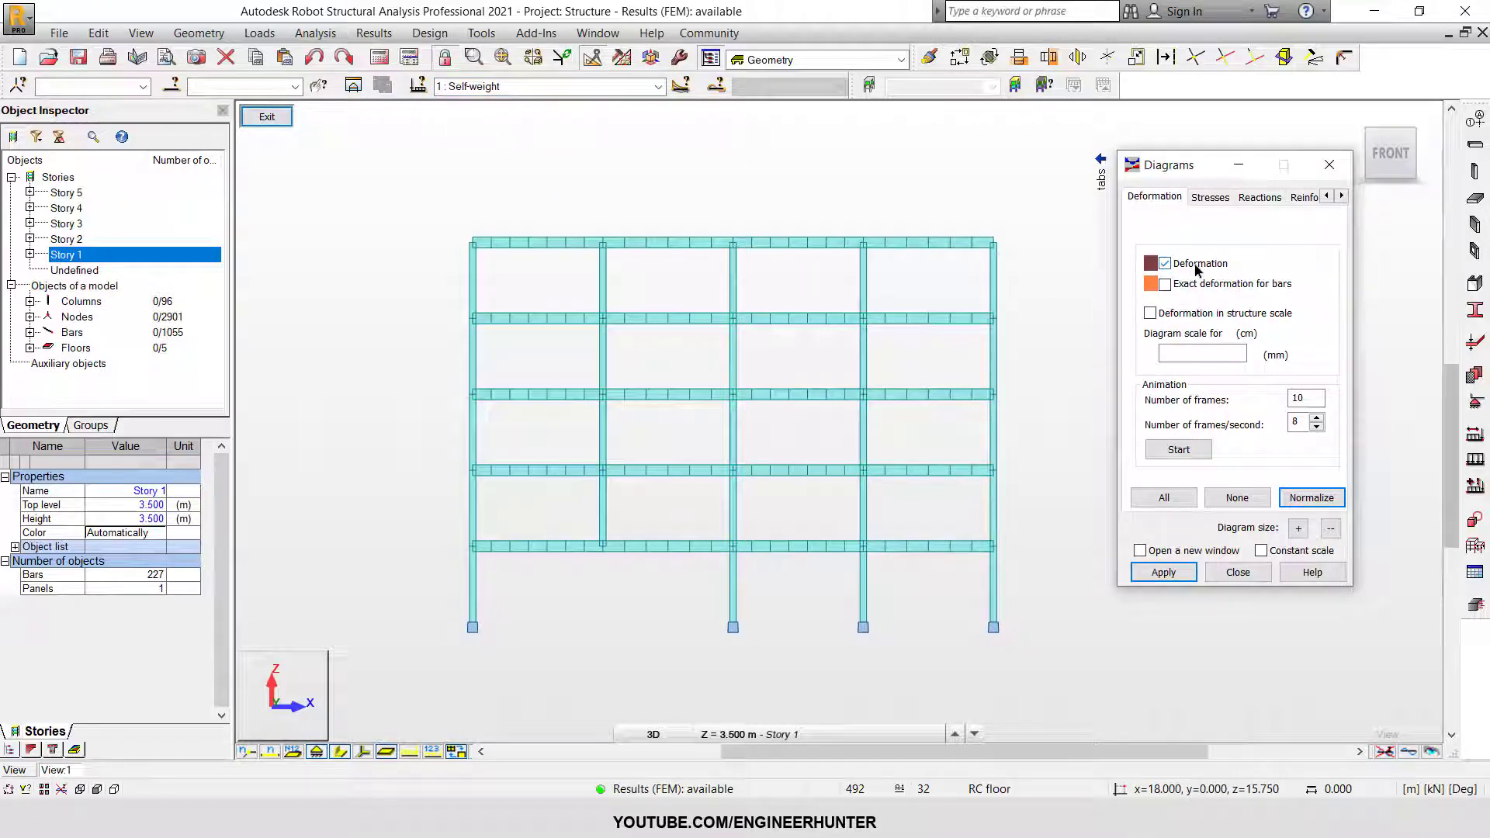
left_click(1291, 497)
scroll(610, 609, "up", 1)
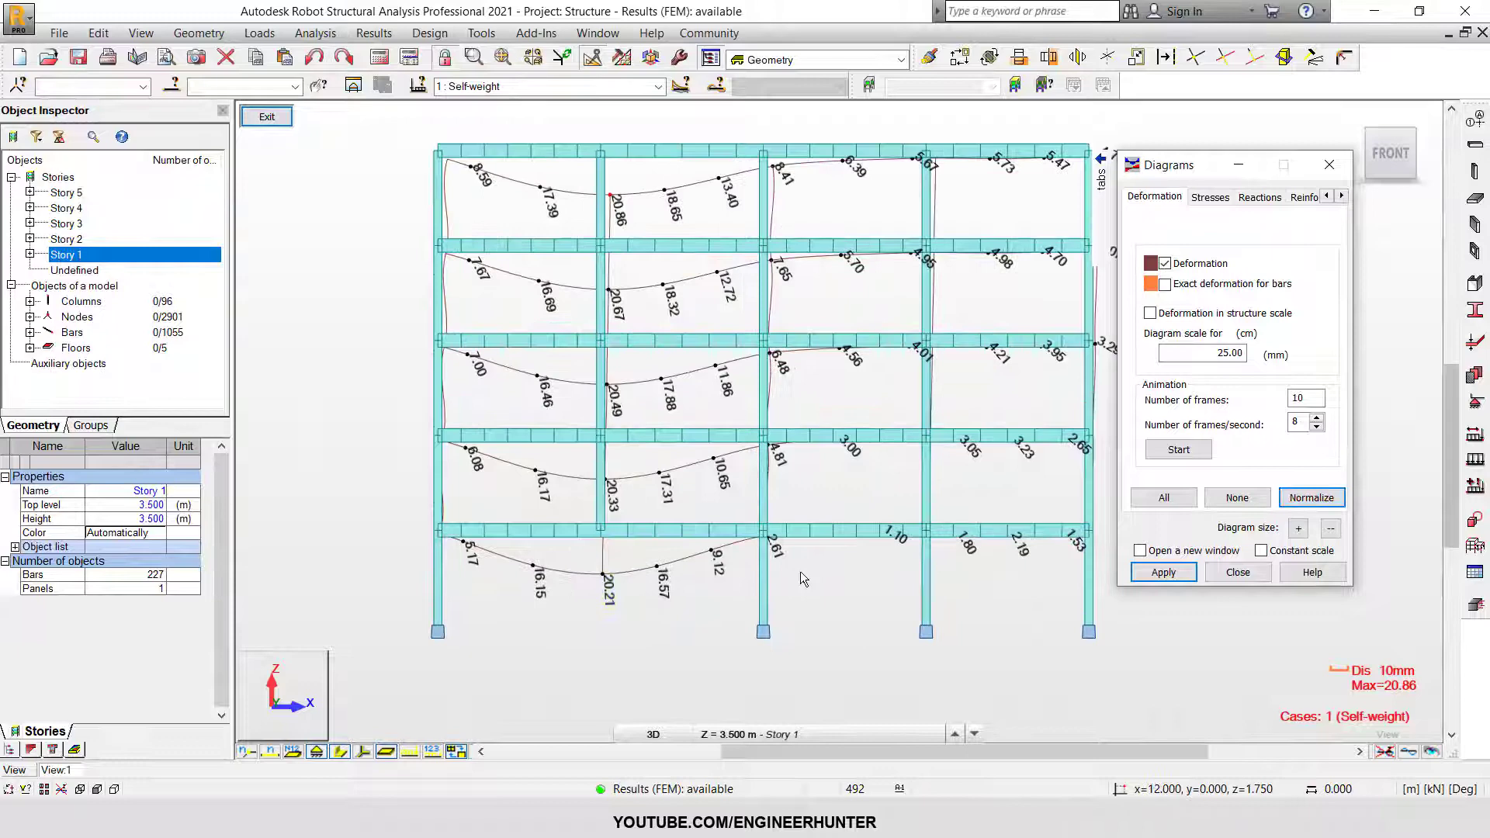
scroll(620, 574, "up", 1)
scroll(588, 566, "up", 2)
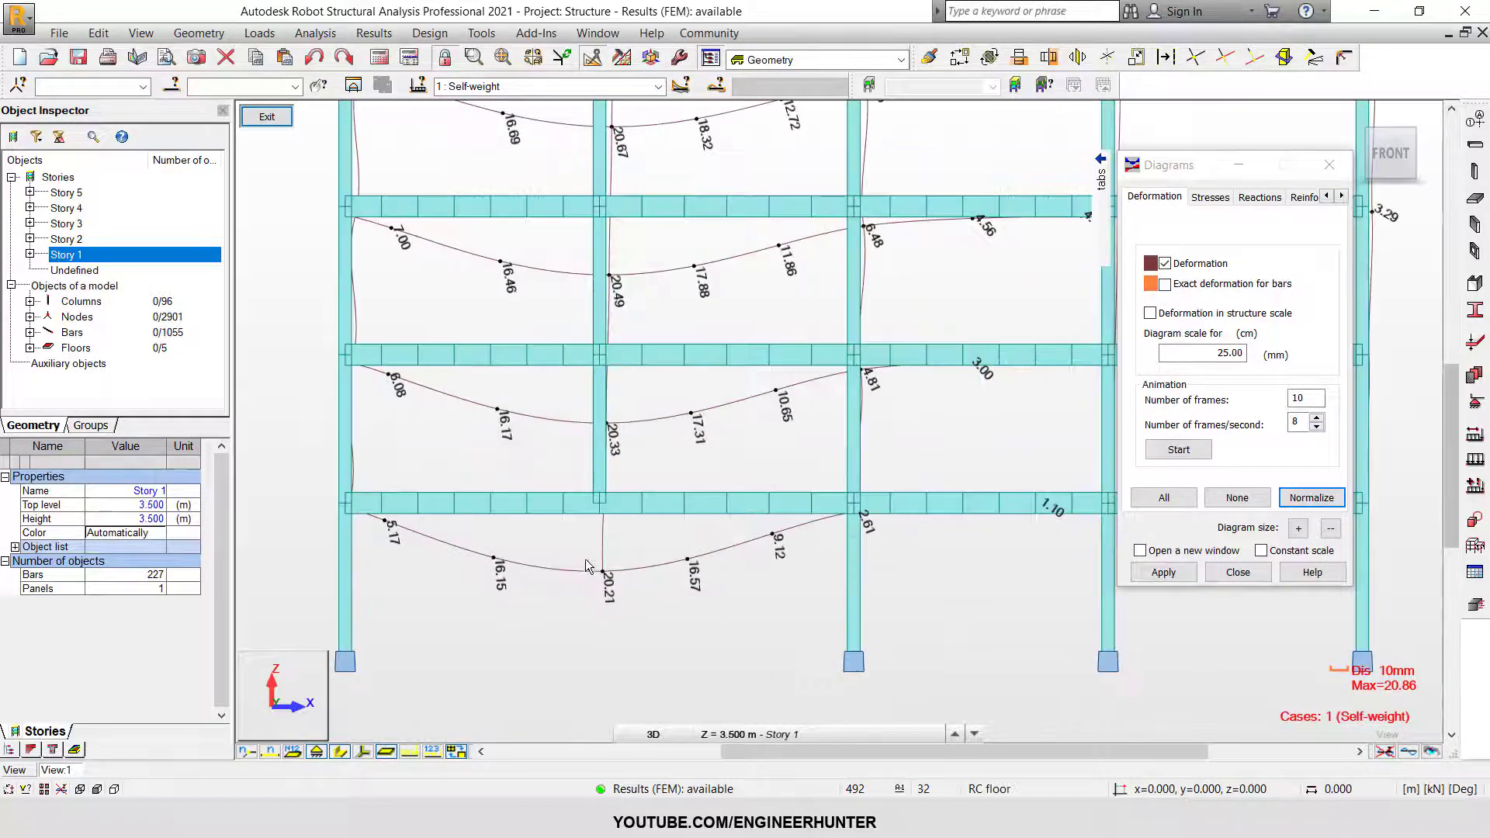
scroll(613, 595, "down", 1)
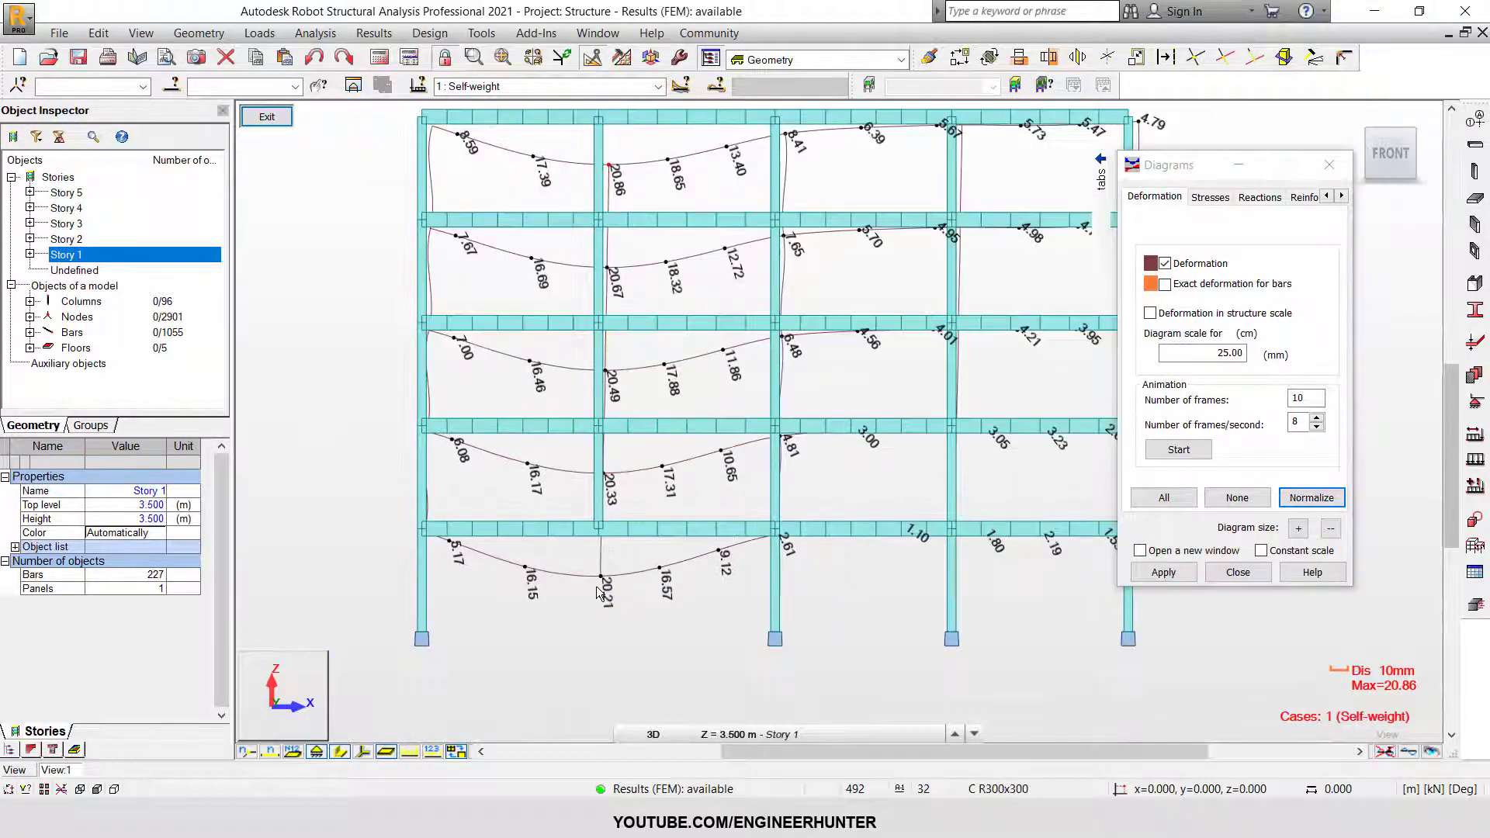
left_click(1410, 753)
scroll(700, 603, "down", 2)
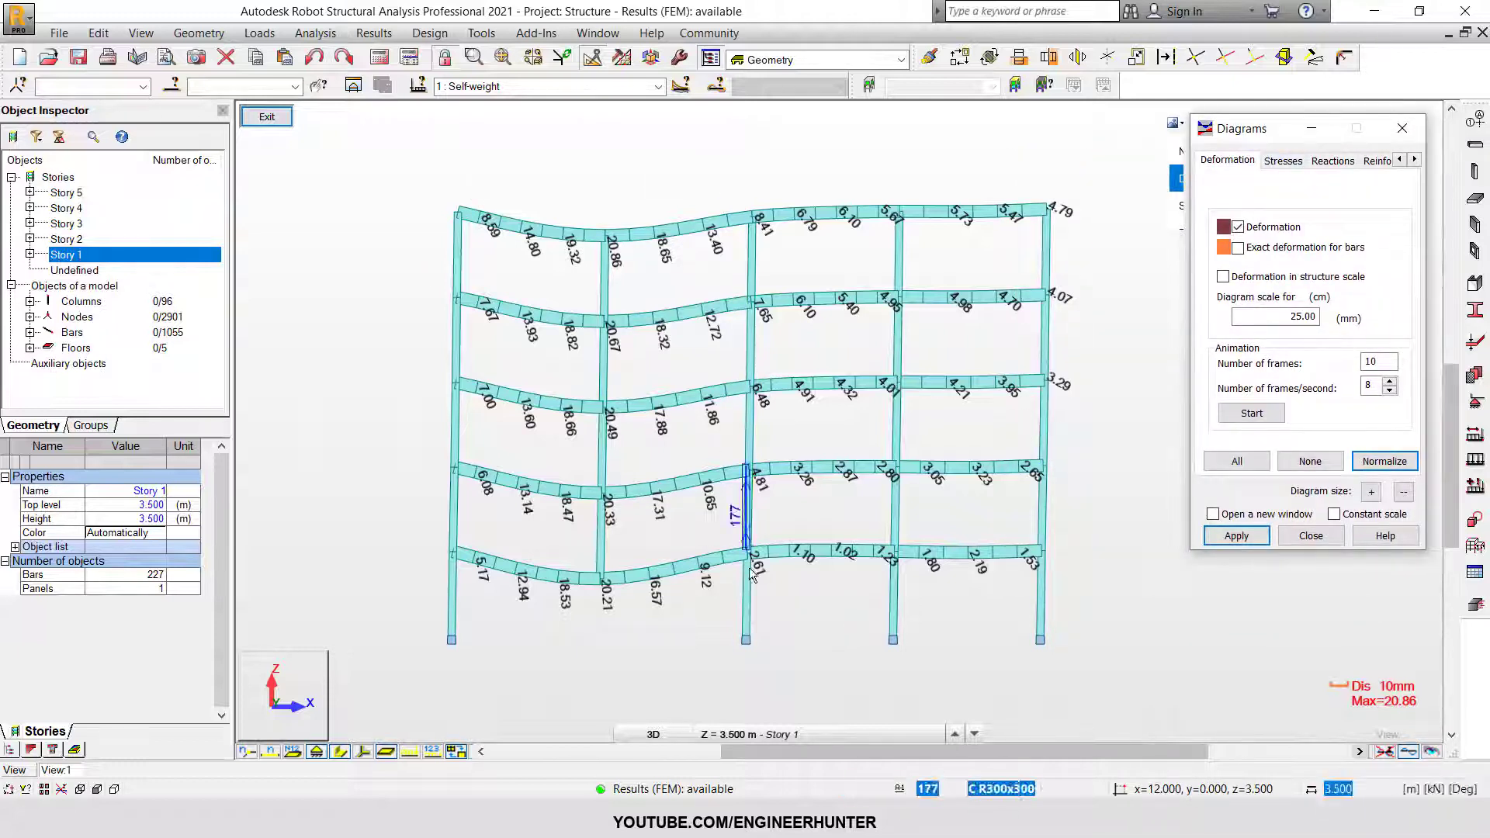
Select and clear the two left bays, then switch the diagram to 2: Sequential
left_click_drag(432, 184, 760, 599)
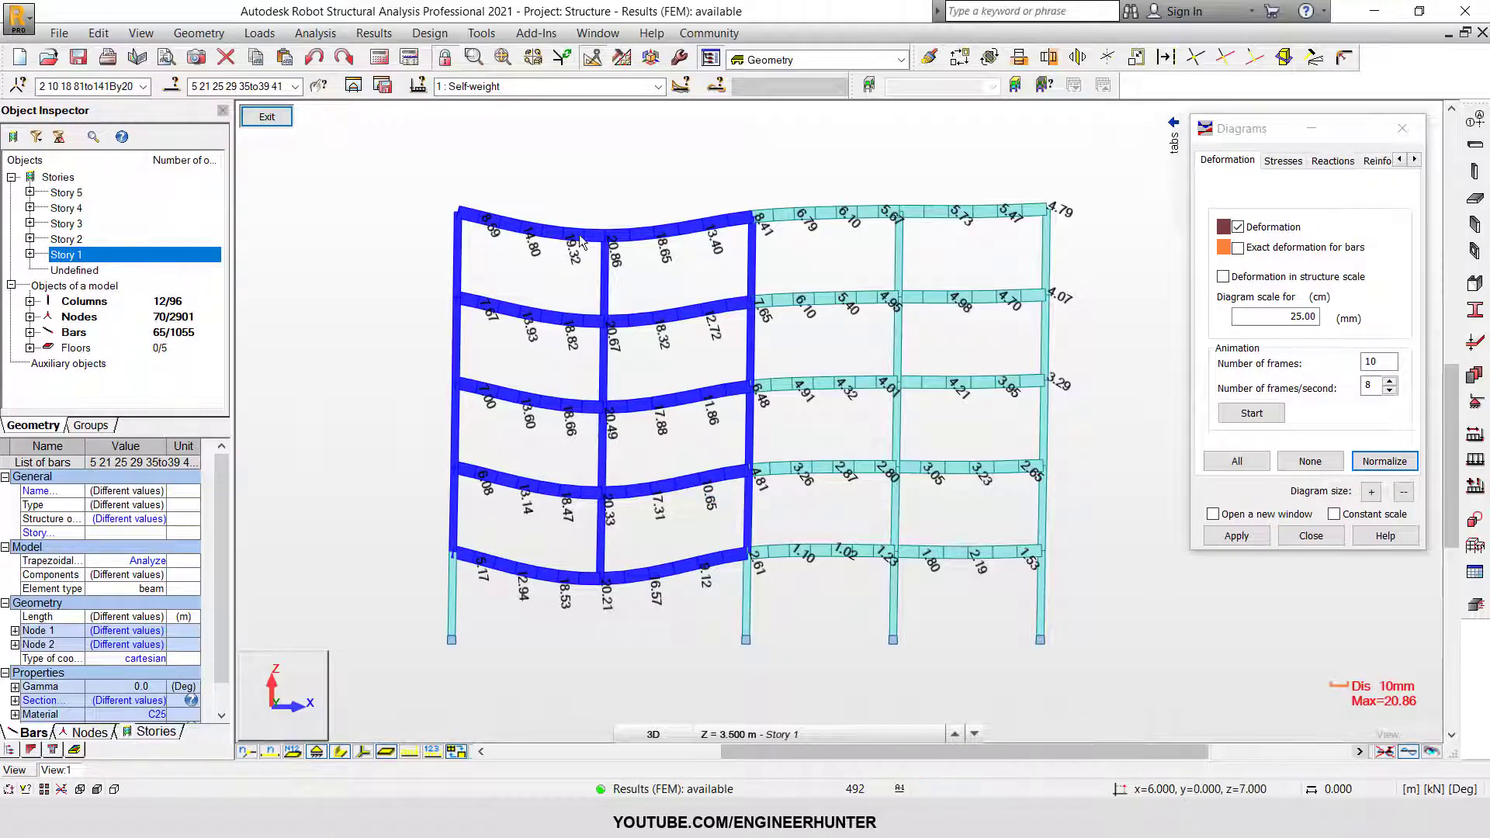
left_click(589, 190)
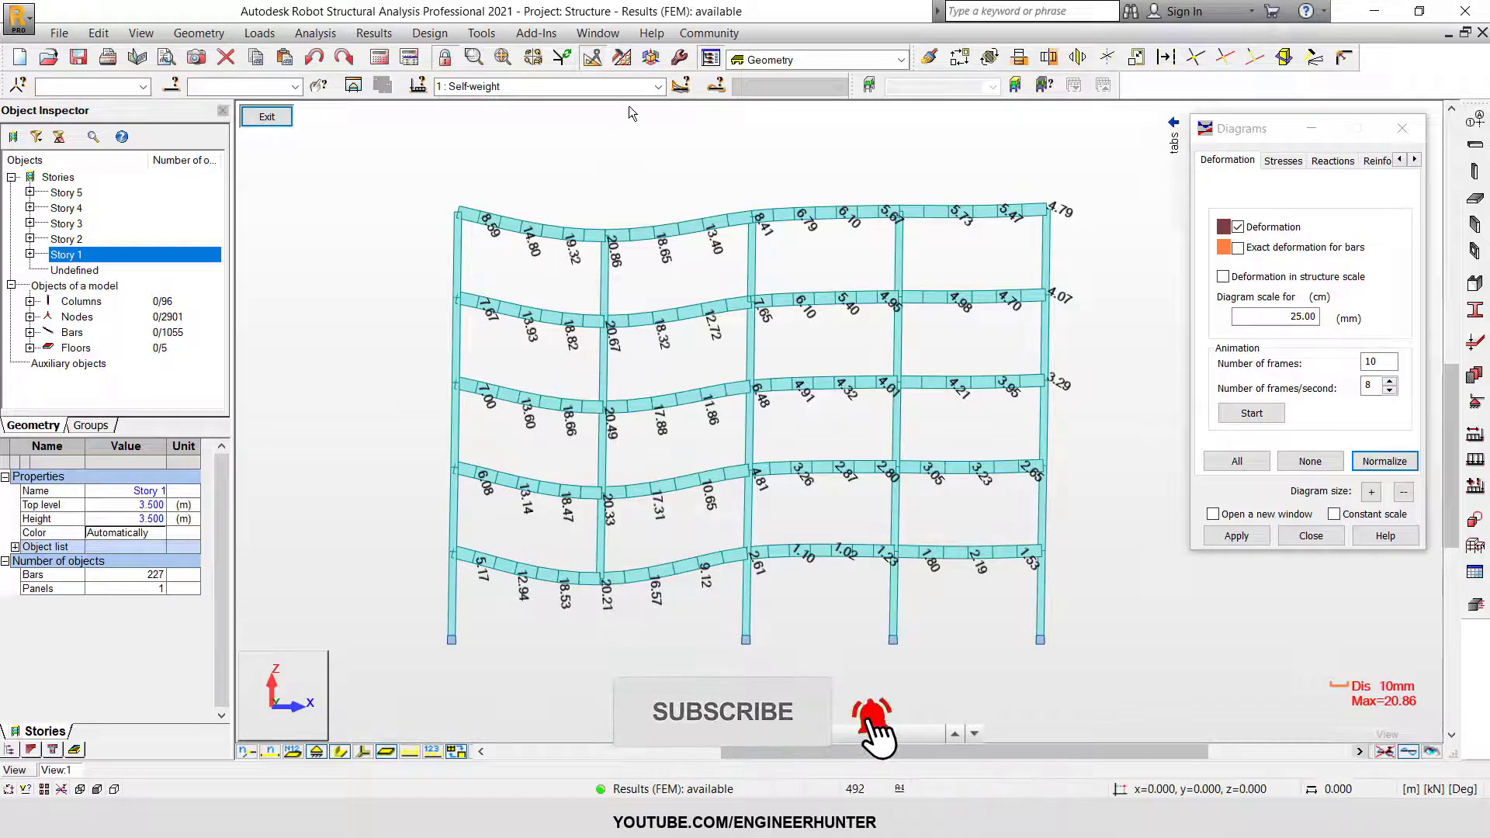
left_click(659, 86)
left_click(515, 116)
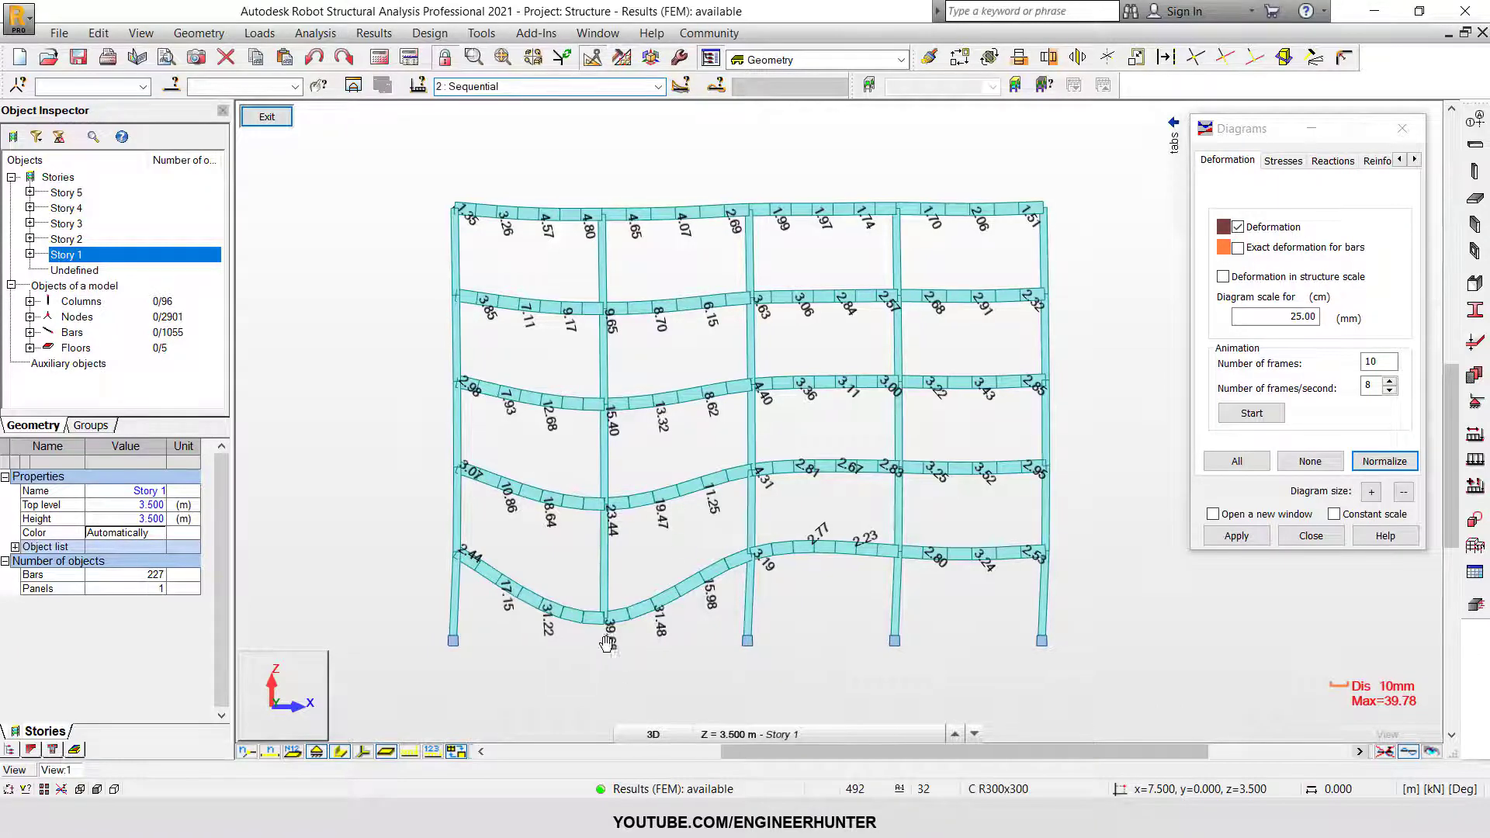
Pan the view, select and deselect the sagging bottom transfer beam, and zoom in and out
middle_click_drag(579, 644, 604, 626)
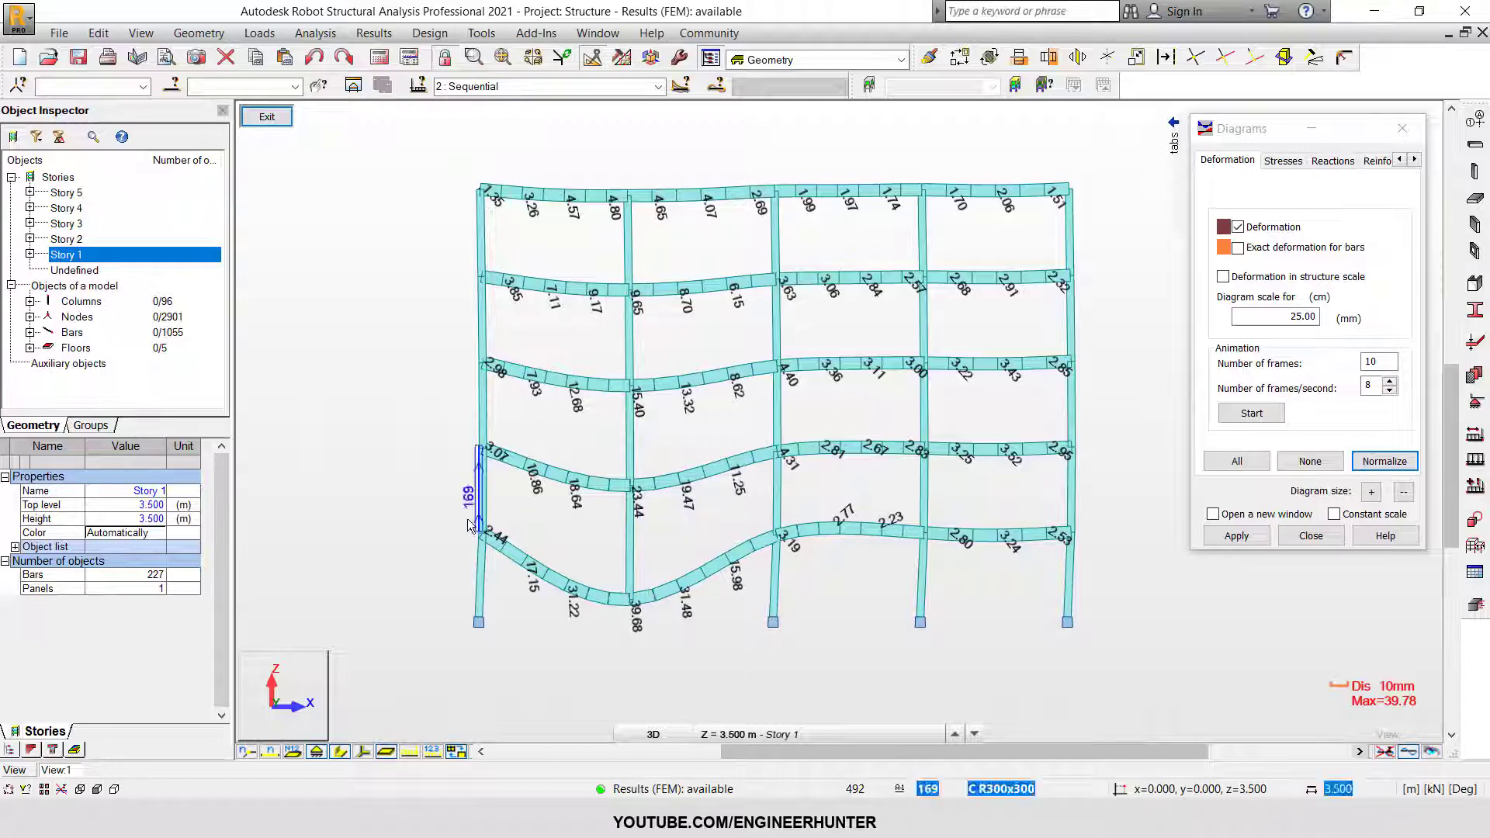
left_click_drag(462, 518, 788, 615)
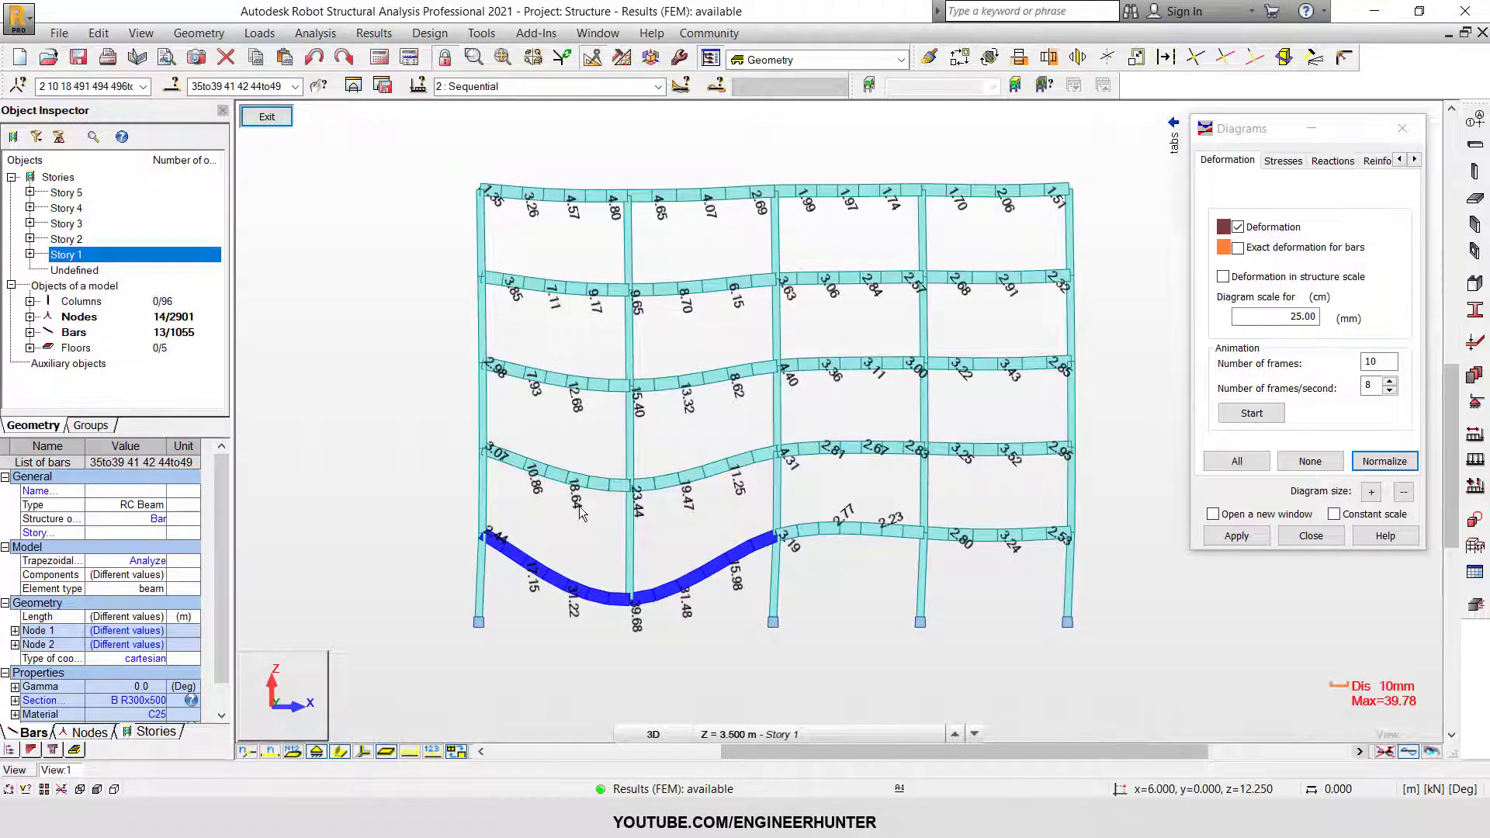
left_click(688, 548)
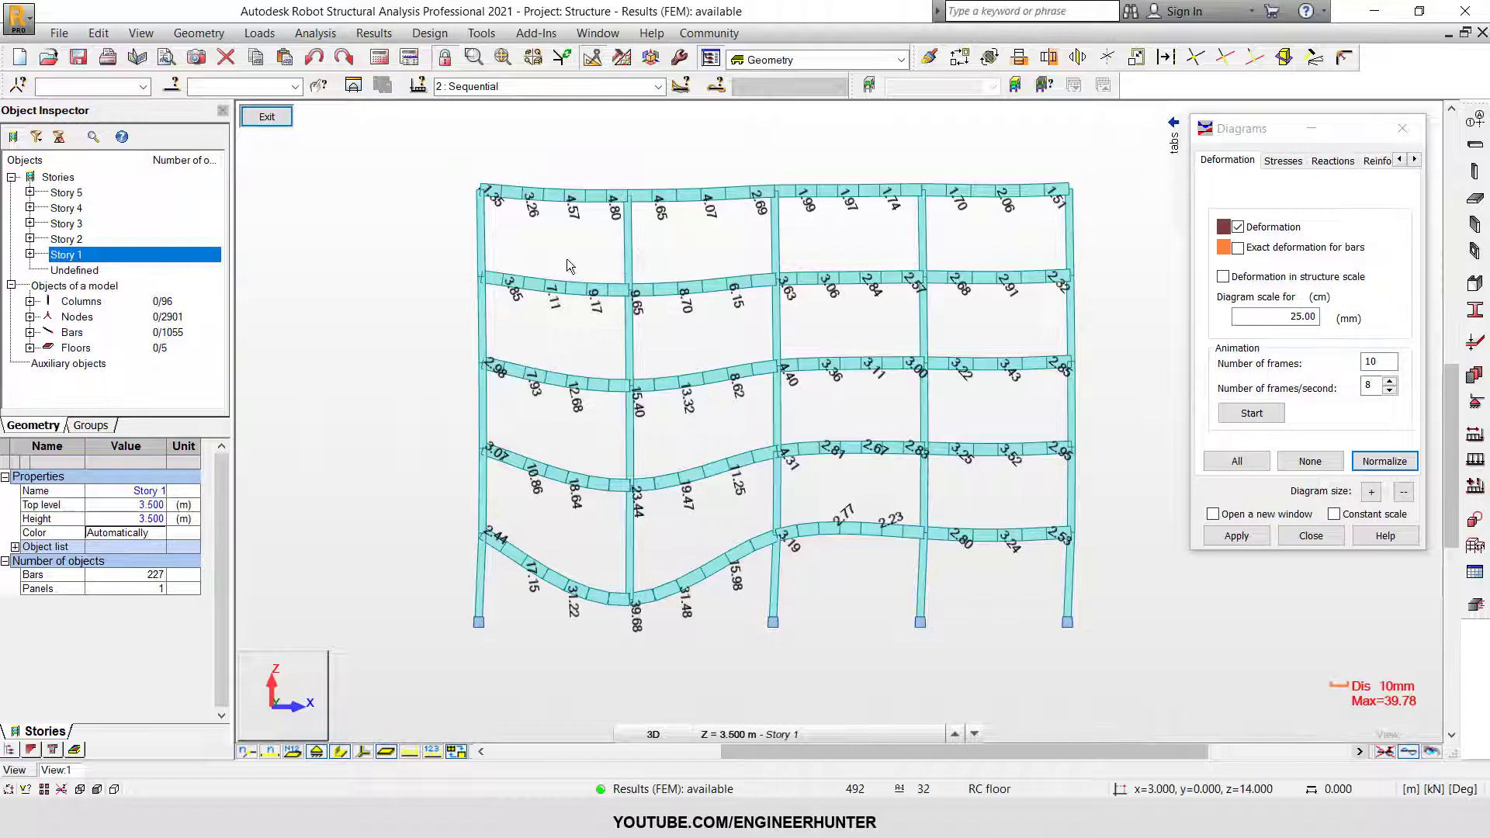
scroll(652, 632, "up", 1)
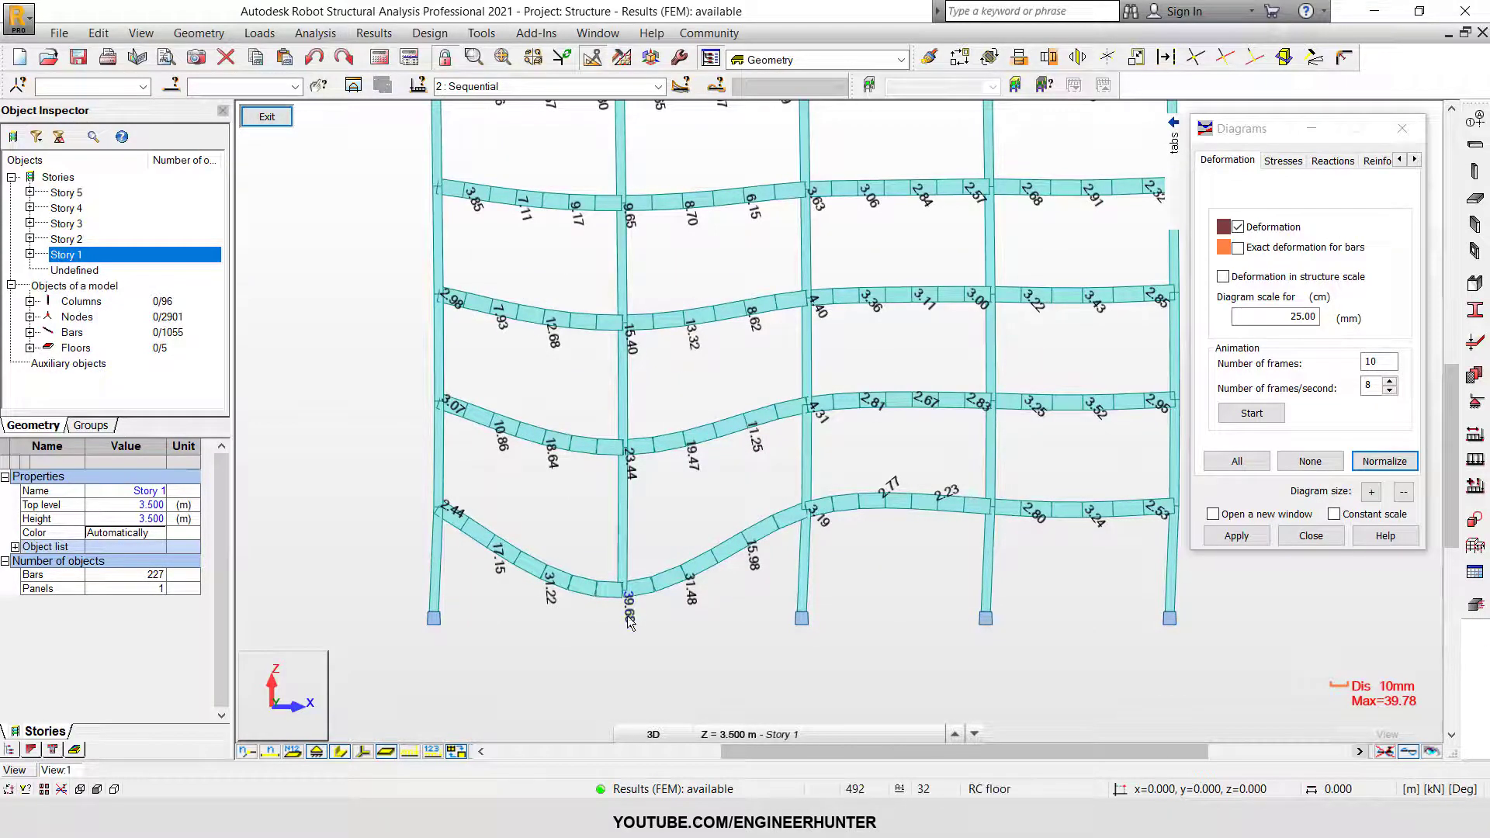
scroll(634, 625, "down", 1)
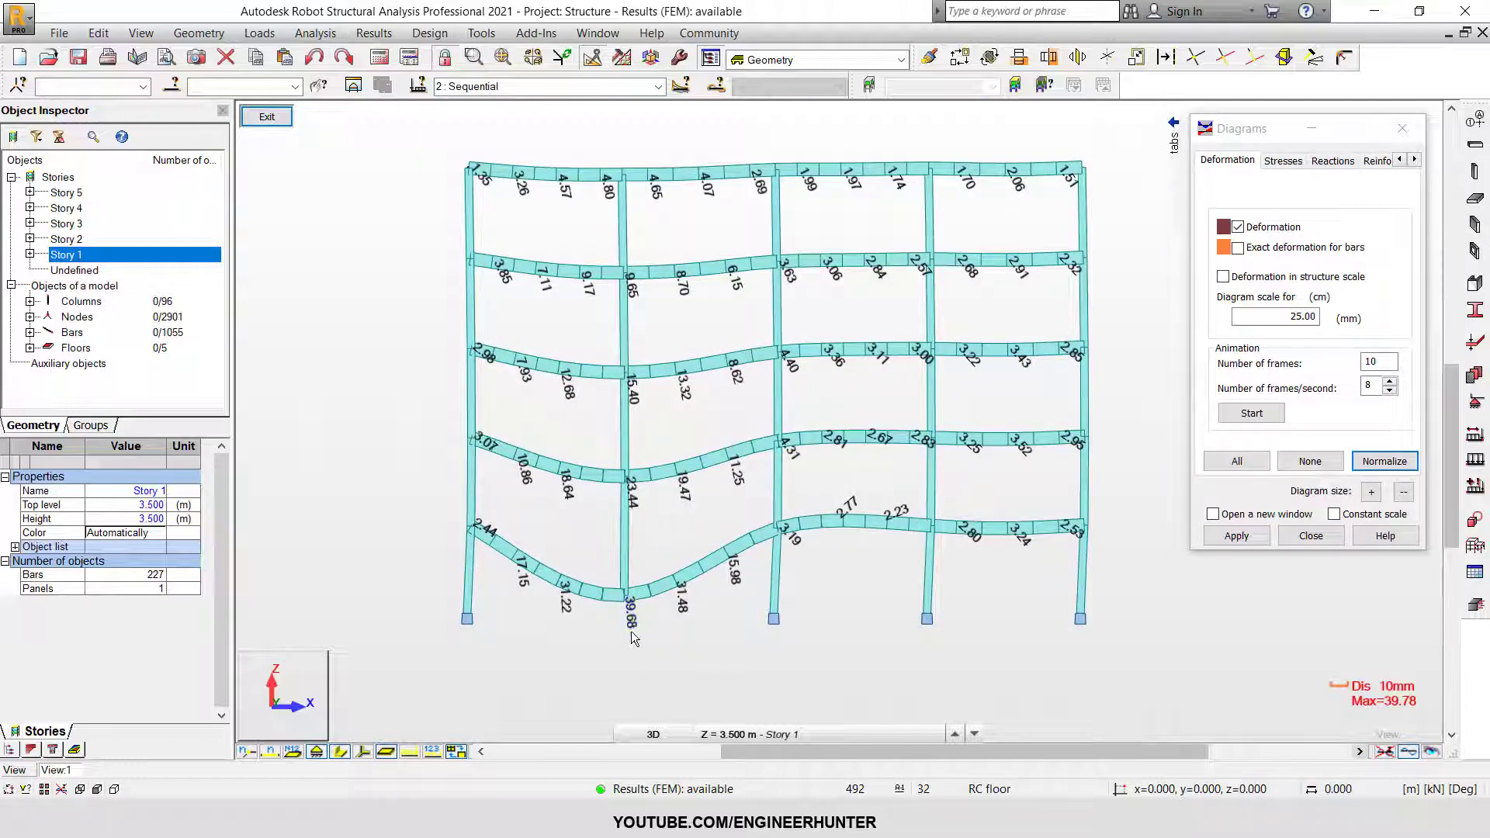
Switch the deformation diagram to 1: Self-weight, then back to 2: Sequential
left_click(528, 86)
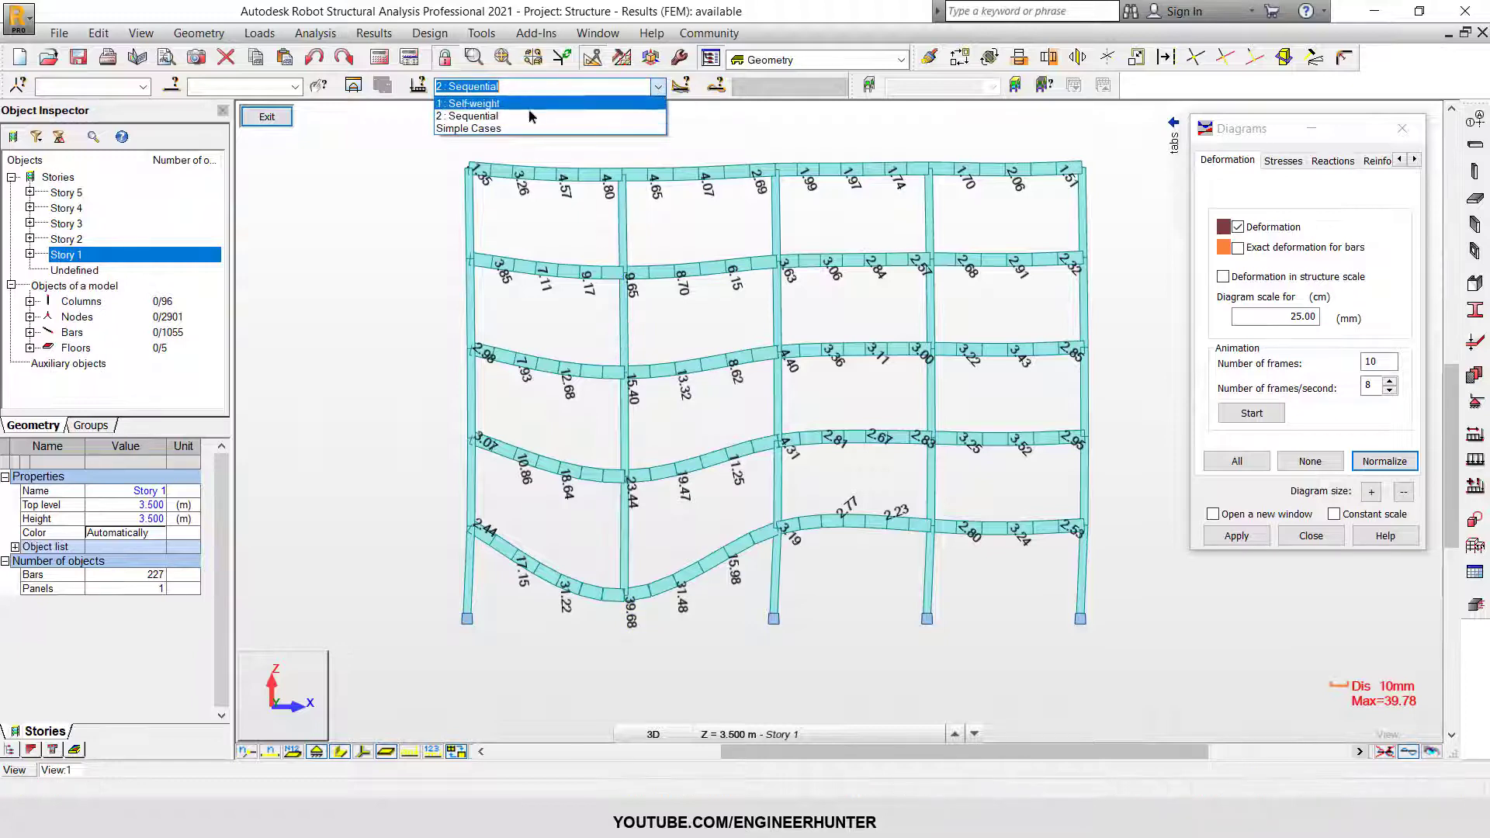
left_click(527, 105)
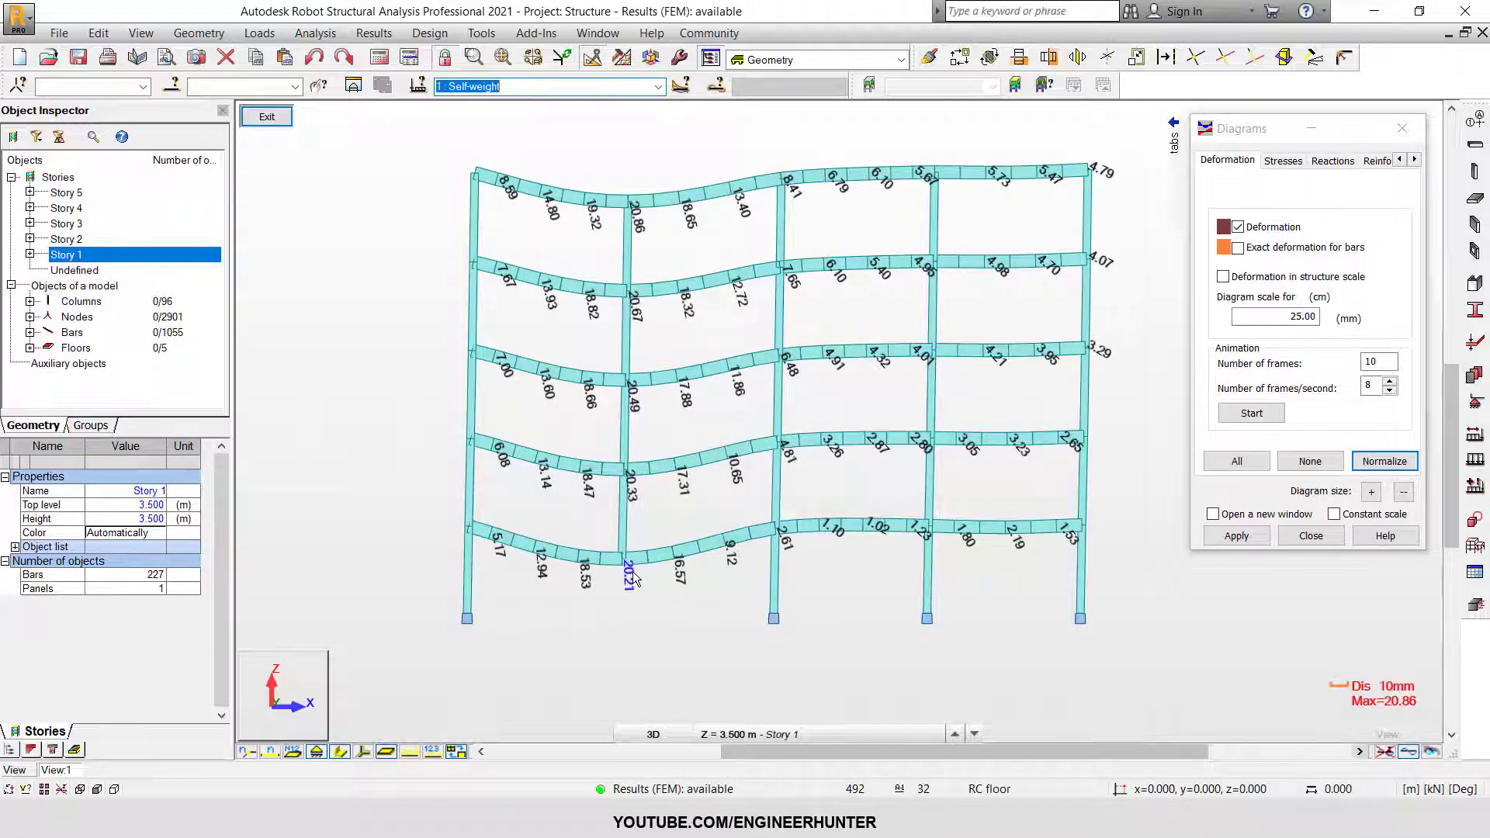
left_click(659, 86)
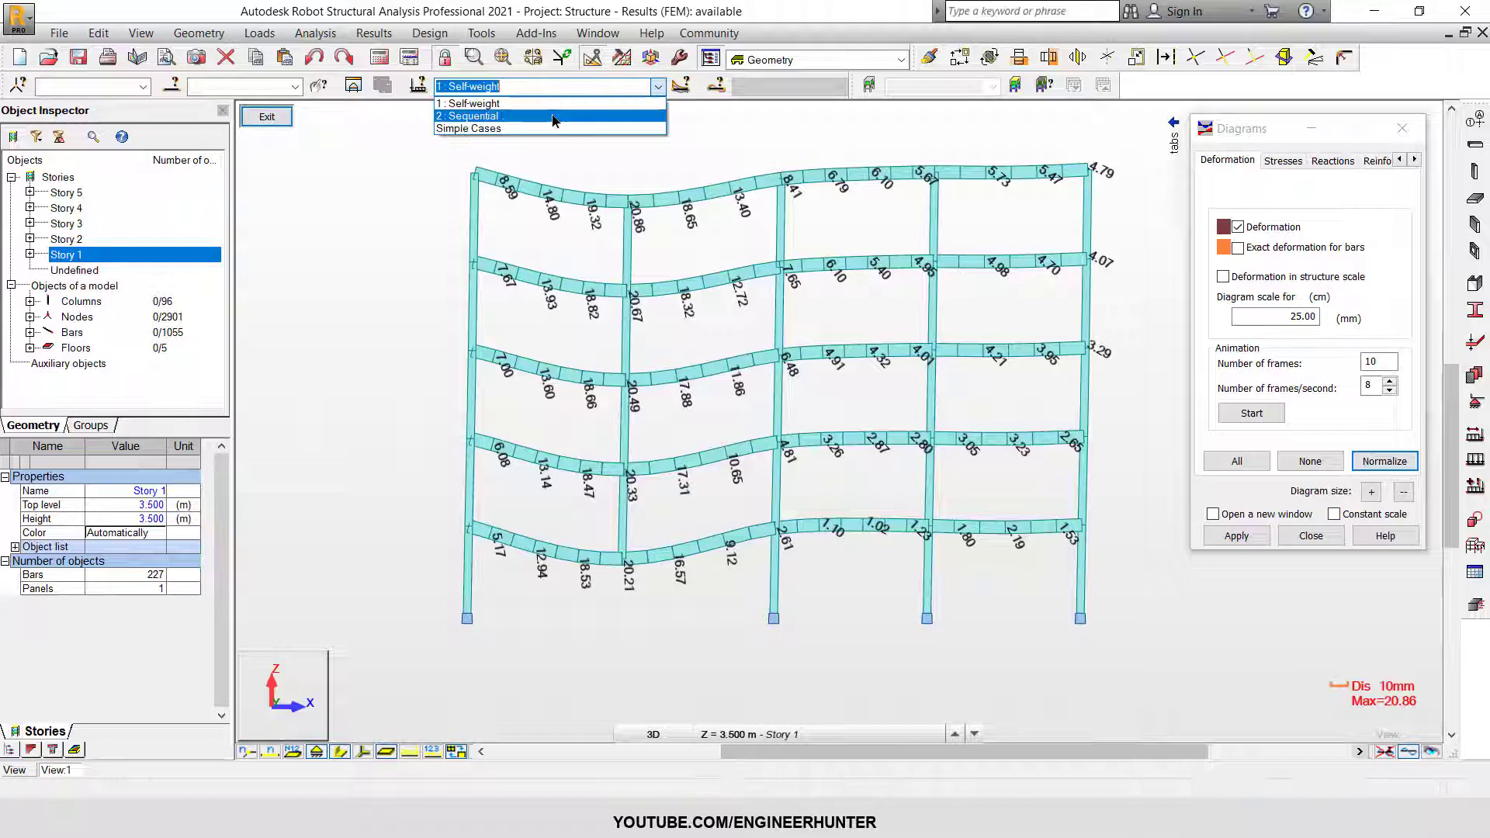
left_click(549, 117)
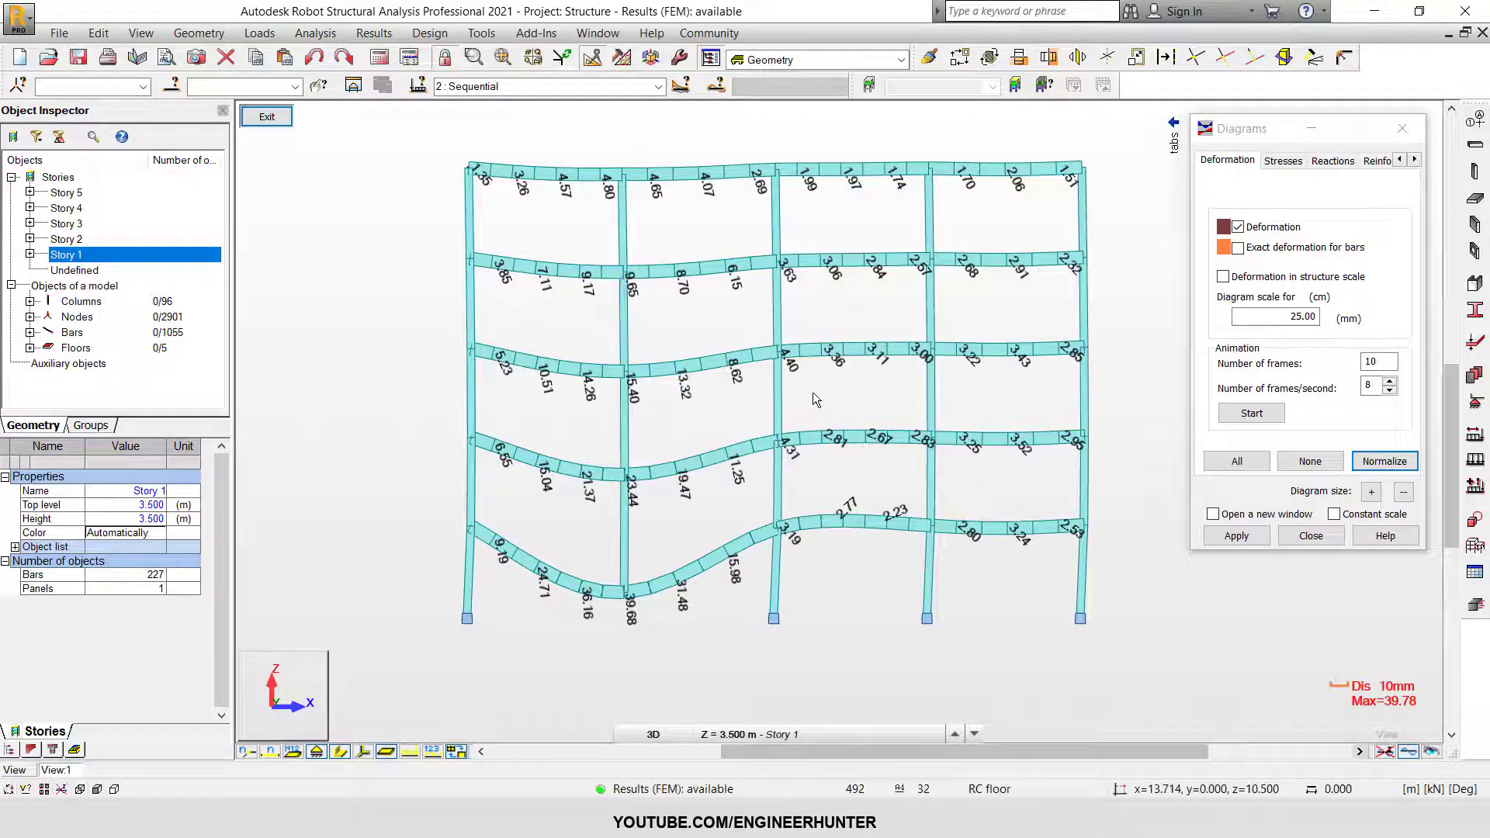
Move the Diagrams dialog away from the frame and pan the view slightly
scroll(855, 403, "down", 1)
left_click_drag(1265, 130, 1211, 159)
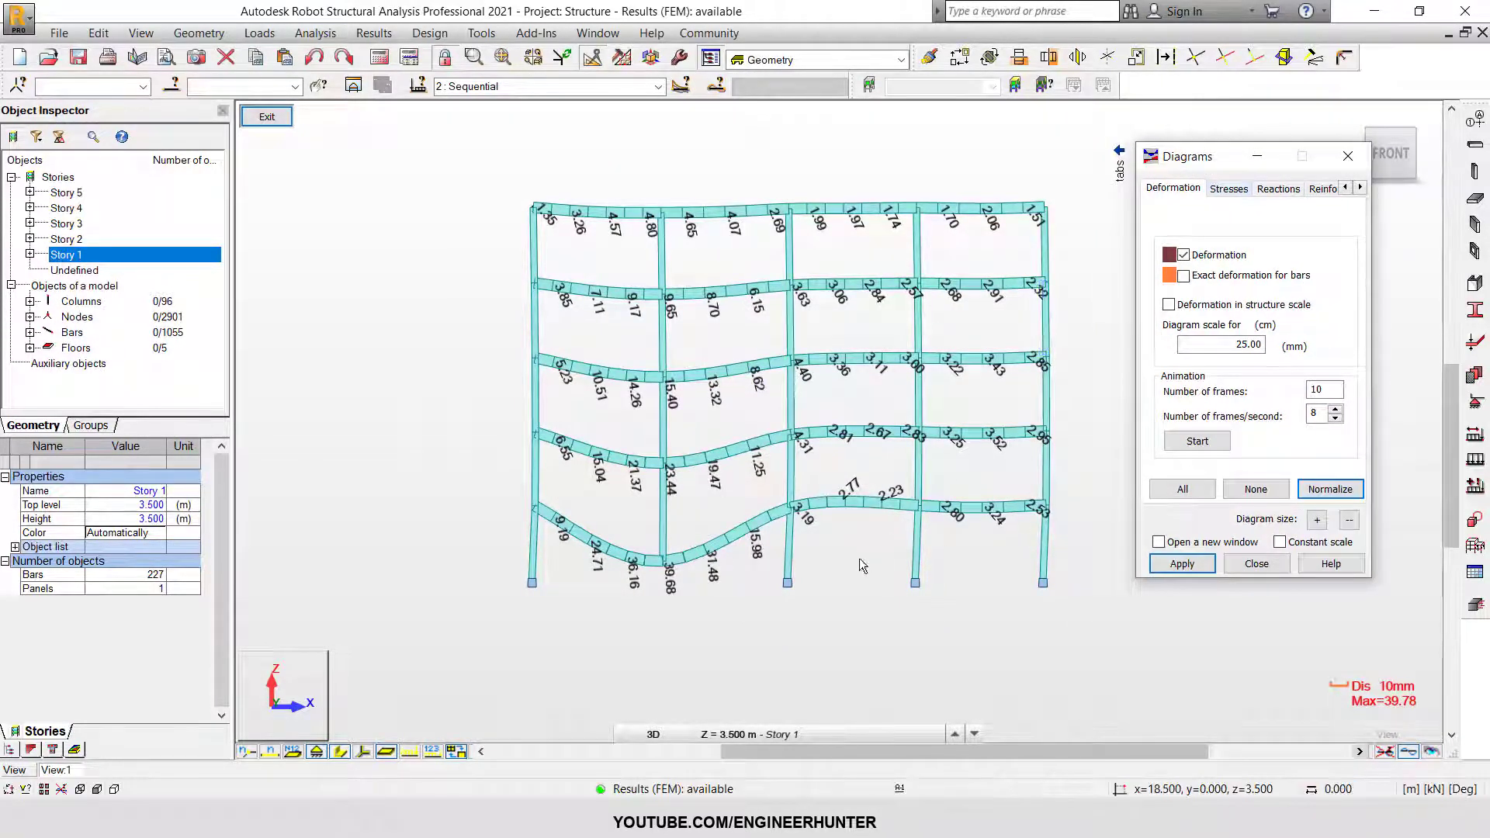
middle_click_drag(859, 568, 839, 574)
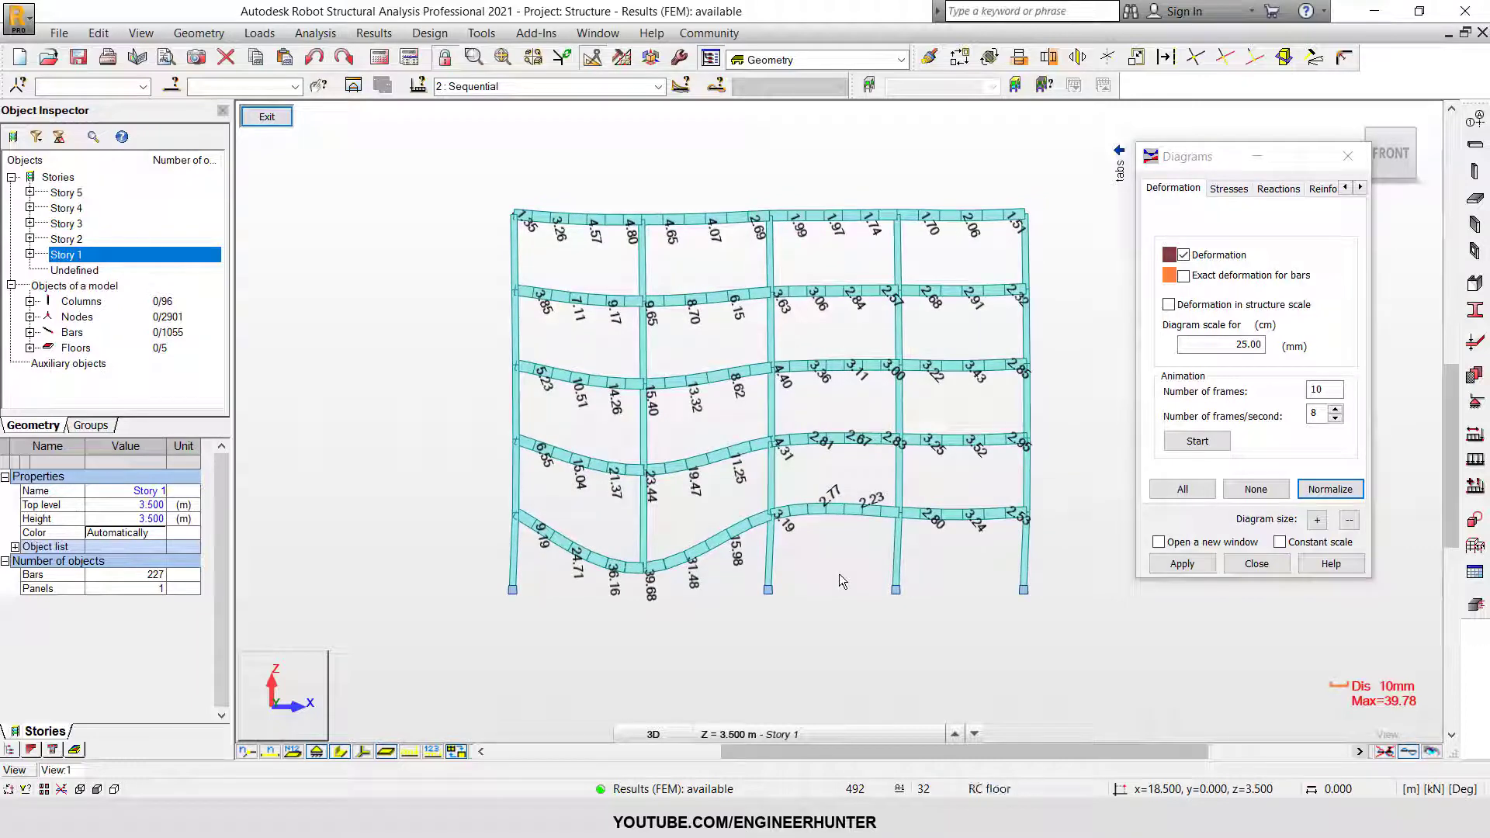